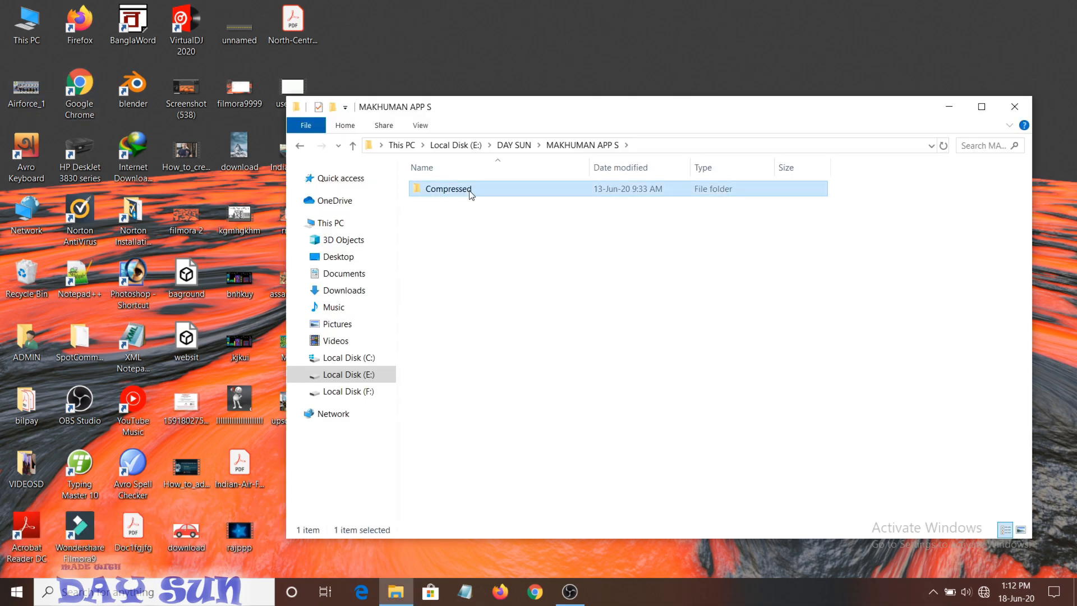
- Open the Compressed folder inside MAKHUMAN APP S and launch MakeHuman from it
double_click(469, 185)
double_click(469, 186)
double_click(465, 379)
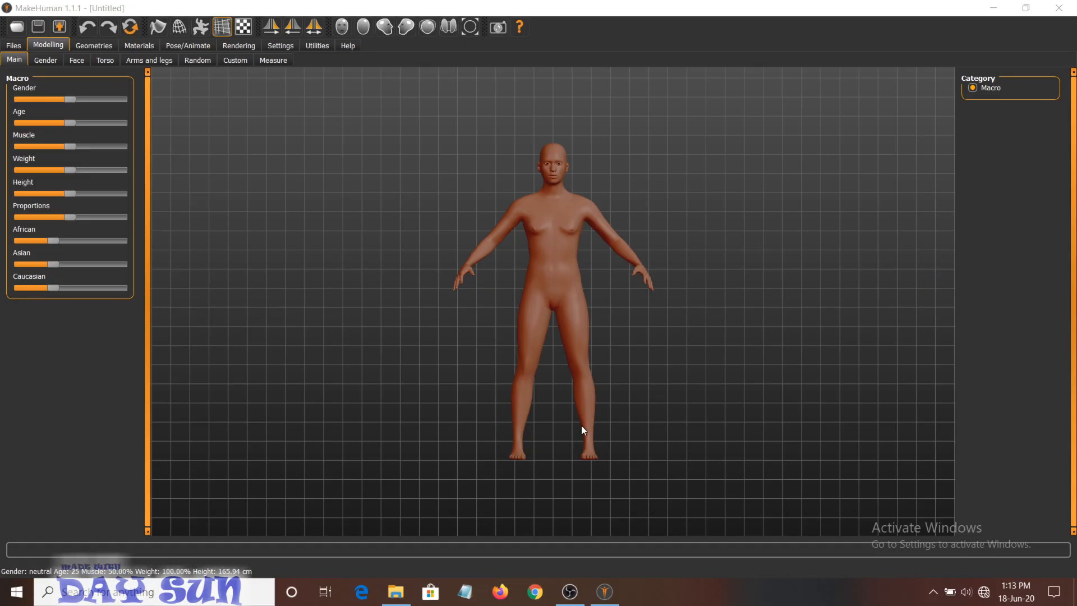
- Try the model's gender at fully male and set it to 61.50% female
mouse_move(608, 340)
mouse_down()
mouse_move(599, 429)
mouse_move(530, 360)
mouse_move(687, 306)
mouse_move(621, 406)
mouse_move(571, 342)
mouse_move(641, 313)
mouse_move(609, 359)
mouse_up()
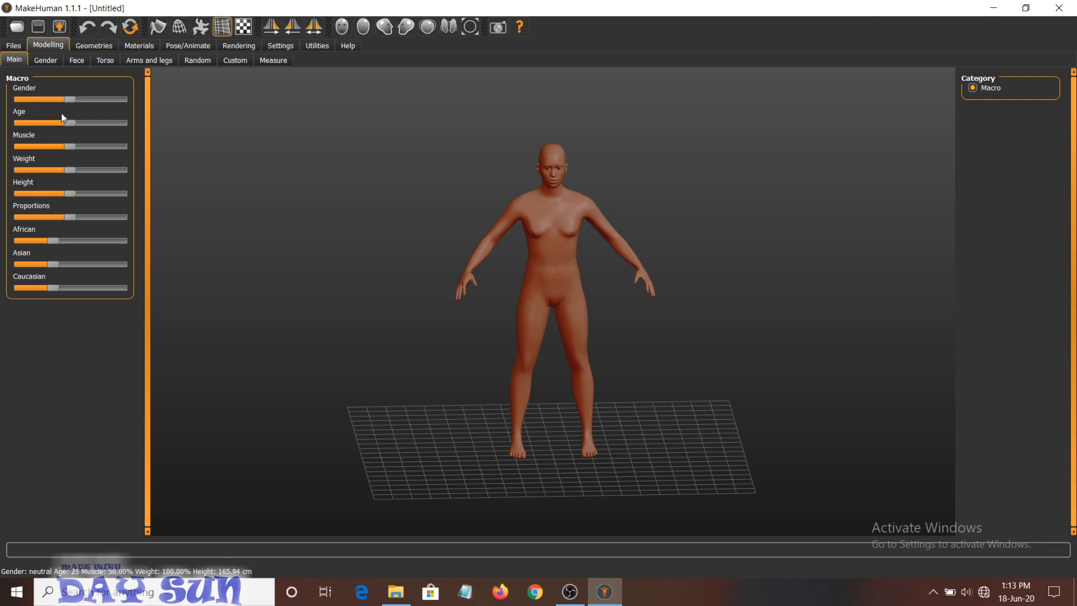
drag(70, 99, 120, 102)
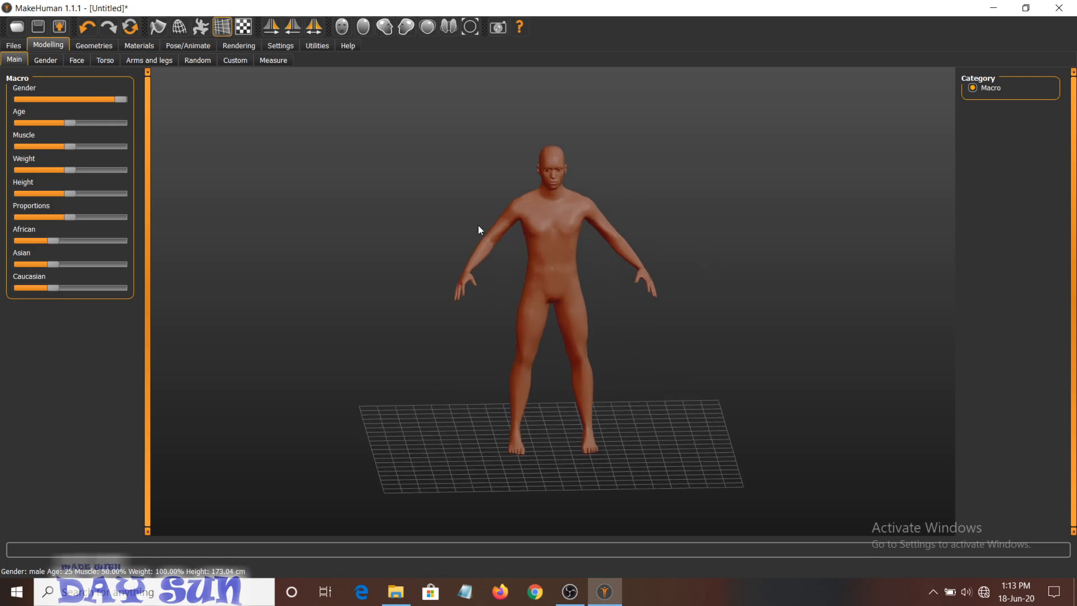
drag(117, 101, 55, 103)
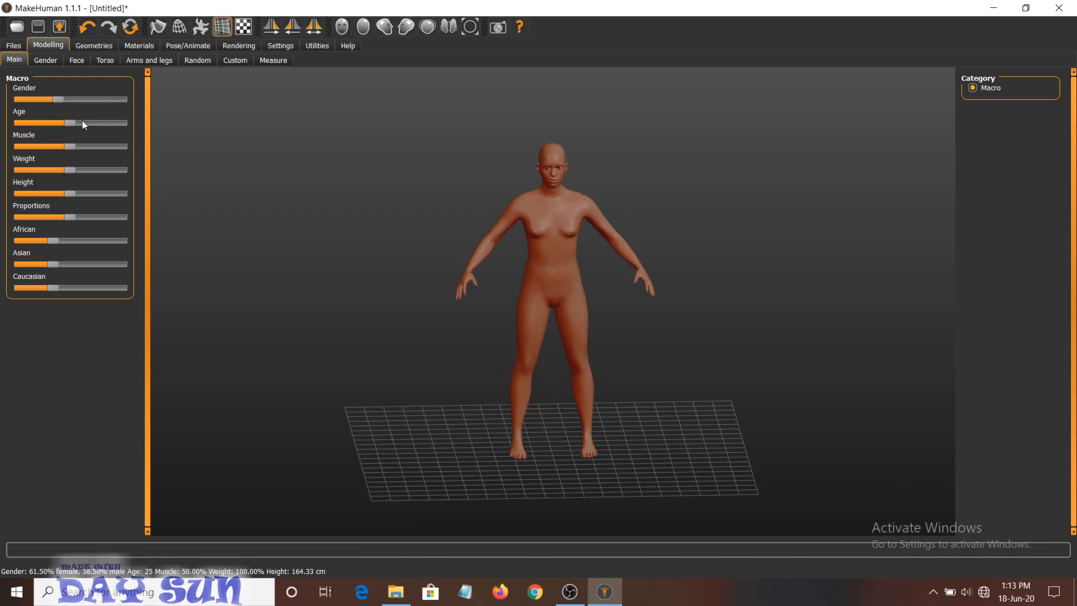
- Try the model's age at its minimum of 1 and raise it to 24
drag(69, 120, 19, 122)
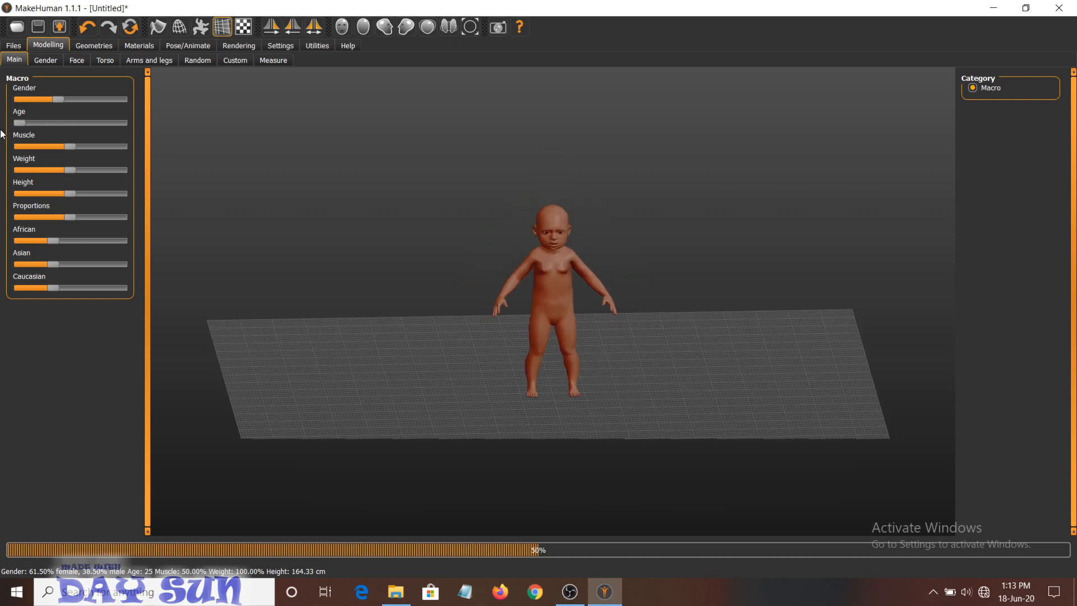
scroll(769, 276, up, 5)
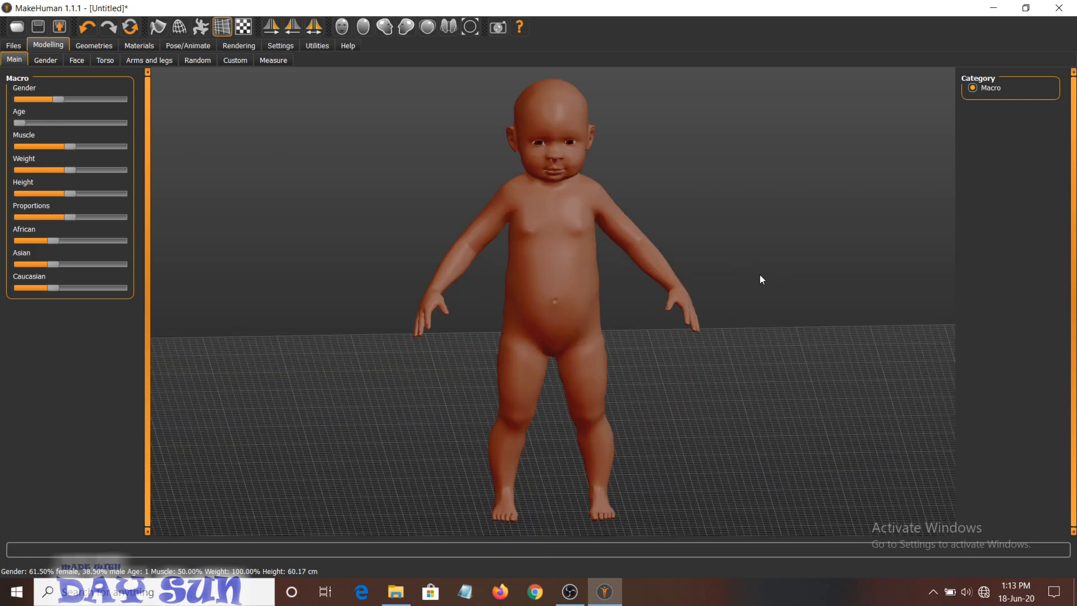
scroll(747, 245, up, 2)
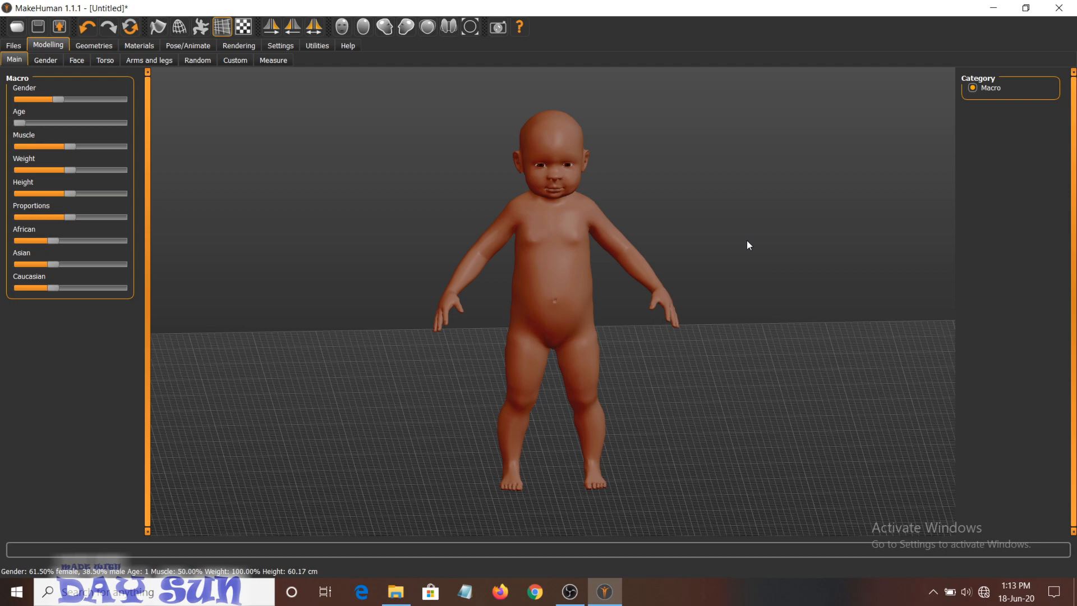
drag(19, 123, 69, 124)
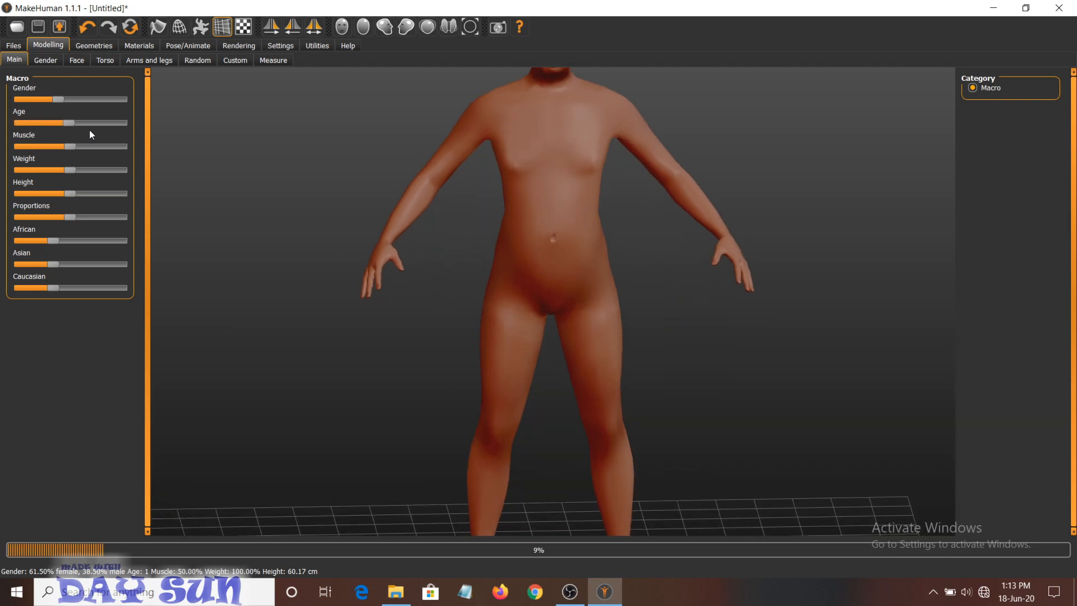
scroll(615, 222, down, 5)
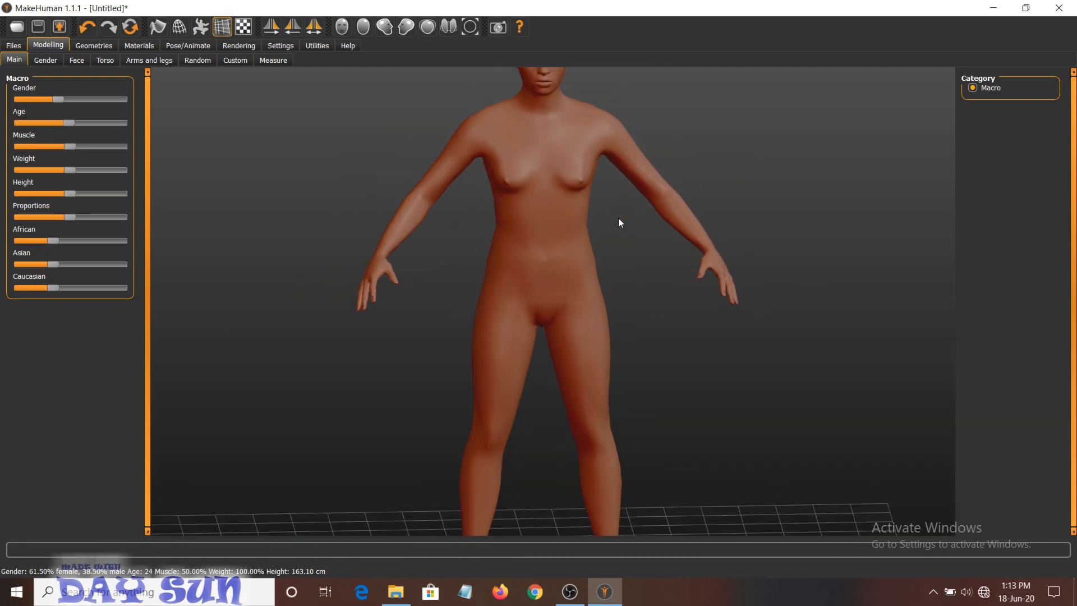
scroll(619, 220, down, 2)
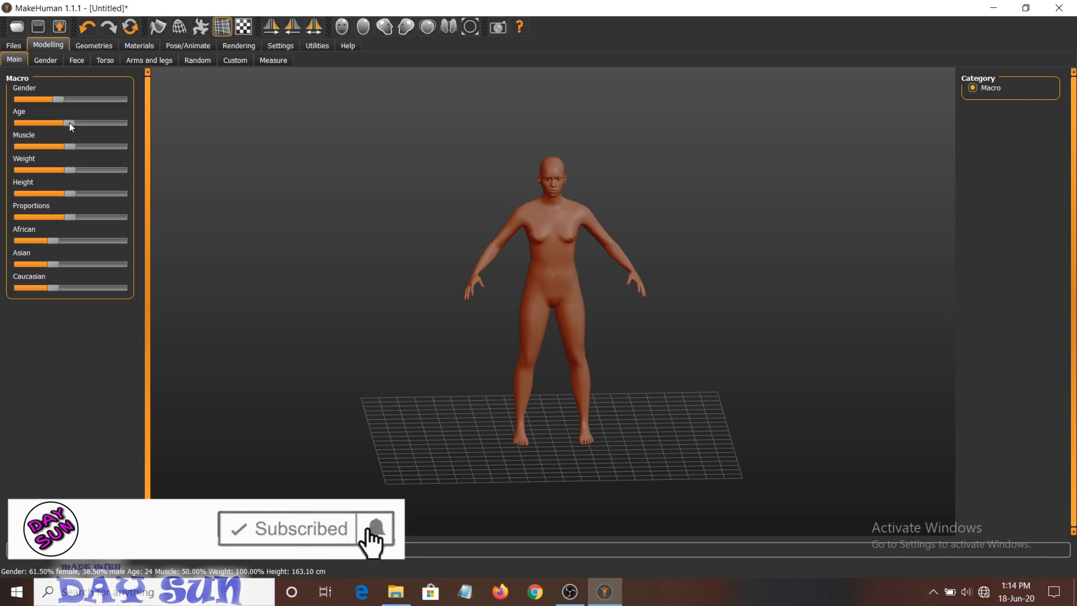
- Try the model's age at its maximum of 90, inspect the face, and set the age to 18
drag(69, 122, 162, 124)
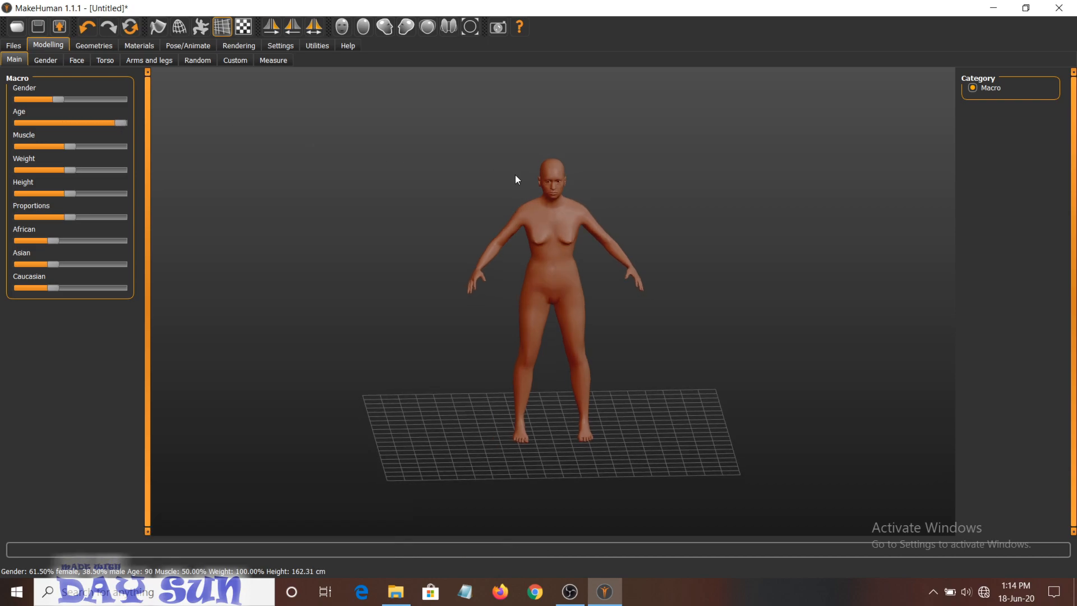
scroll(785, 167, down, 3)
scroll(785, 167, up, 6)
drag(611, 183, 603, 139)
scroll(503, 166, up, 5)
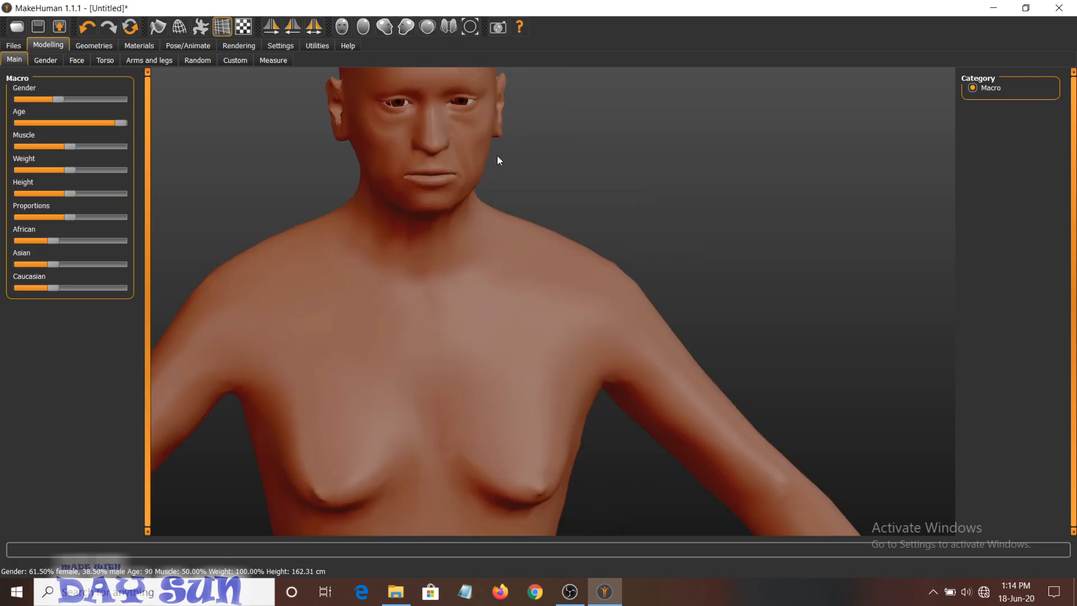
scroll(532, 156, up, 2)
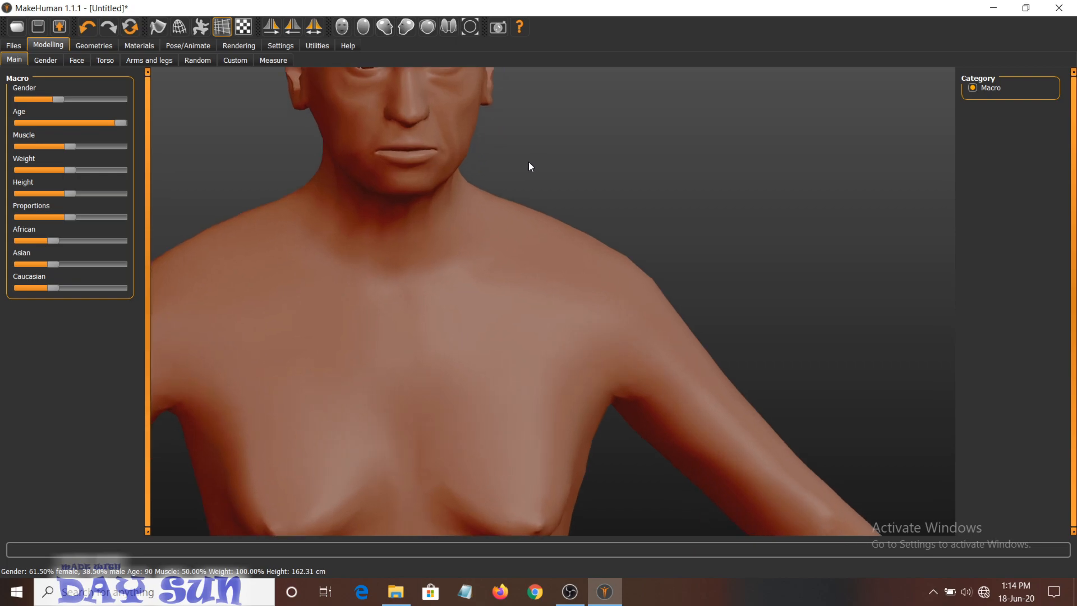
scroll(496, 179, down, 5)
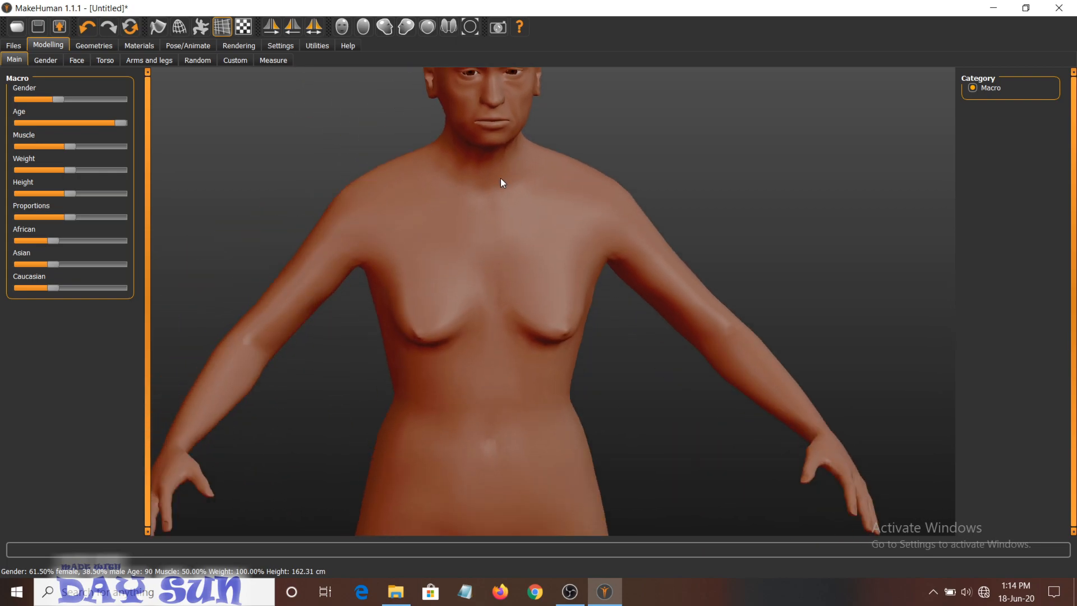
click(57, 123)
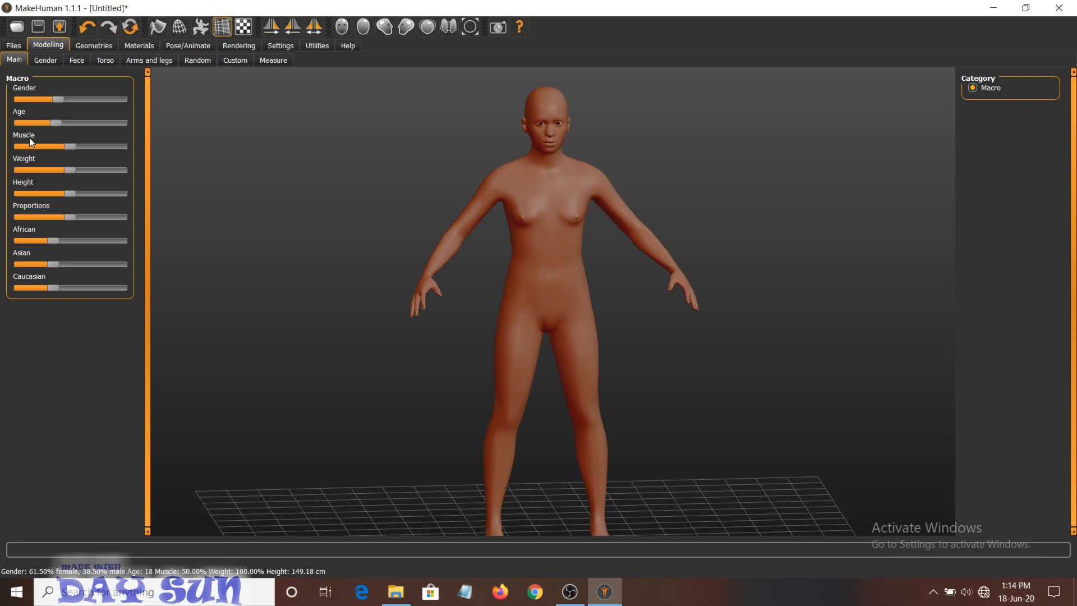
- Try the model's muscle at 100% and 0%, and set it to about 41.80%
drag(92, 146, 178, 149)
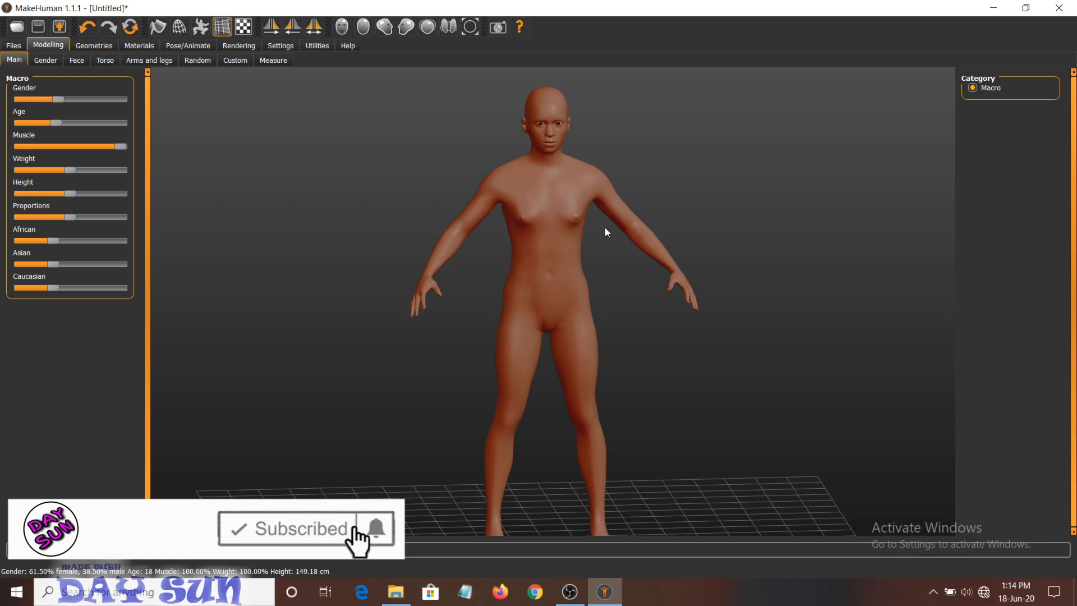
scroll(604, 227, up, 3)
scroll(589, 283, down, 4)
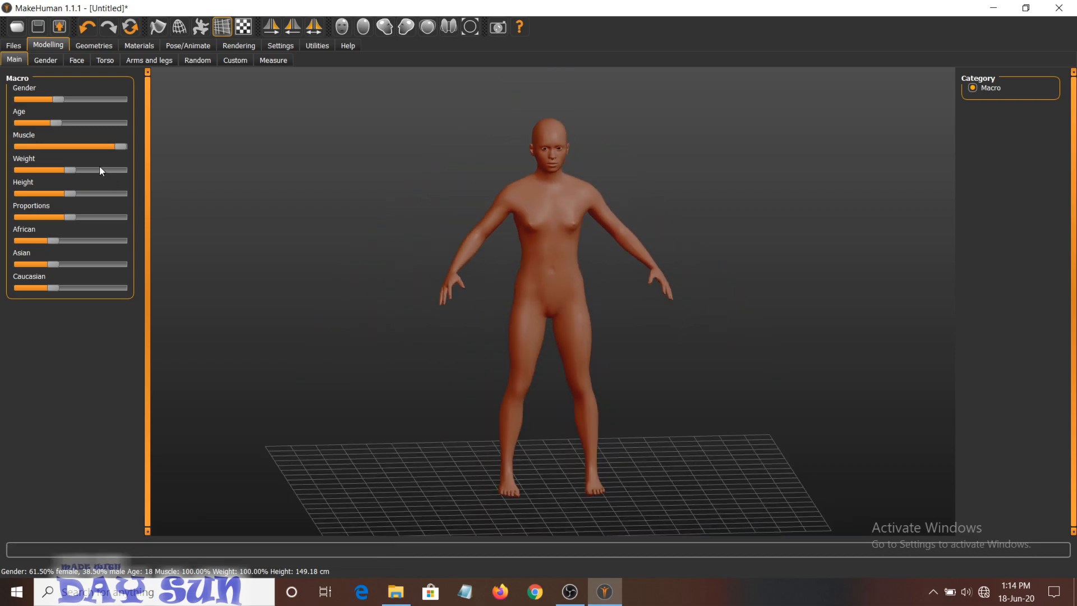
drag(99, 149, 17, 147)
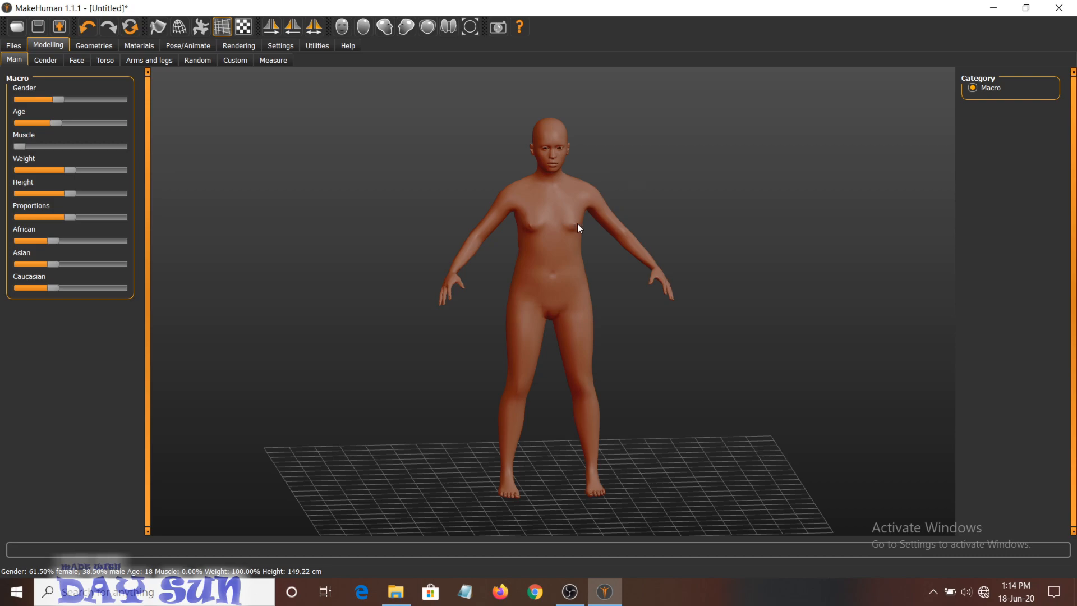
click(62, 146)
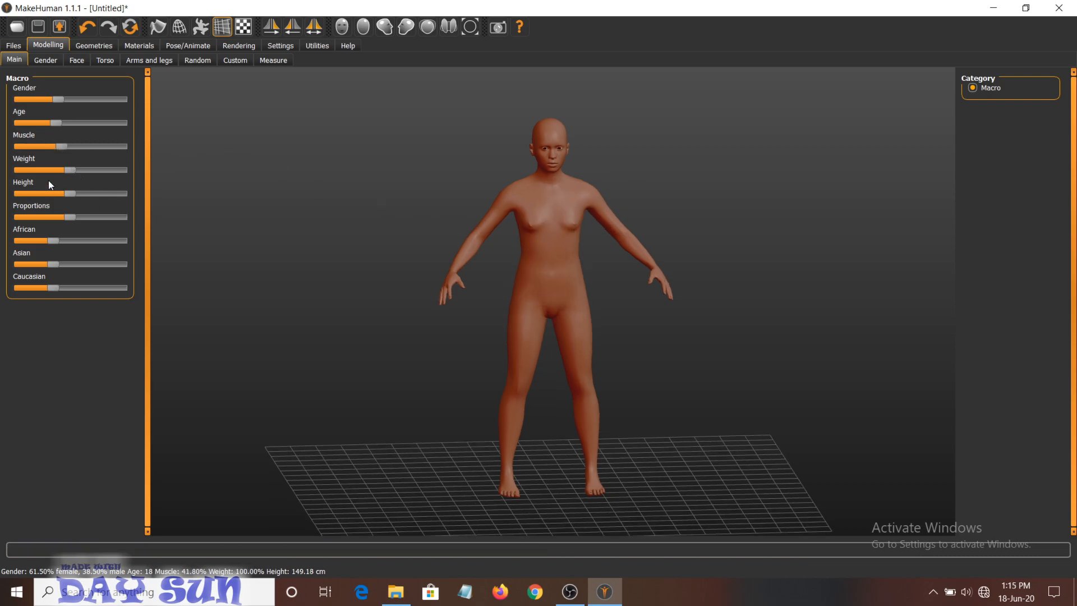
- Try the model's weight at 150% and 50%, and set it to about 96.20%
drag(68, 170, 162, 174)
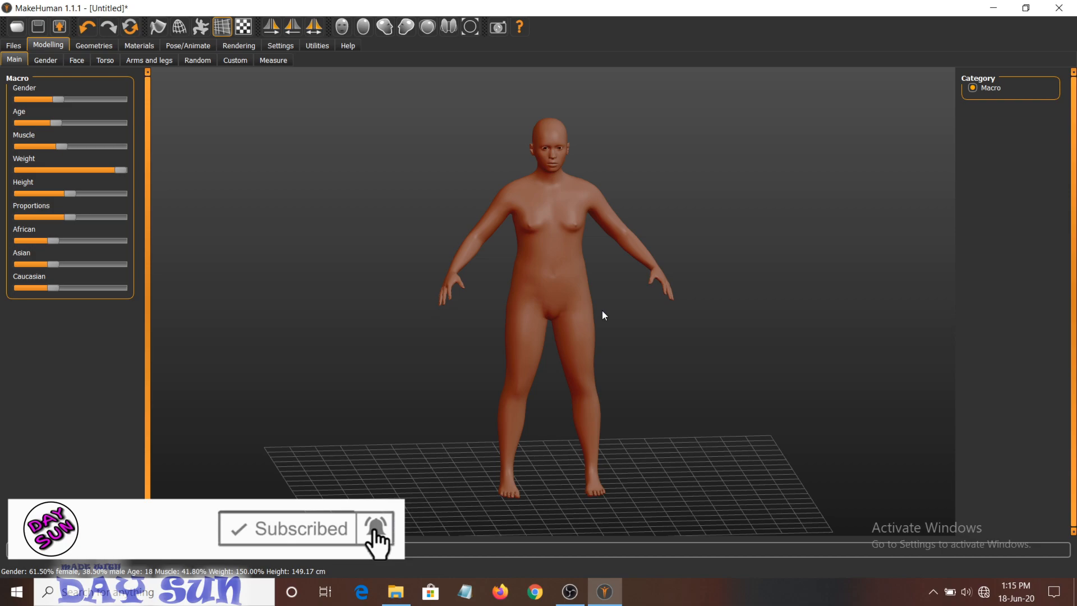
click(29, 170)
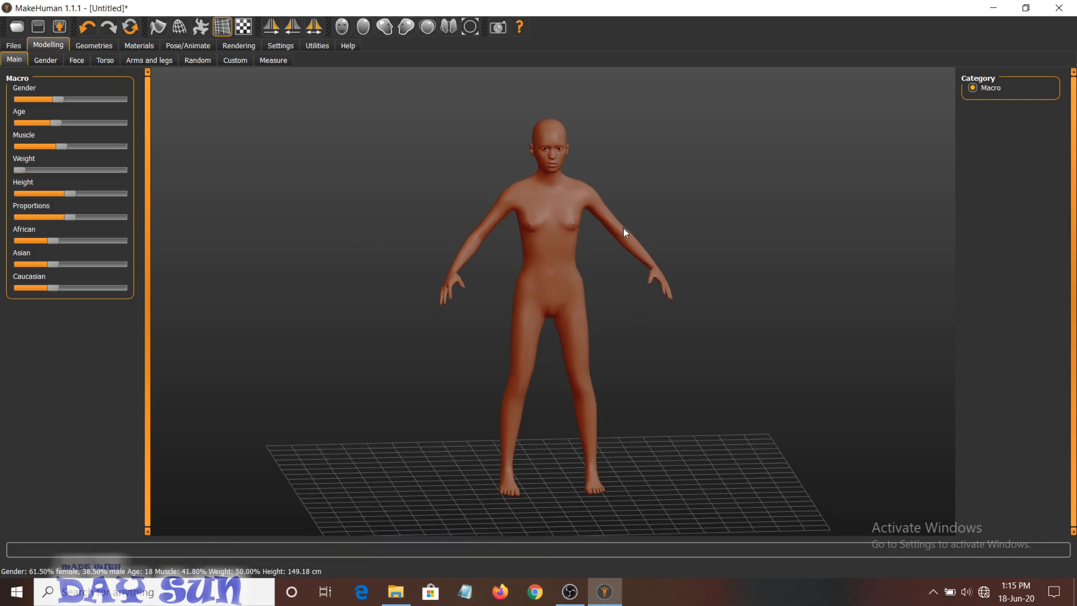
click(65, 169)
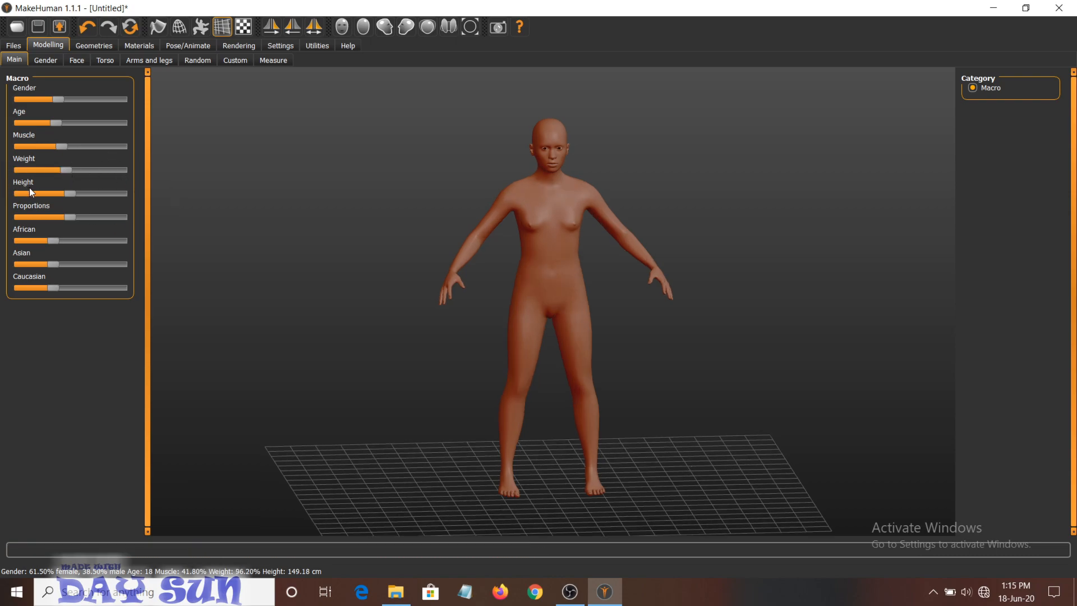
- Try the model's height at its maximum and minimum, and set it to about 144.34 cm
drag(69, 194, 224, 197)
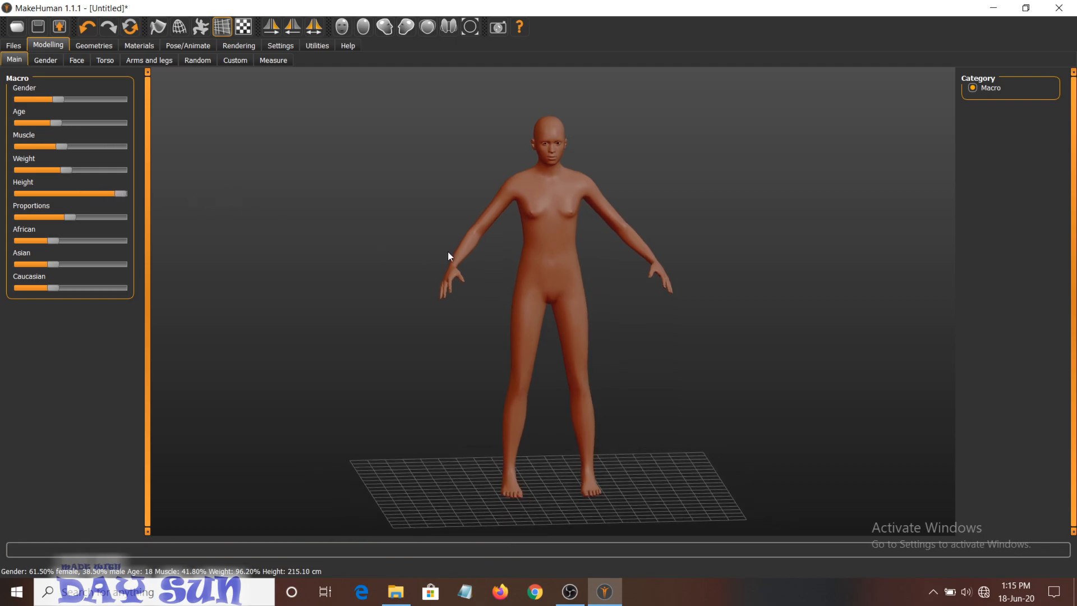
drag(68, 194, 1, 198)
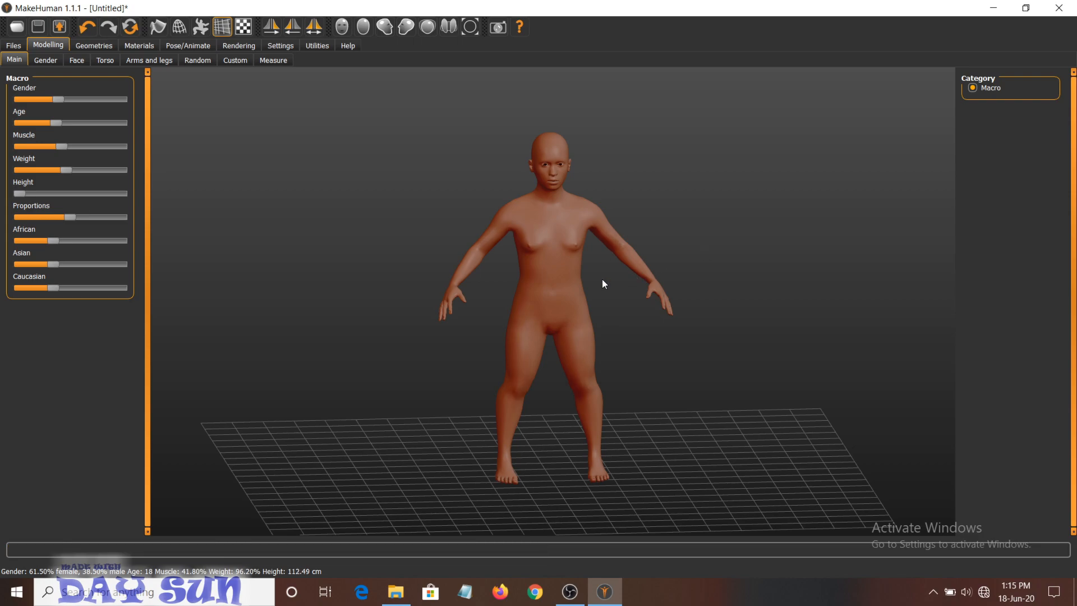
click(63, 194)
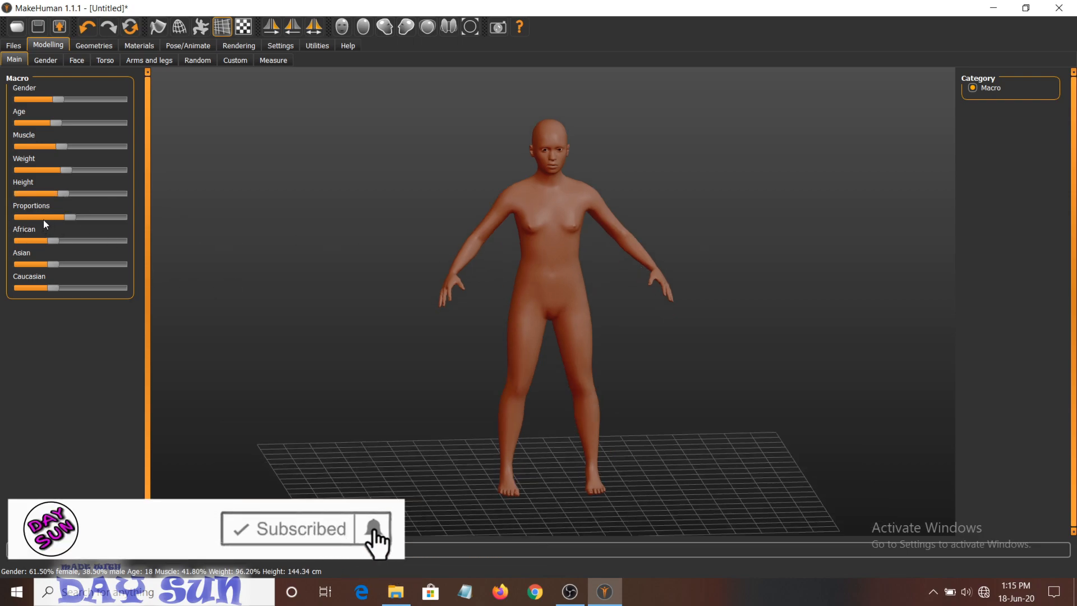
- Try the model's proportions at the maximum and return them to the midpoint
drag(68, 217, 163, 225)
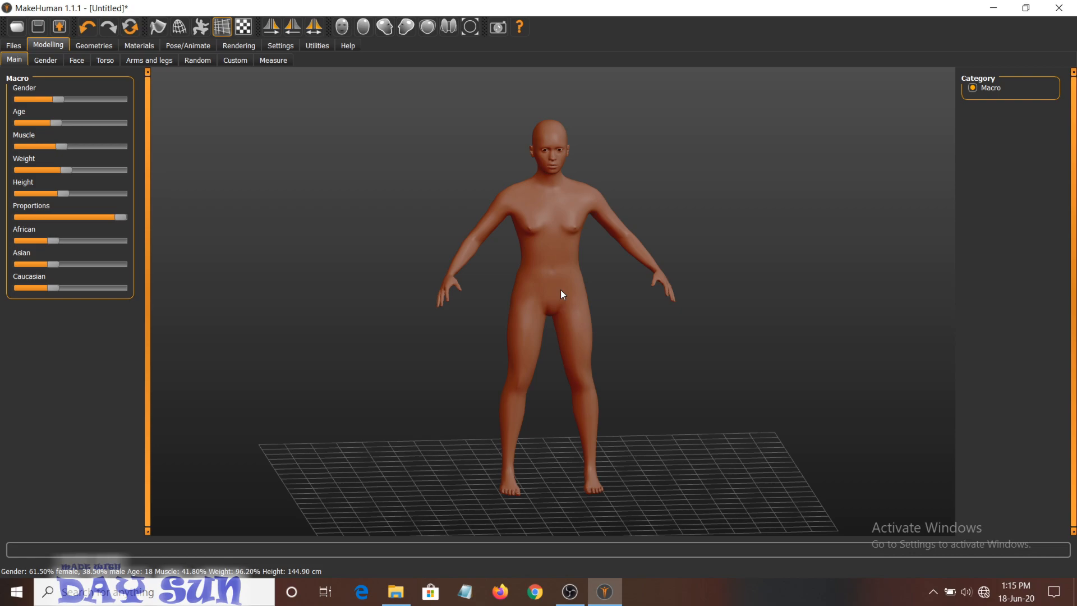
click(70, 218)
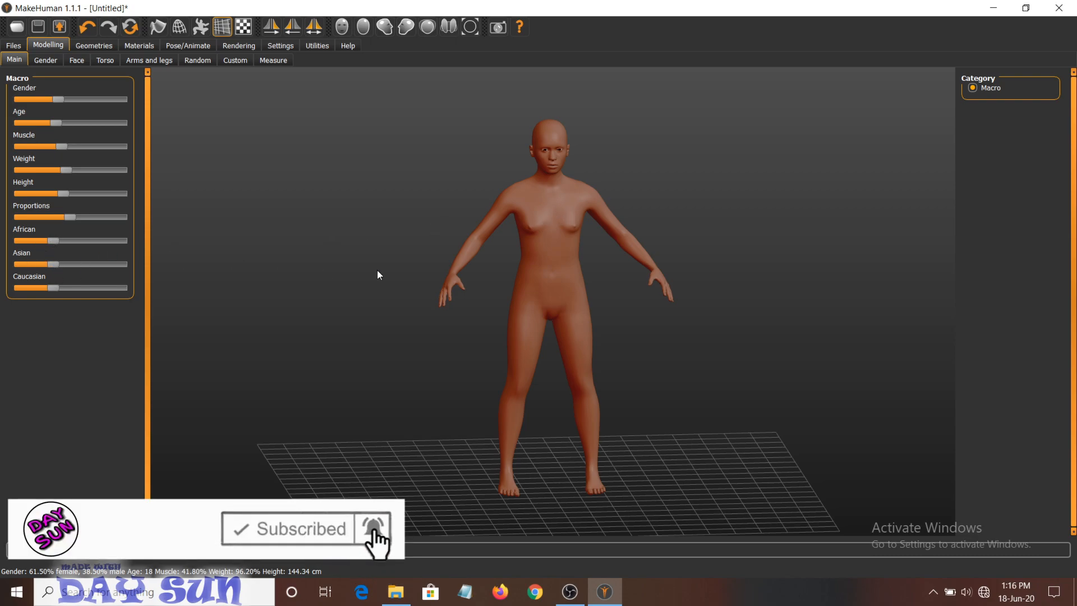
- Try the African ethnicity value at its maximum, view the whole figure, and lower it to slightly under half
scroll(610, 176, up, 5)
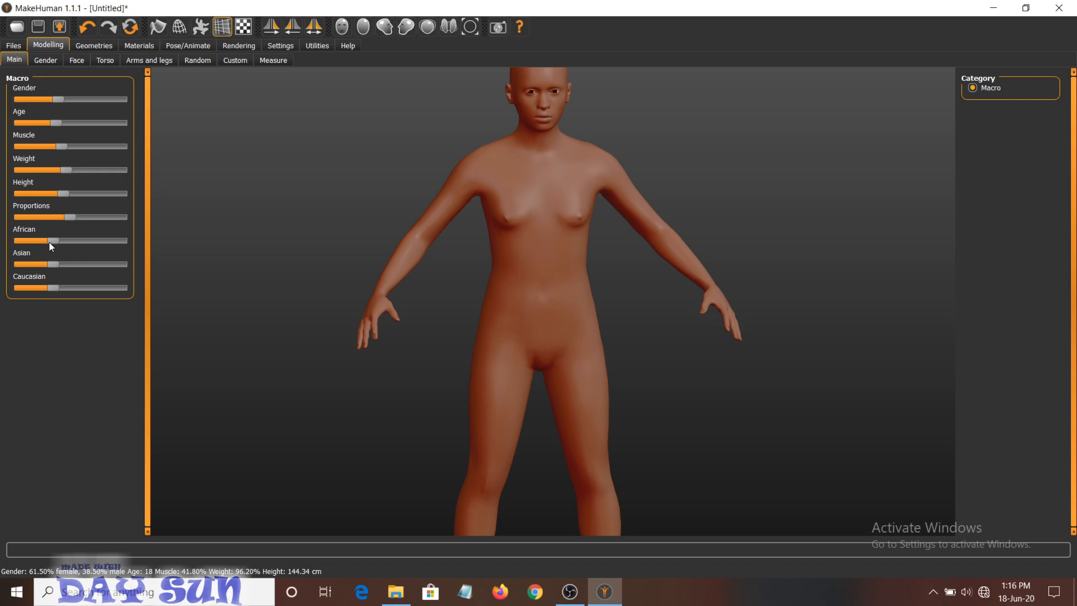
drag(59, 239, 200, 247)
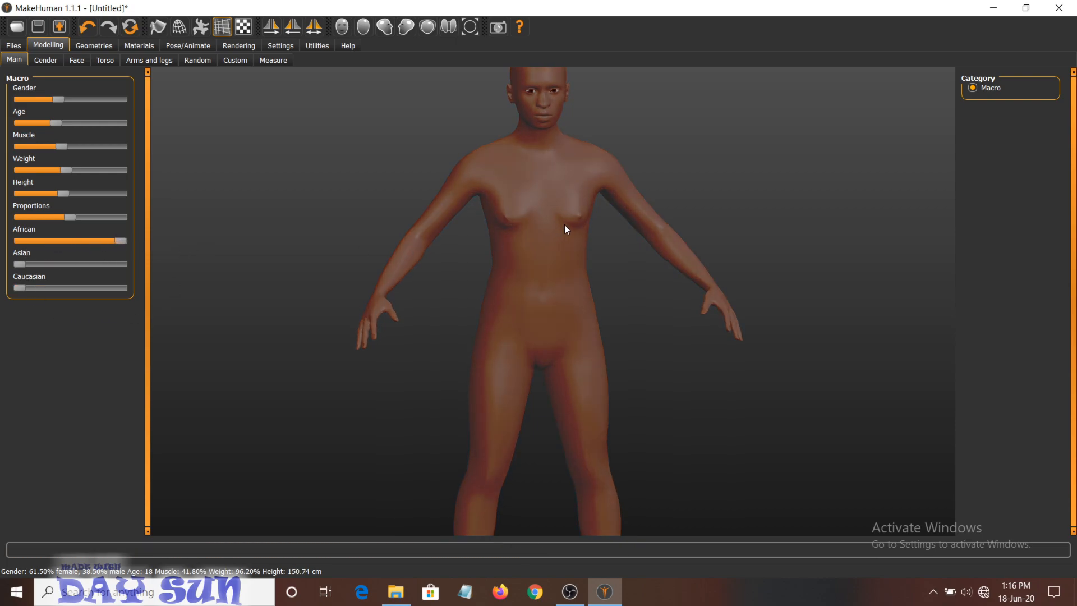
scroll(564, 226, down, 6)
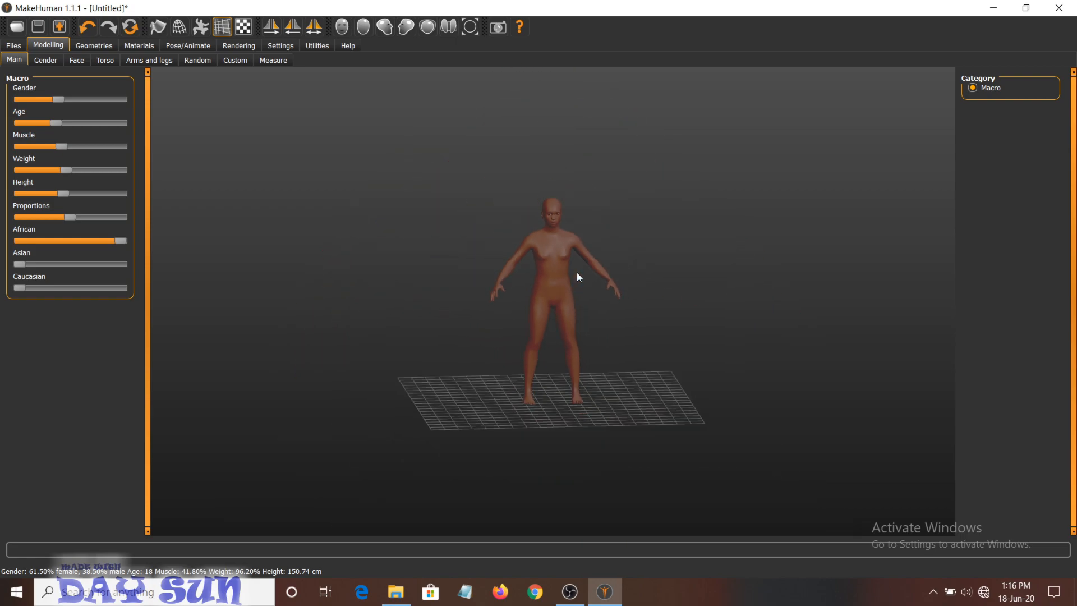
scroll(577, 278, up, 2)
click(62, 243)
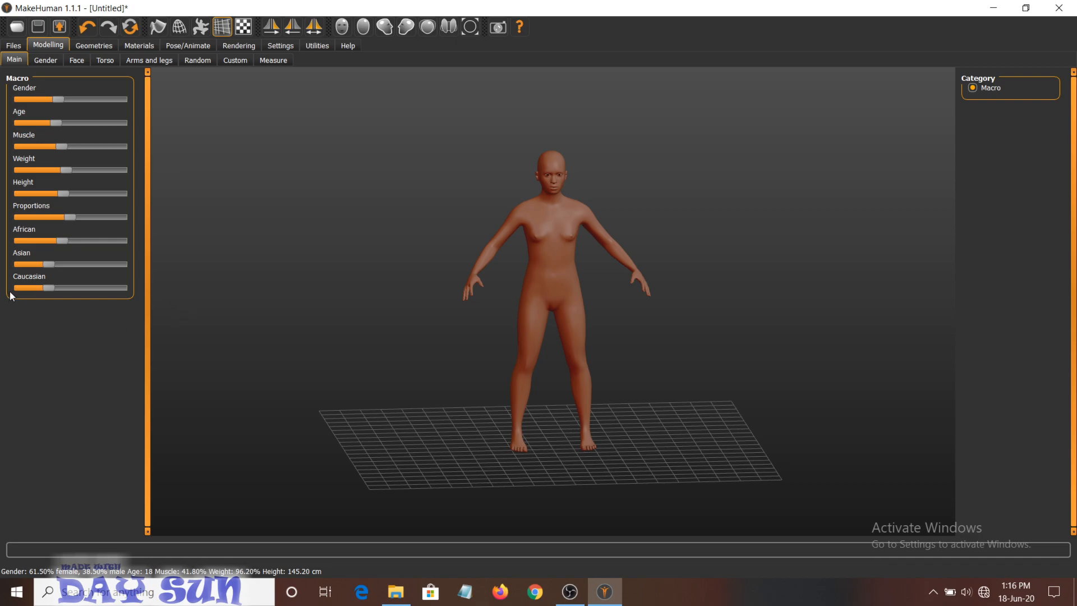
- Set the Asian ethnicity value to its maximum, inspect the face up close, and lower it to about one third
drag(46, 263, 219, 271)
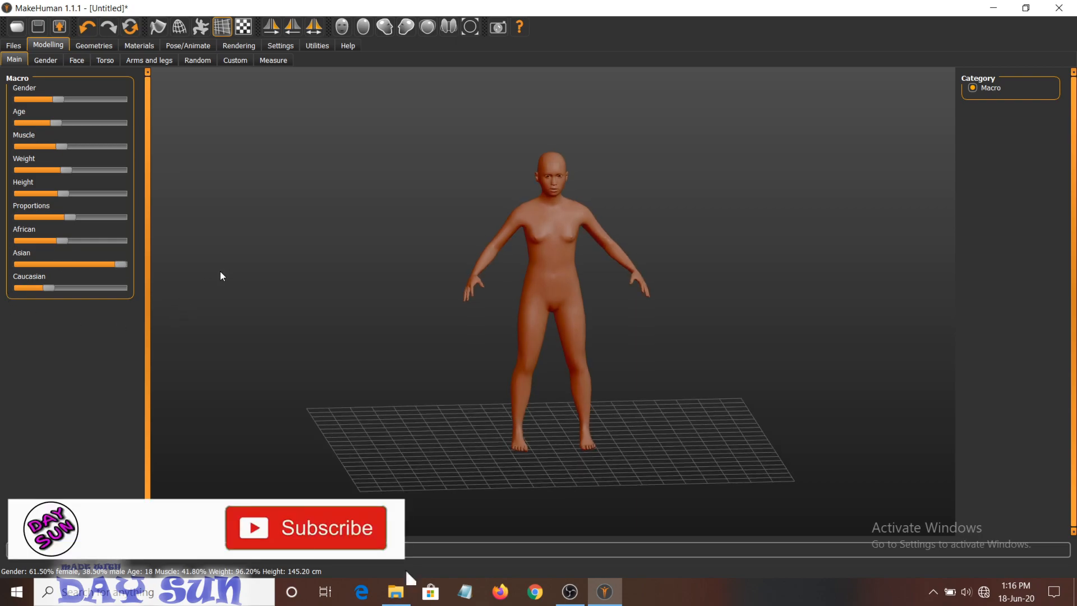
scroll(613, 160, up, 5)
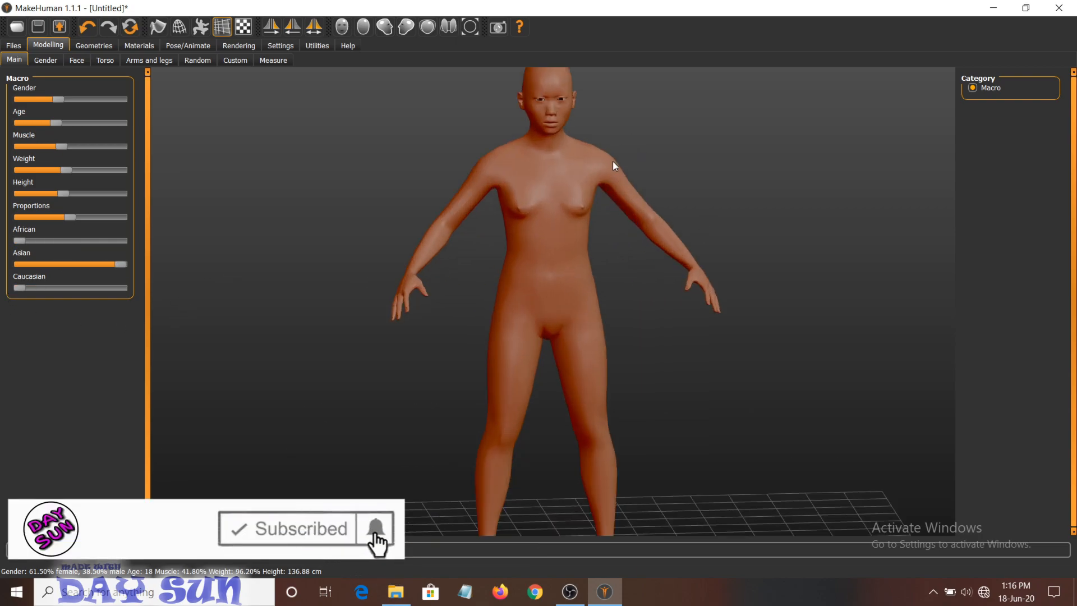
scroll(678, 144, up, 5)
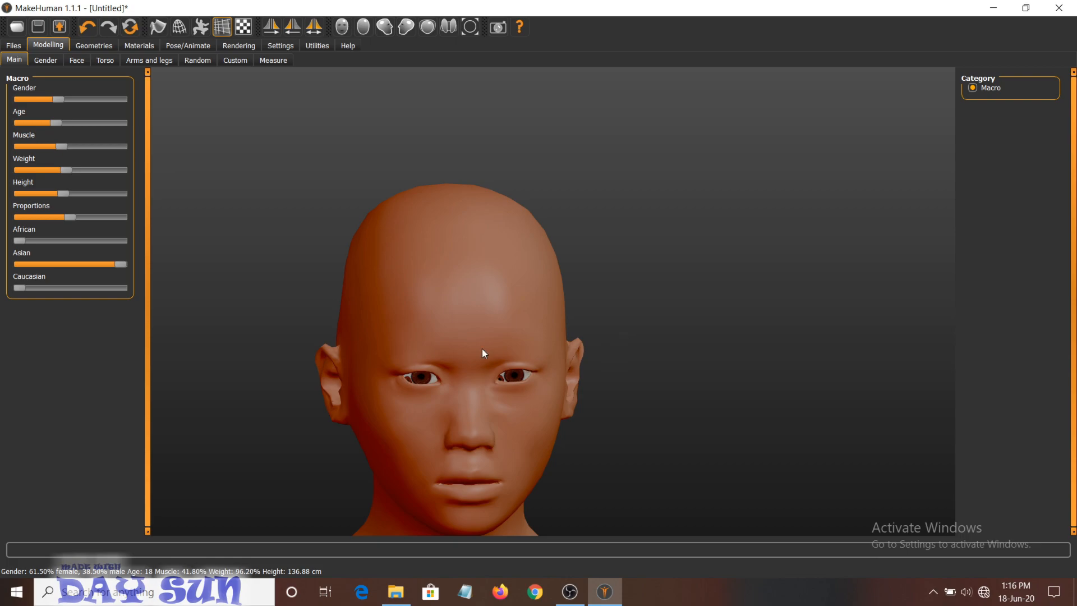
click(53, 264)
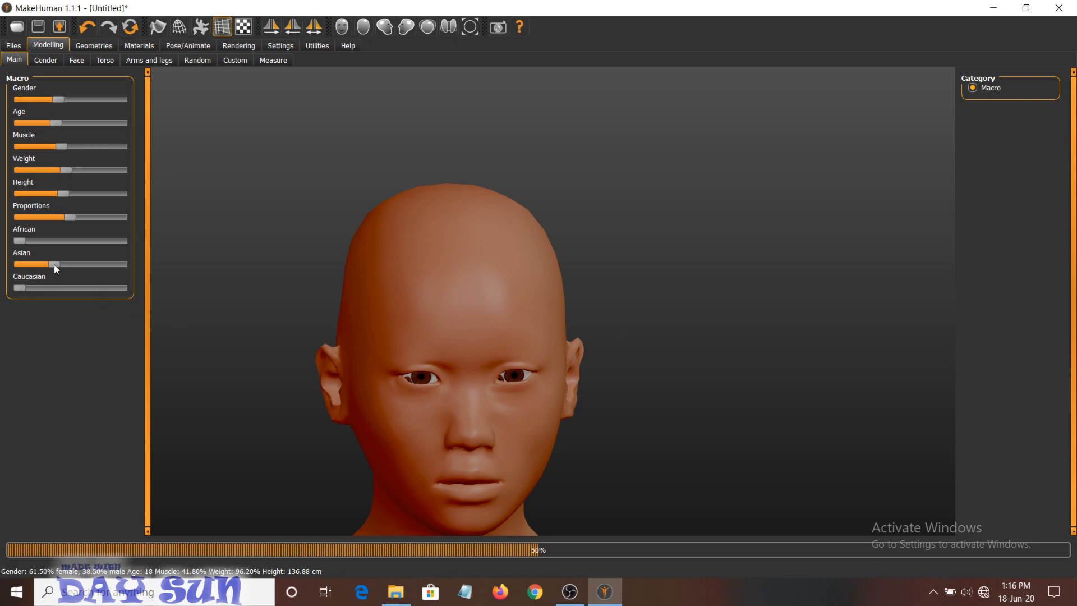
- Try the Asian ethnicity value at its minimum and then at its maximum
click(44, 267)
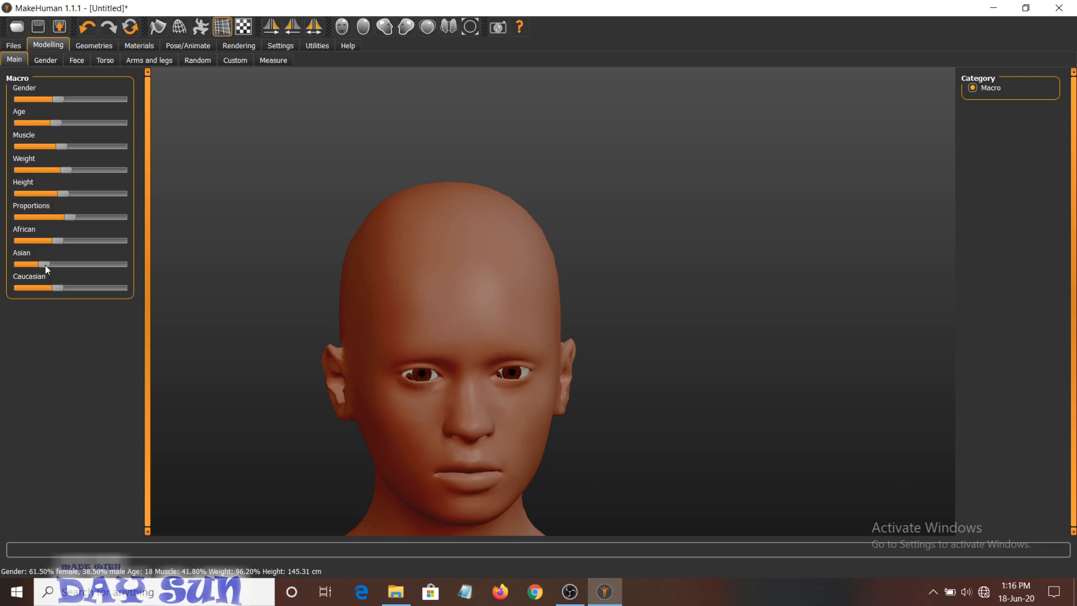
drag(45, 265, 18, 264)
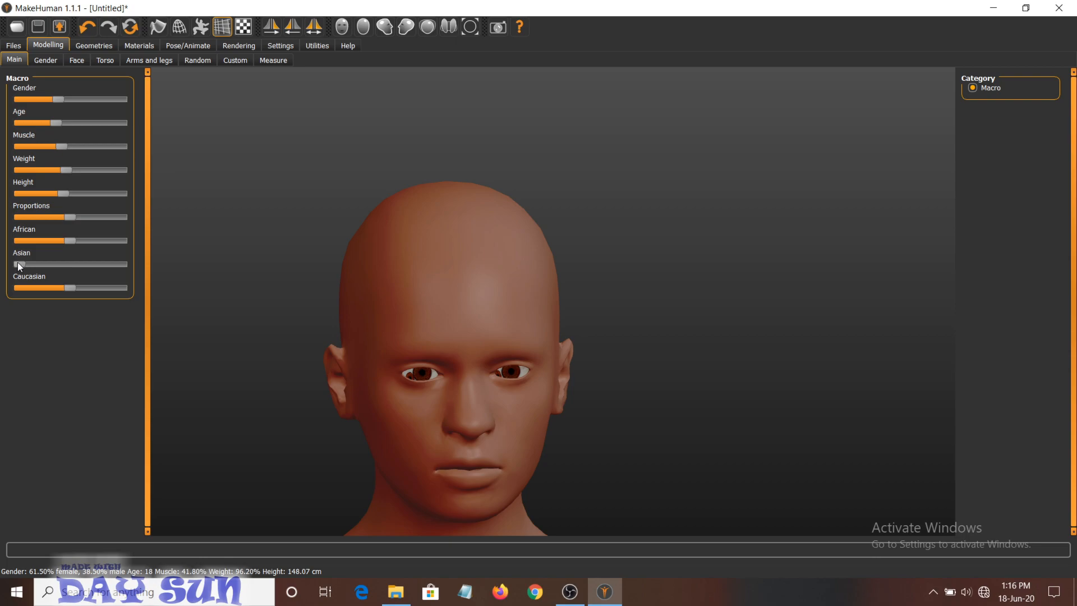
drag(60, 271, 238, 276)
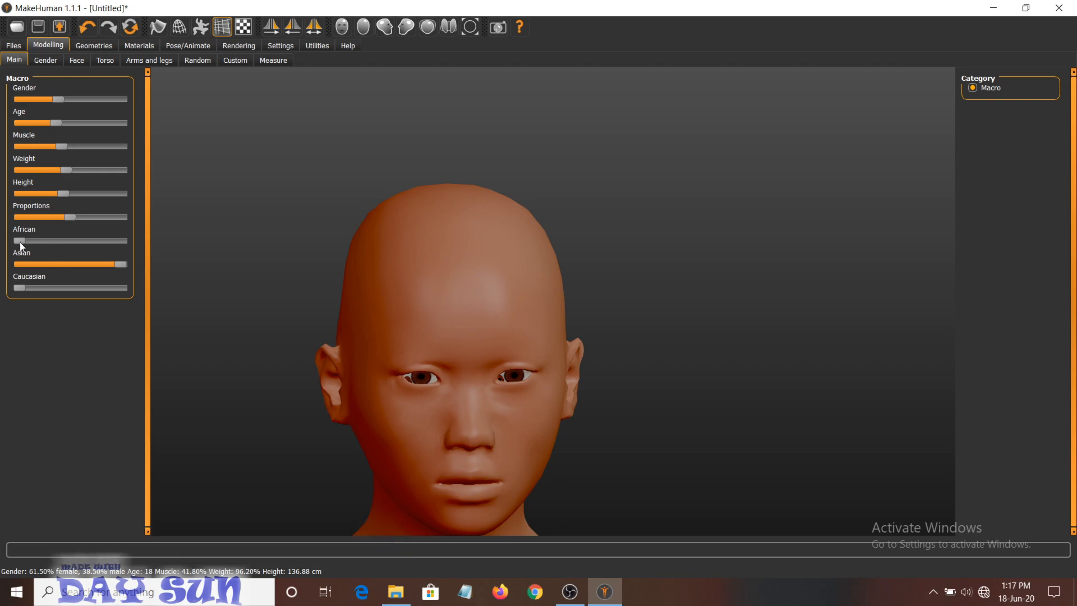
- Try the African ethnicity value at its maximum, and blend it with Asian up to a nearly even split
drag(19, 241, 297, 247)
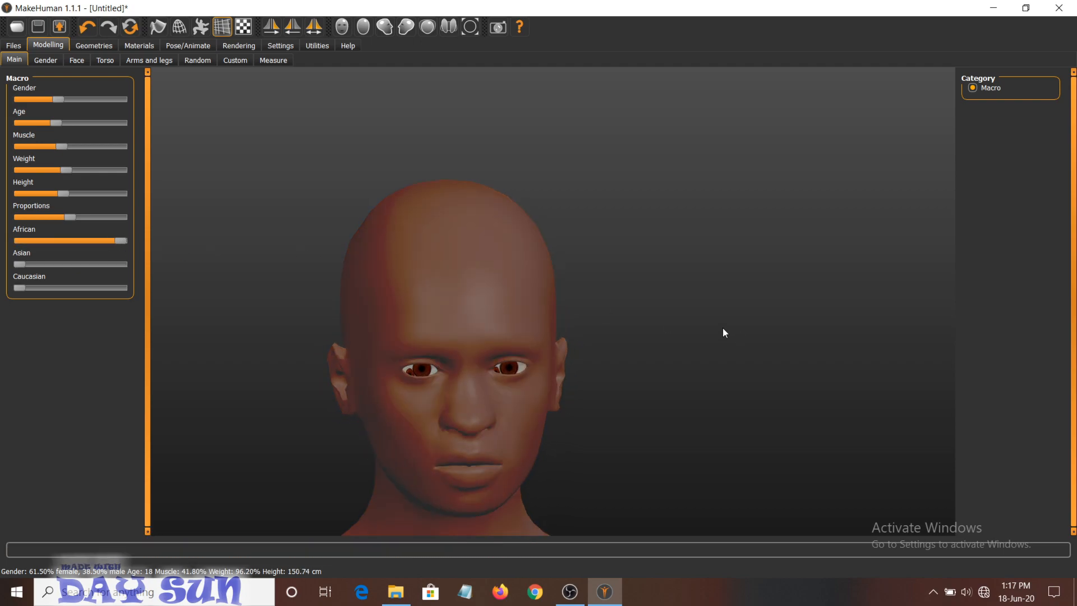
click(49, 263)
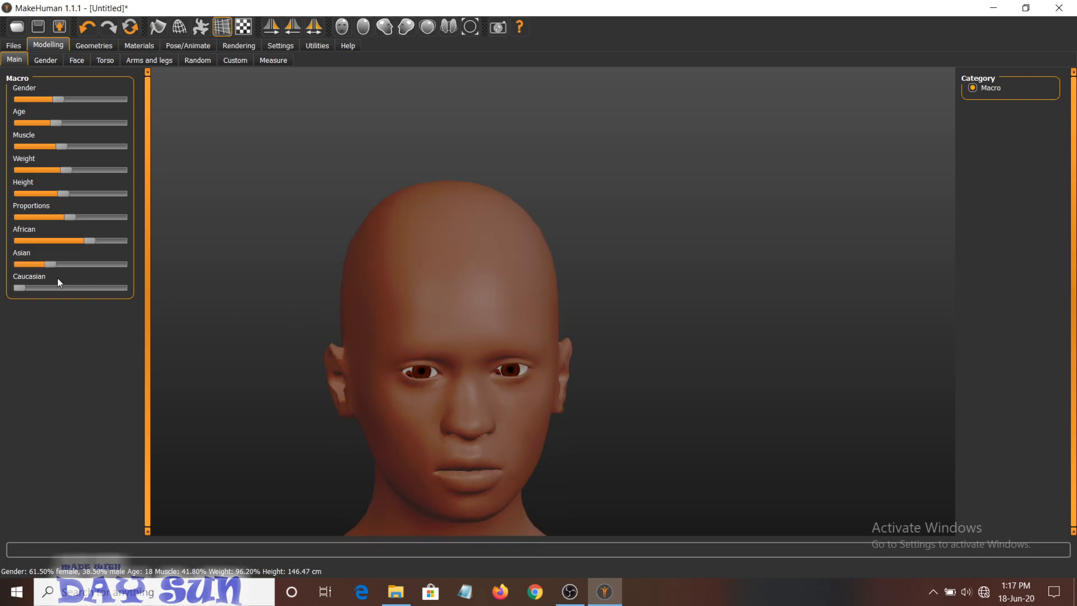
mouse_move(49, 263)
mouse_down()
mouse_move(96, 267)
mouse_move(43, 268)
mouse_up()
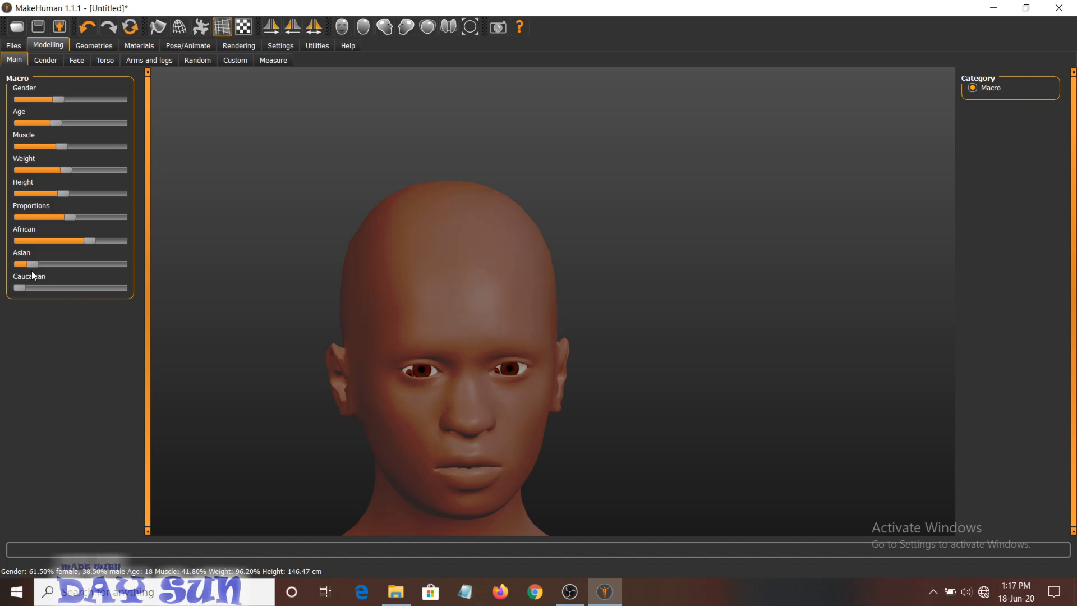
drag(89, 240, 149, 241)
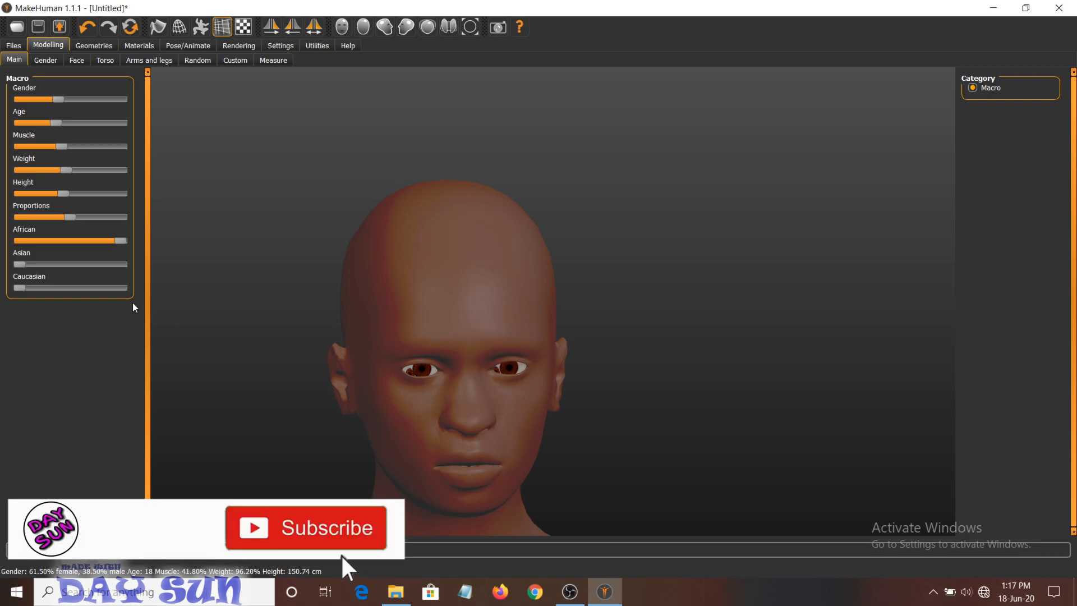
click(64, 263)
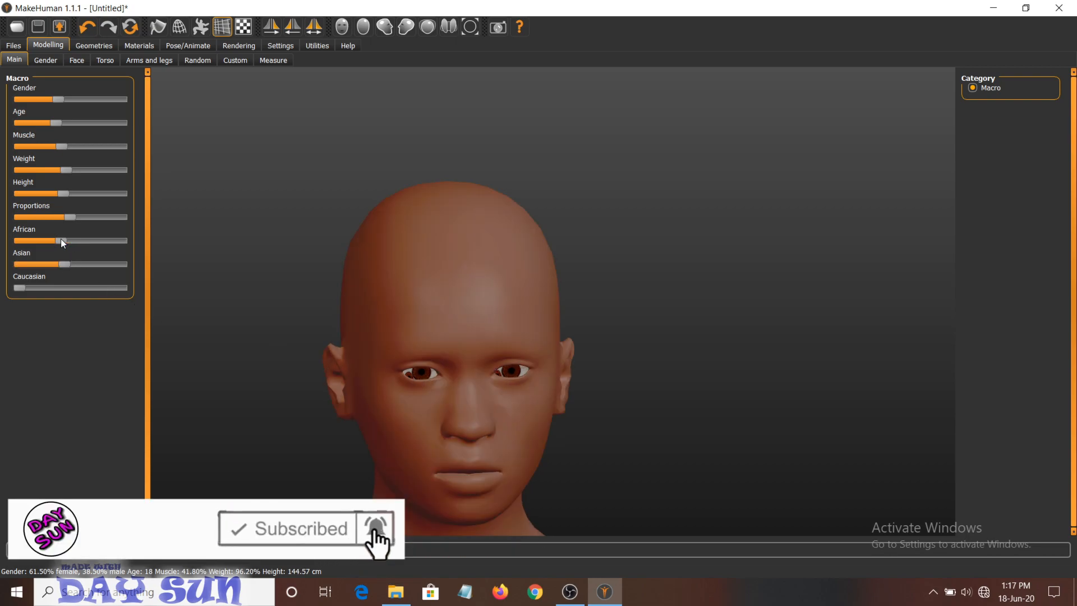
- Set the Caucasian ethnicity value to its maximum and view the whole figure
drag(32, 287, 116, 298)
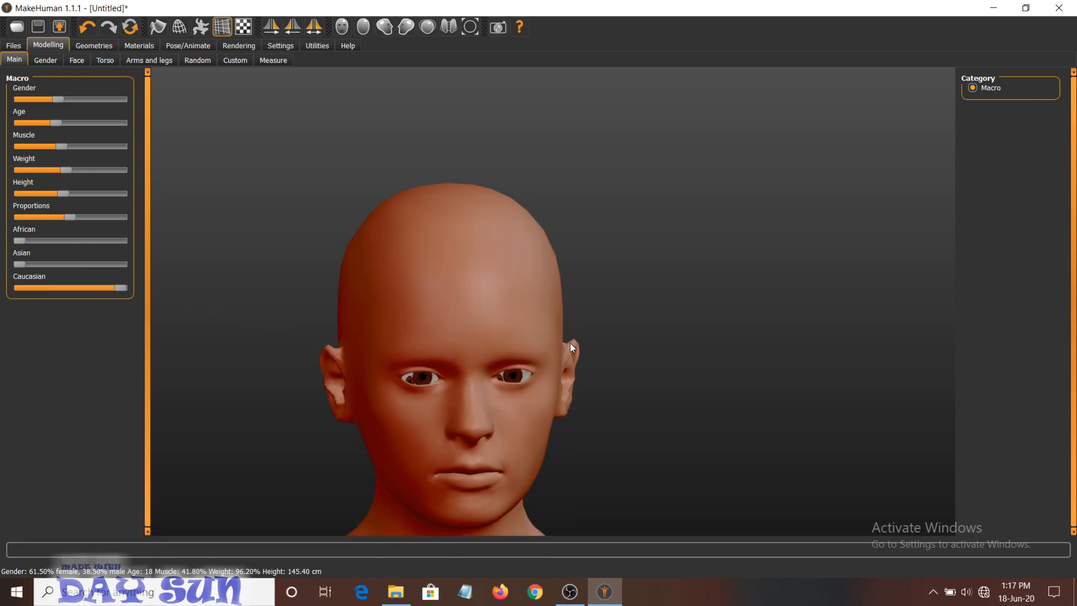
scroll(570, 347, down, 5)
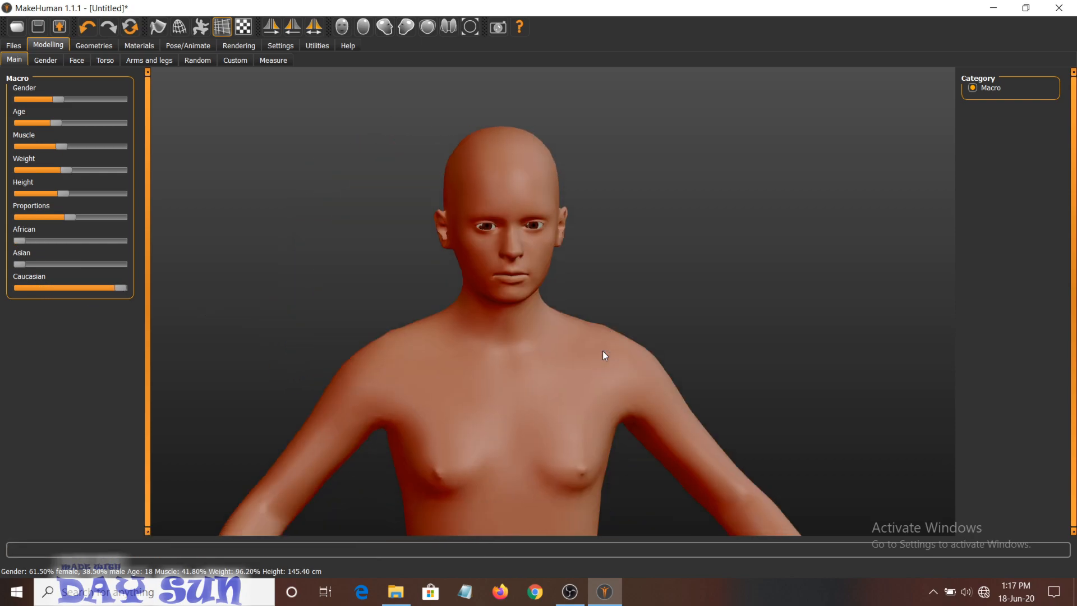
scroll(603, 351, down, 6)
scroll(668, 258, down, 2)
scroll(672, 230, up, 6)
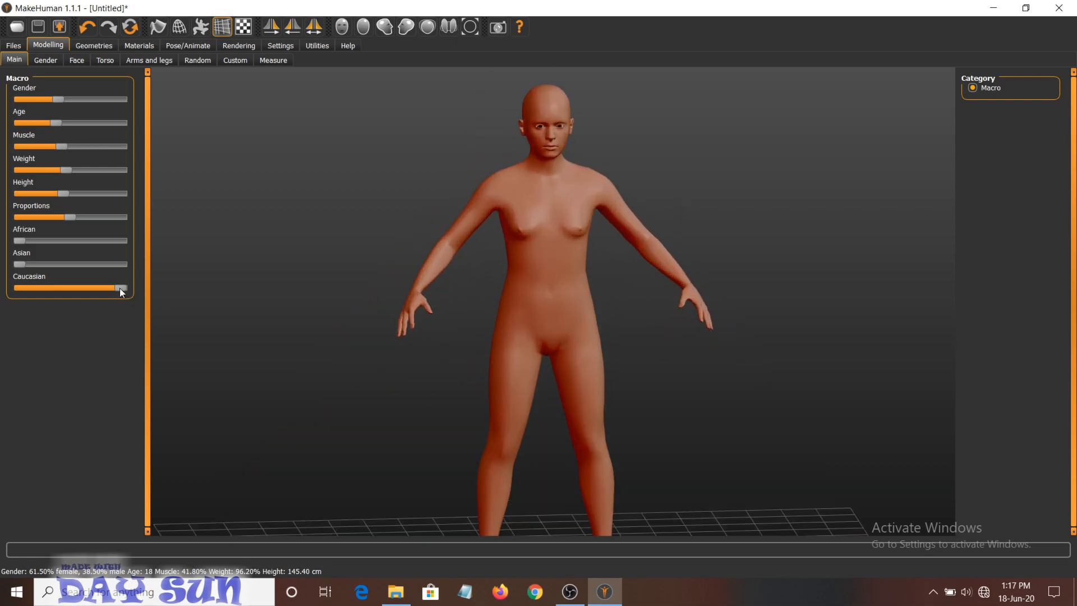
drag(86, 288, 137, 284)
scroll(638, 249, up, 3)
scroll(635, 248, down, 3)
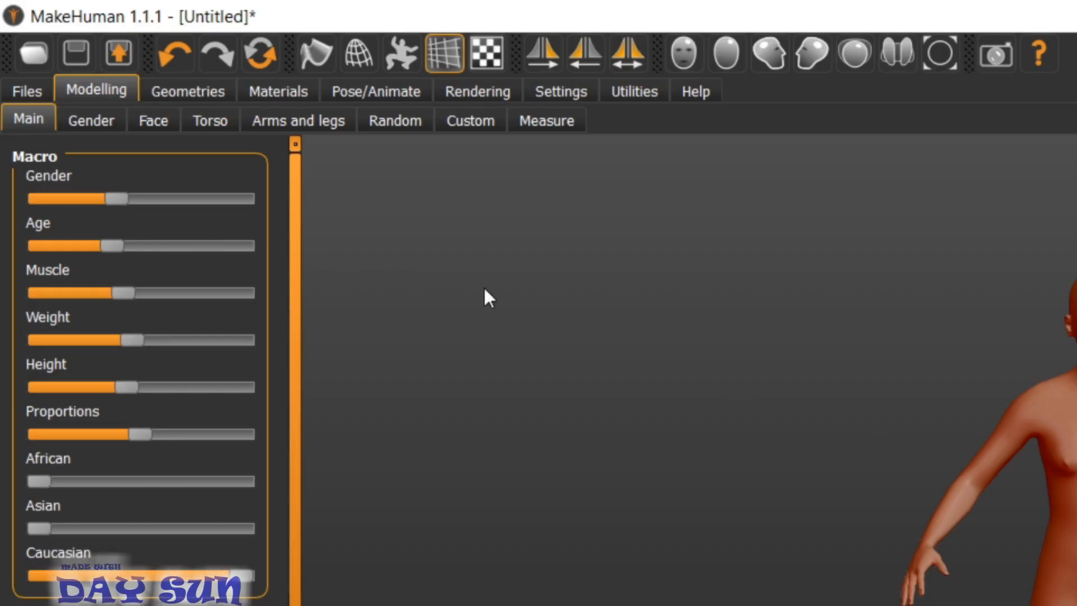
- Open the gender modelling parameters and look through the breast settings with the full figure in view
click(96, 119)
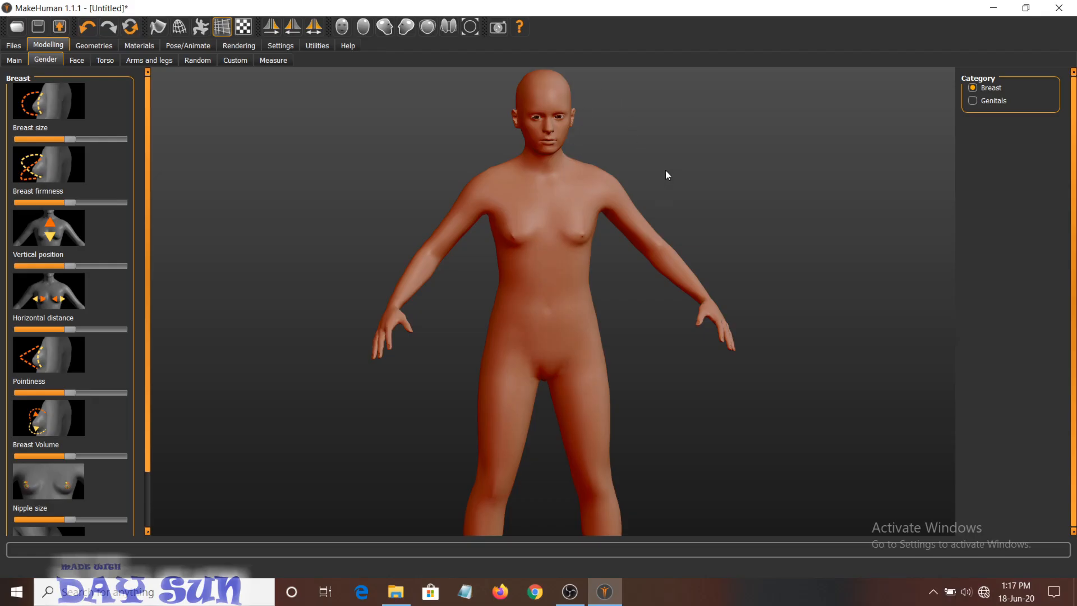
scroll(663, 170, down, 3)
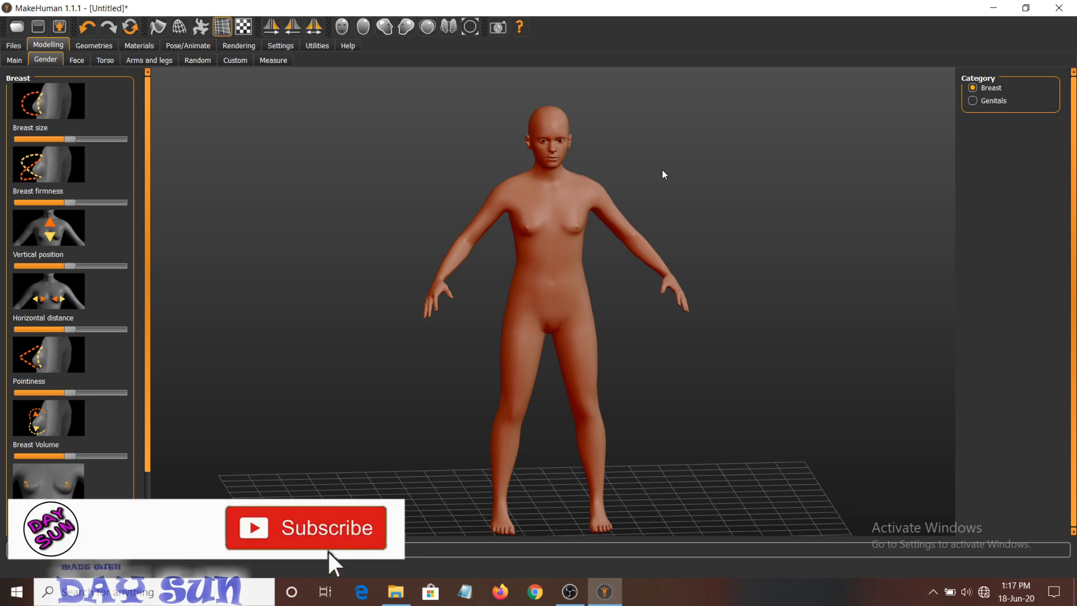
scroll(280, 131, down, 2)
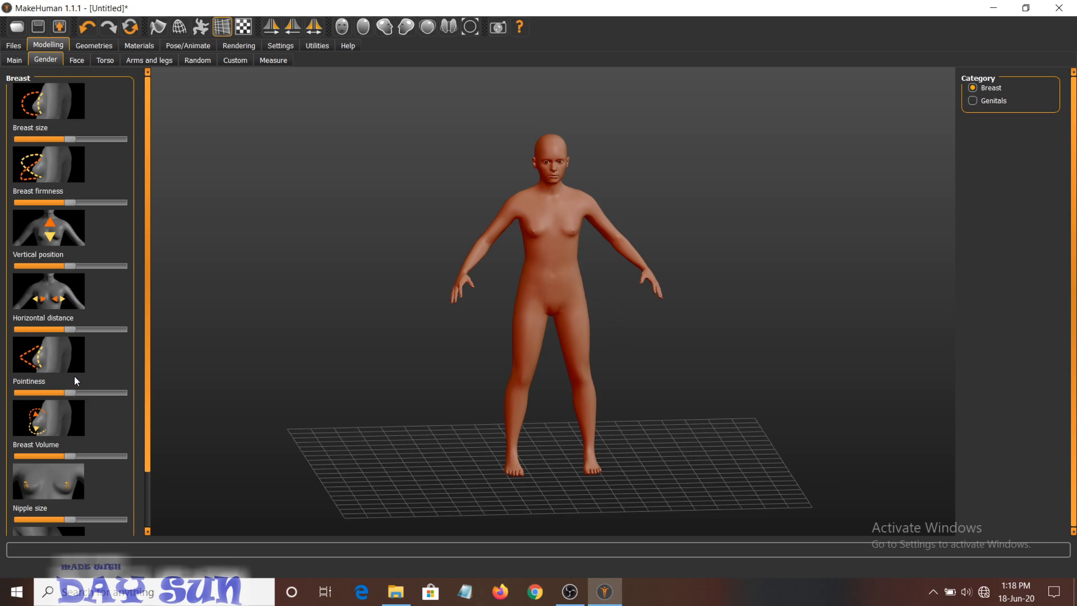
drag(147, 423, 152, 331)
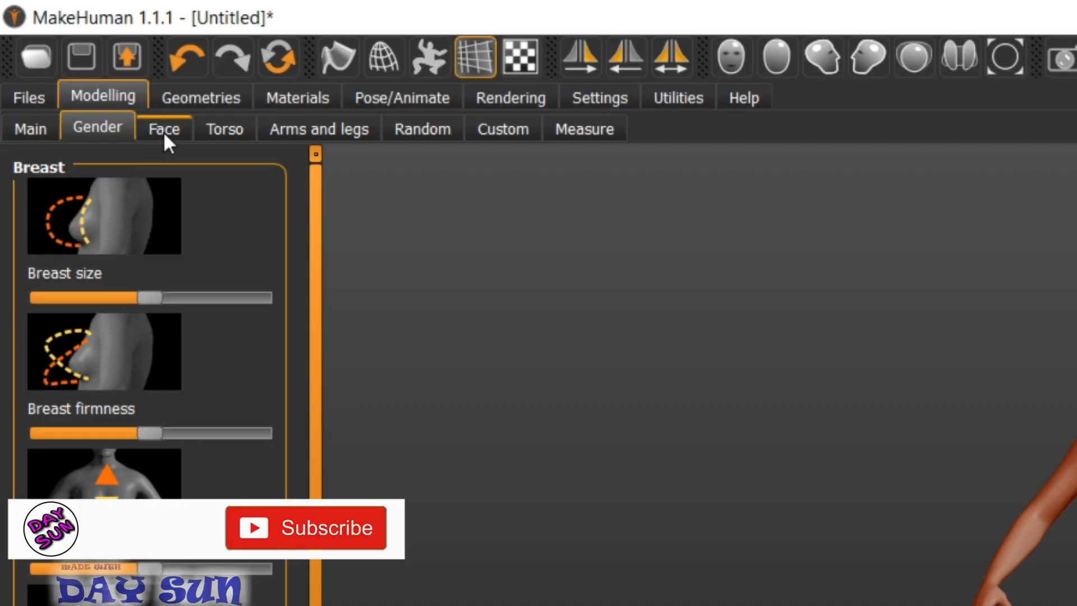
- Open the face parameters, try the head shape's Age at its maximum and minimum, and set it slightly below the midpoint
click(78, 61)
scroll(596, 99, up, 6)
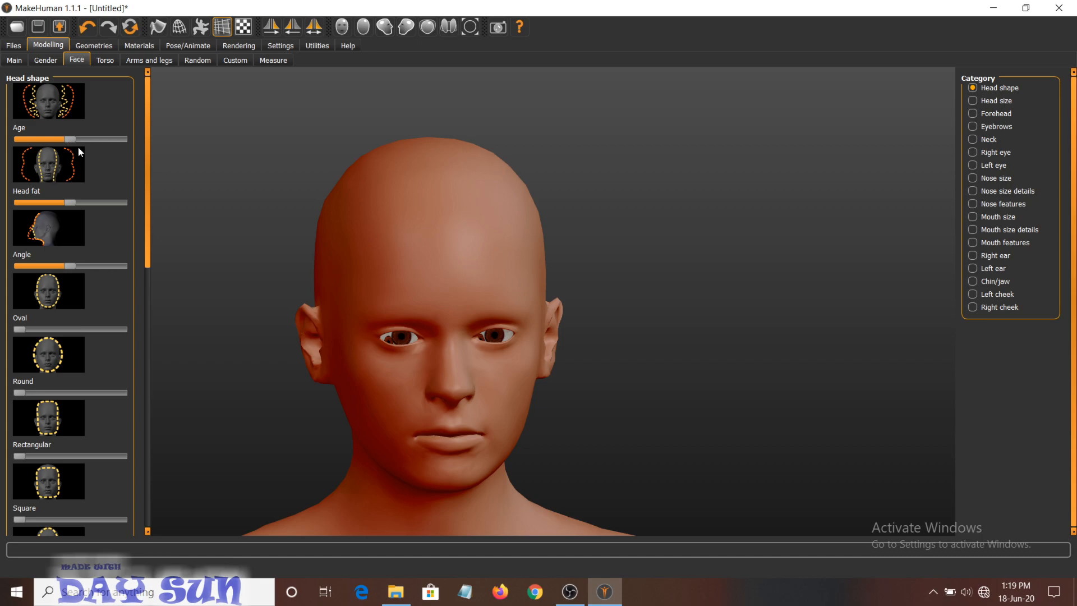
drag(82, 139, 216, 159)
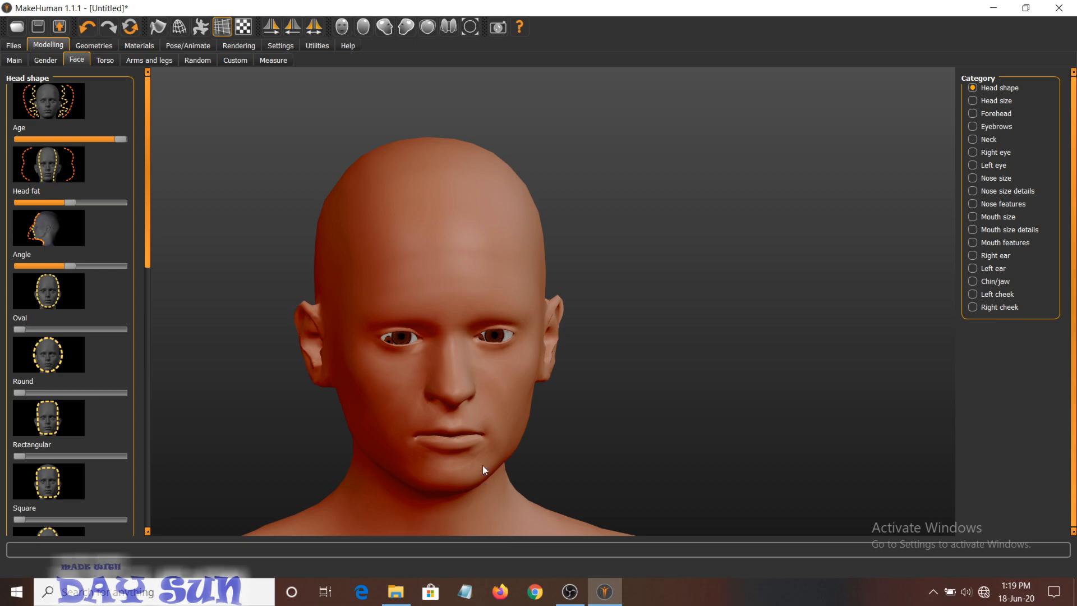
drag(516, 452, 484, 465)
scroll(483, 427, up, 2)
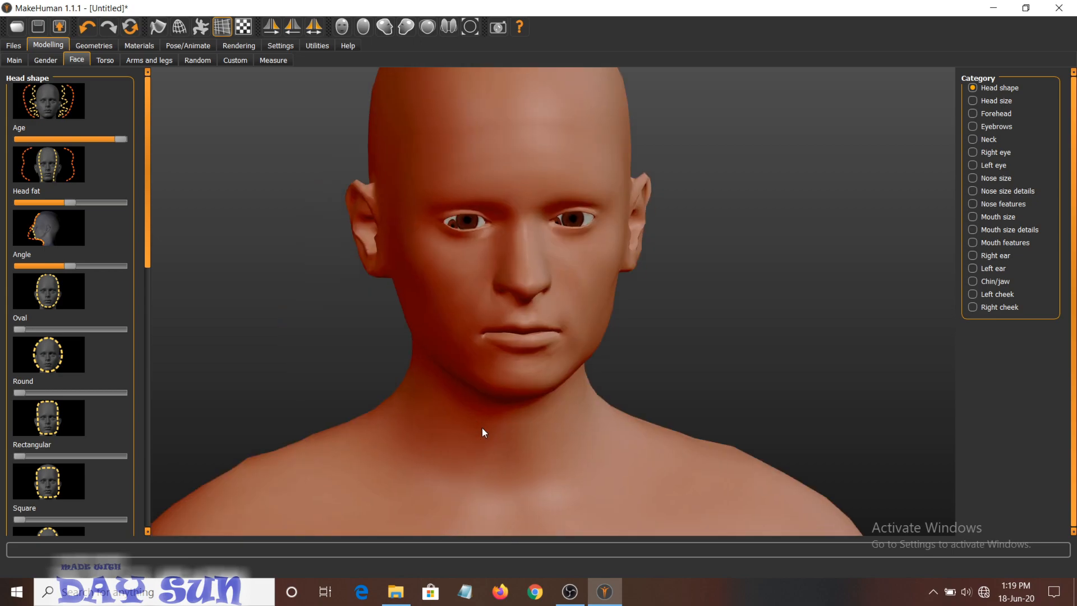
scroll(615, 217, down, 2)
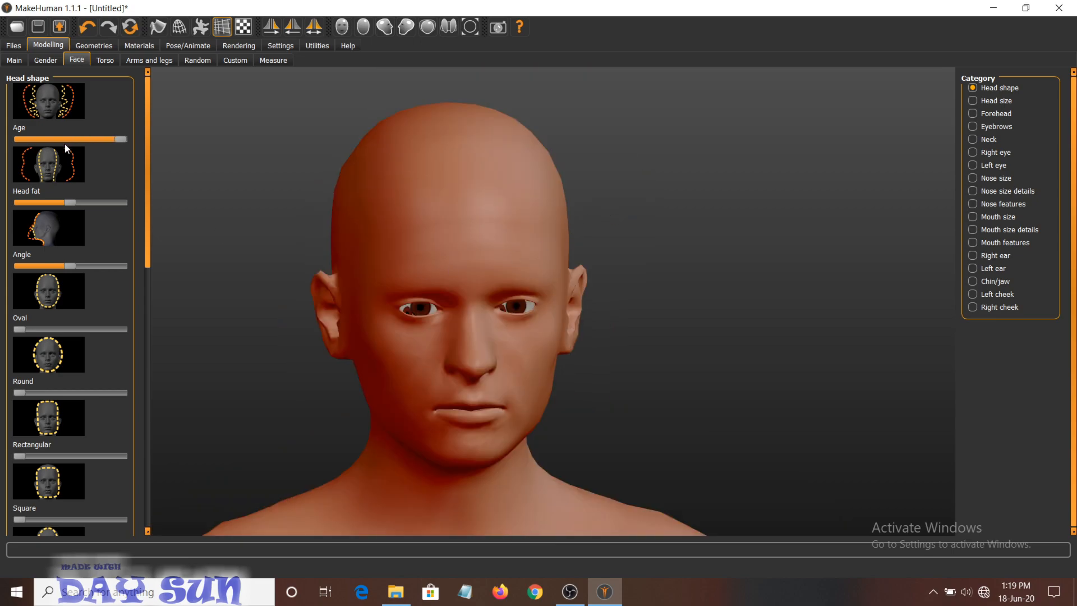
drag(119, 139, 19, 139)
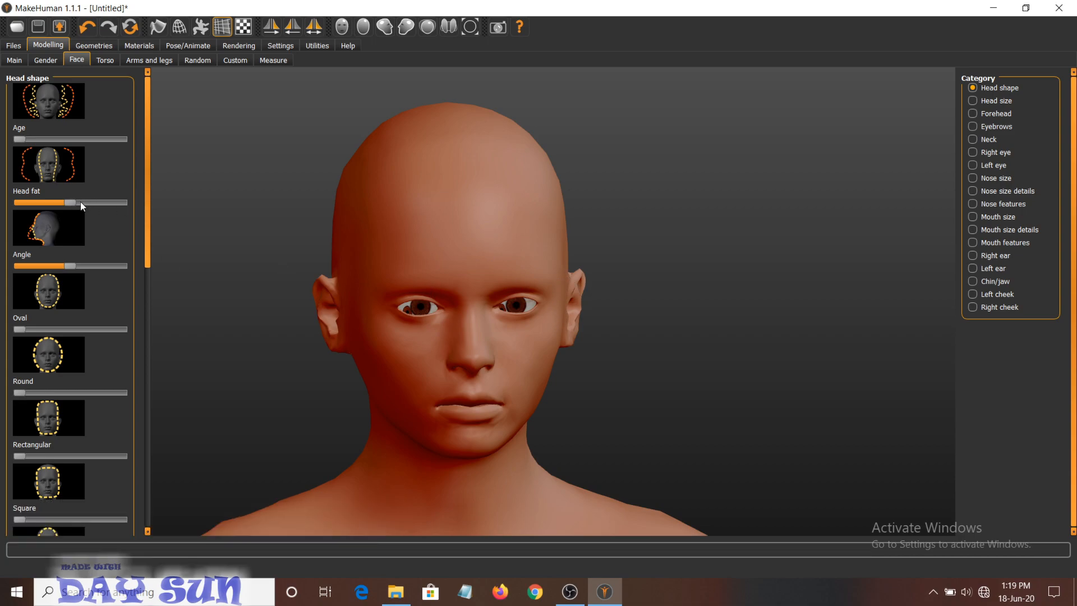
click(55, 139)
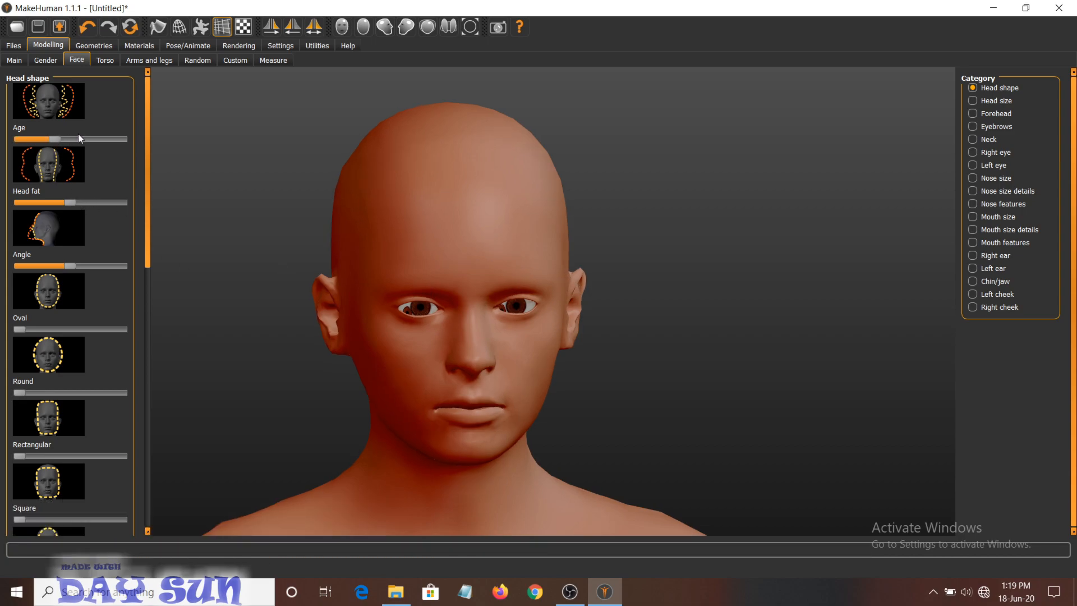
- Try the head fat near its maximum and return it to slightly below the midpoint
click(55, 202)
drag(54, 205, 114, 212)
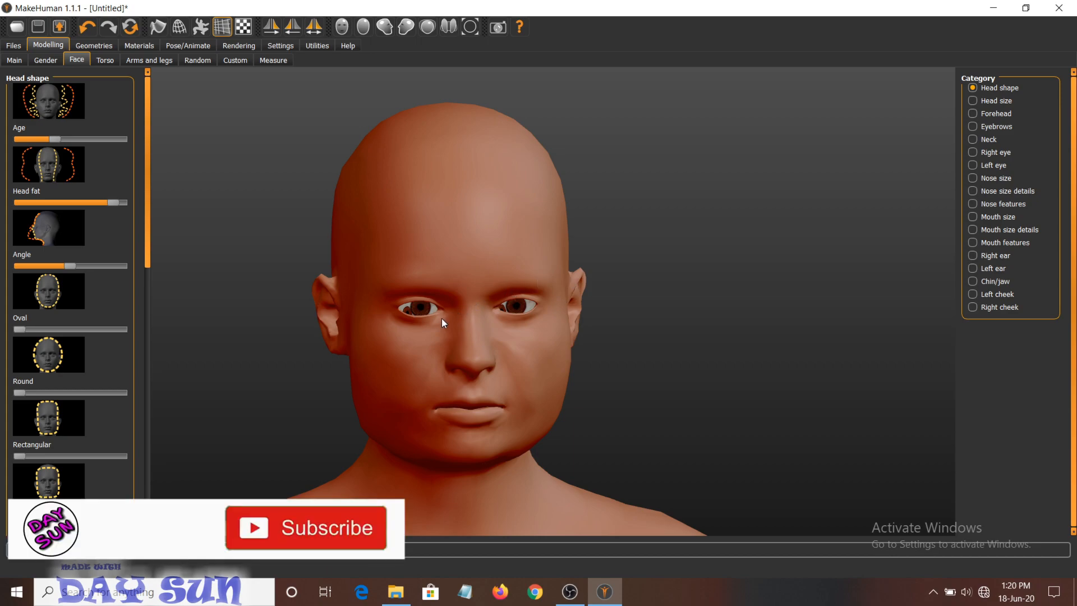
key(ctrl+z)
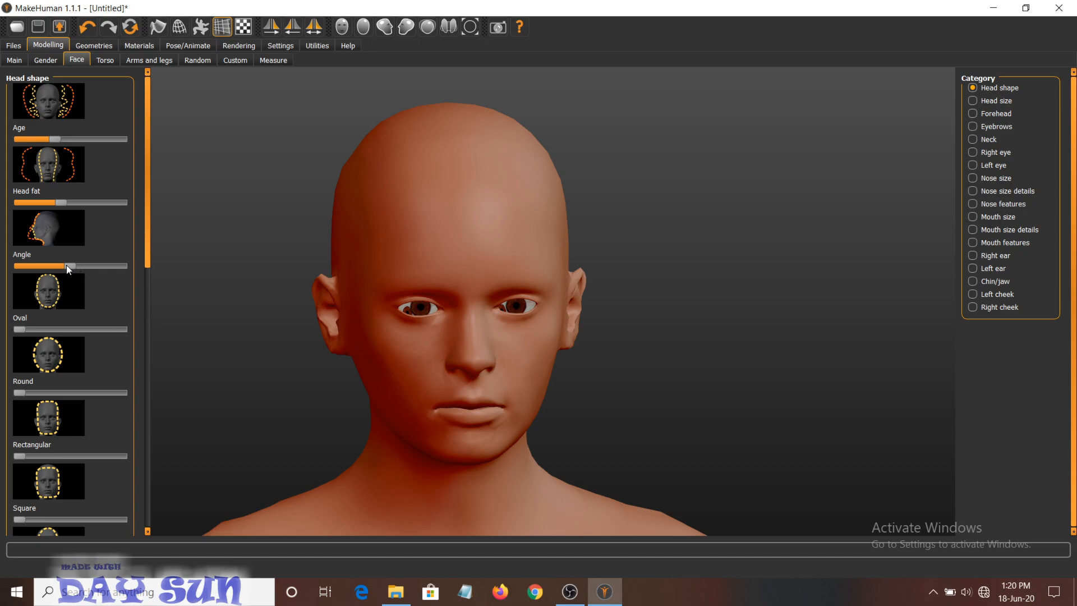
- Try the head angle at its maximum and minimum, and set it slightly below the midpoint
drag(74, 264, 191, 281)
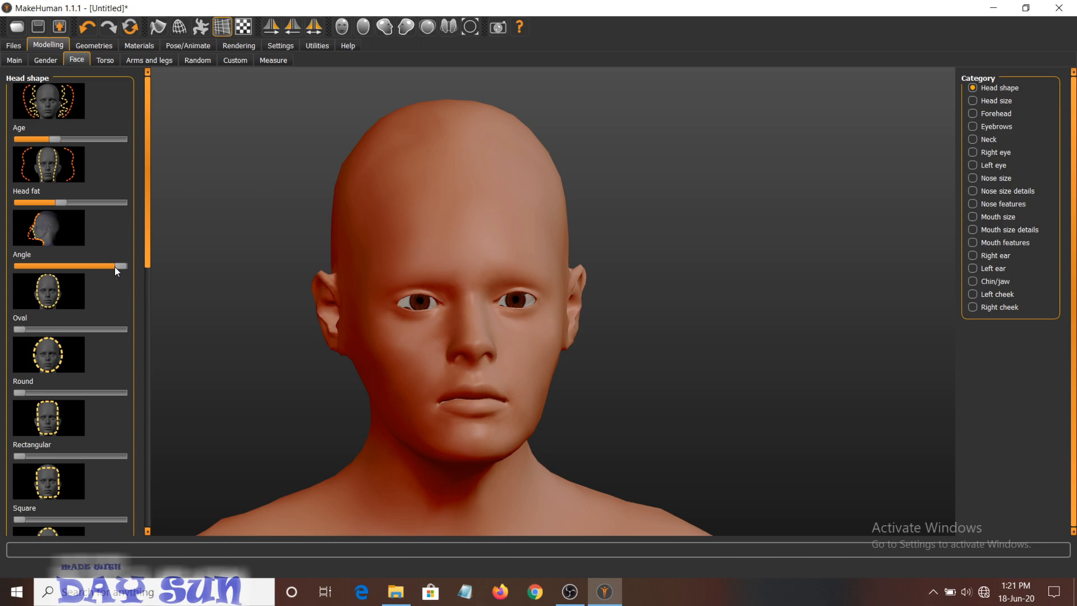
drag(117, 266, 4, 276)
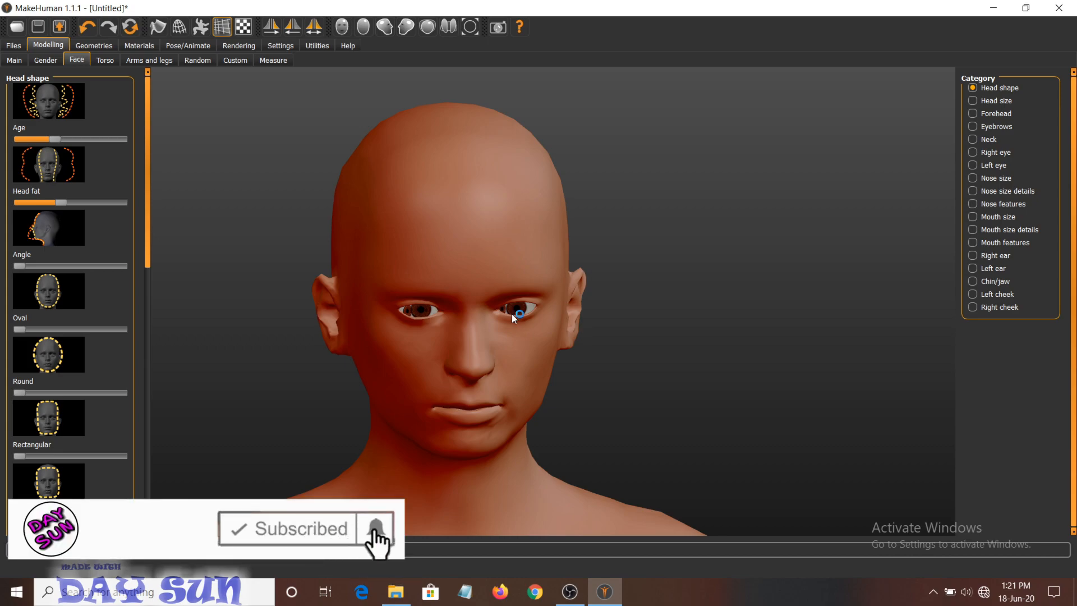
click(49, 266)
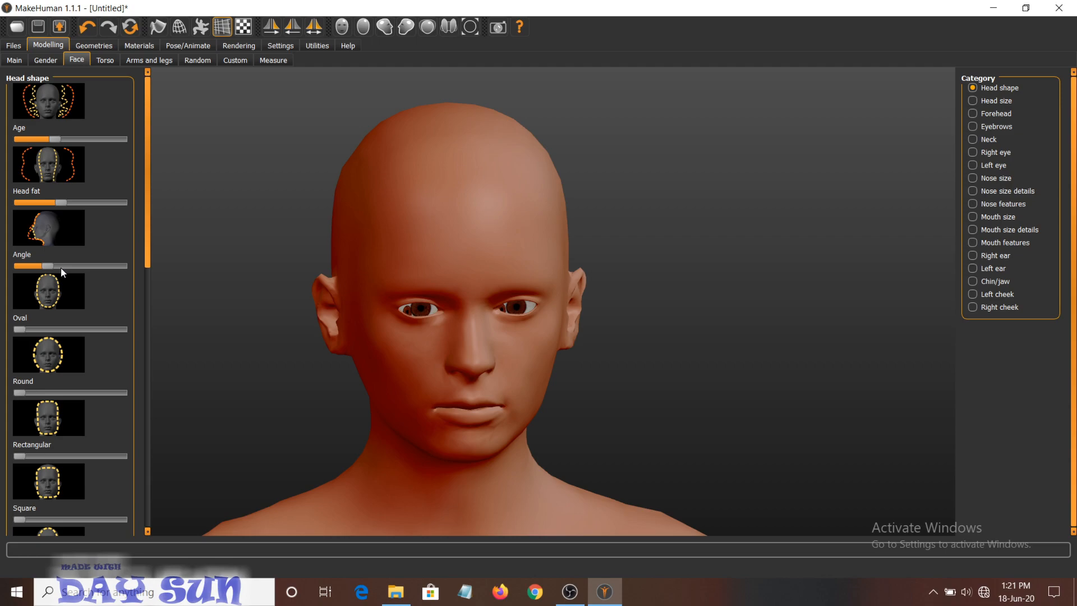
drag(58, 265, 64, 265)
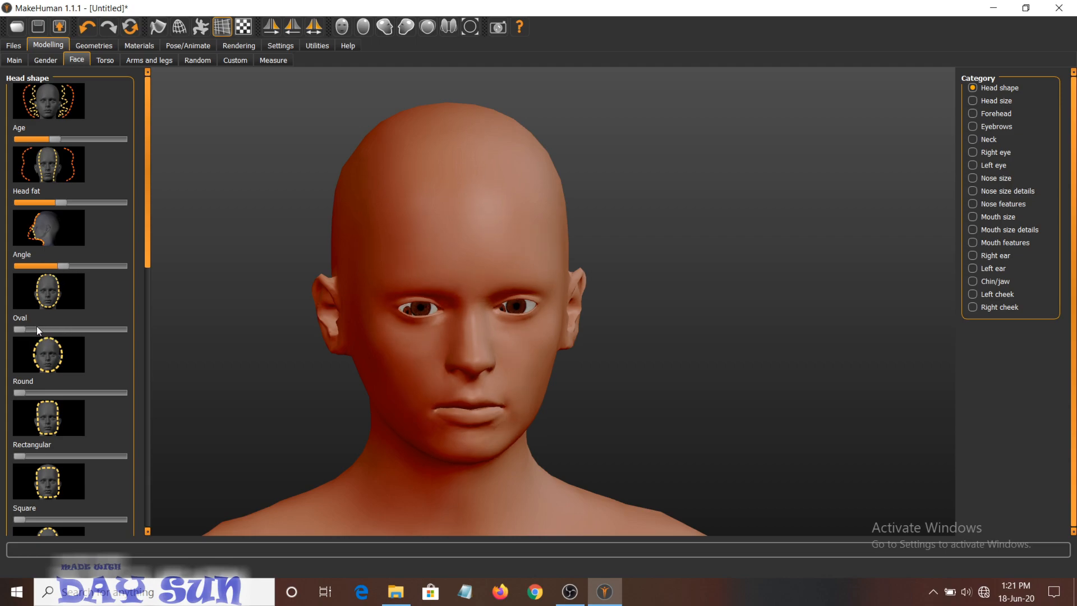
- Try the Oval head shape at its maximum, inspect the head, and reset the value to its minimum
drag(20, 330, 161, 363)
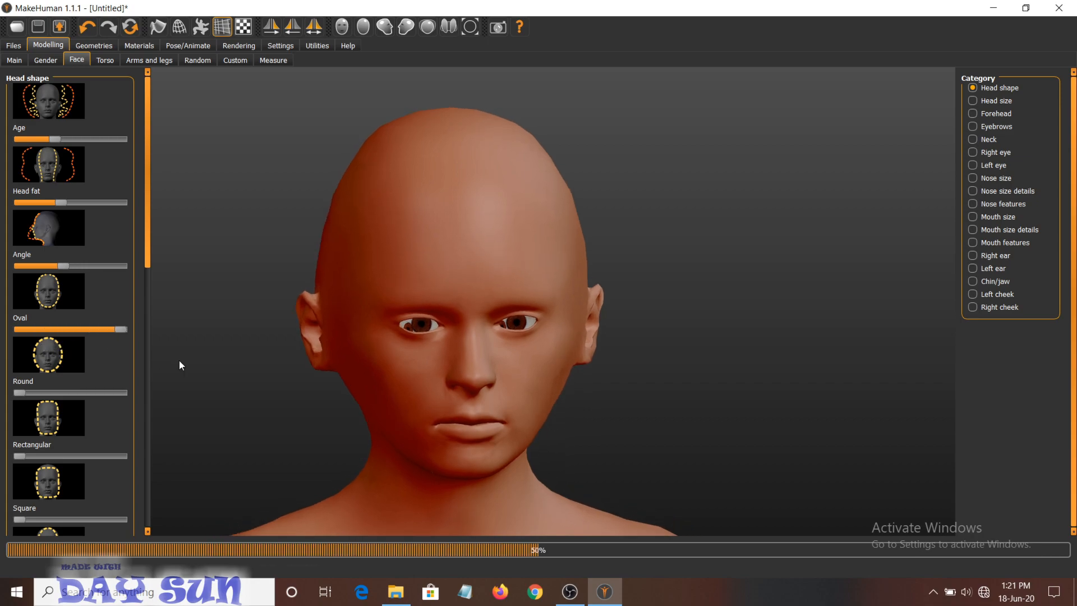
drag(538, 276, 549, 349)
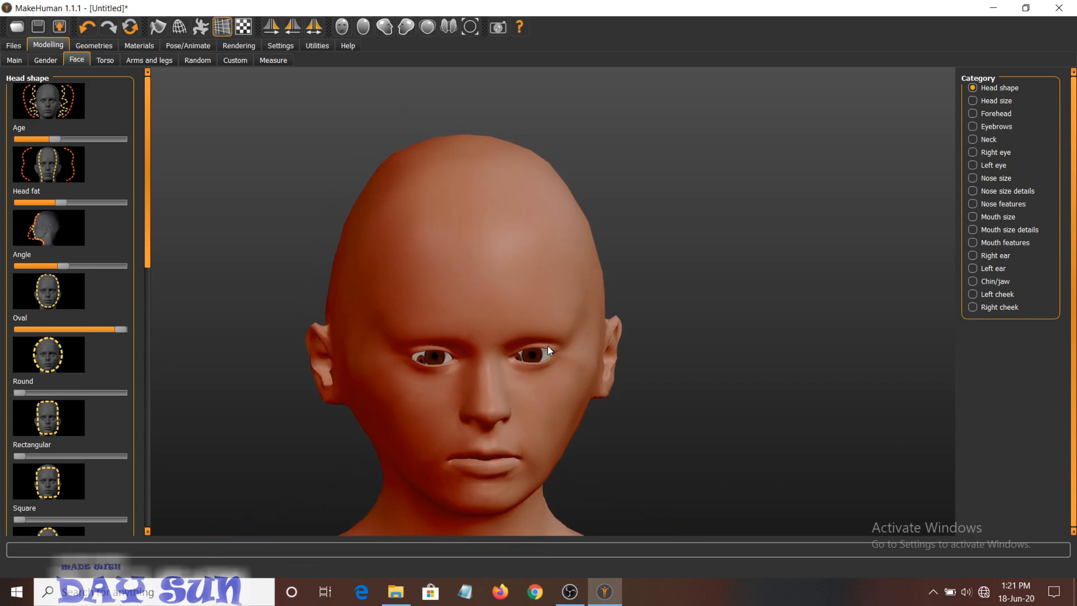
click(38, 331)
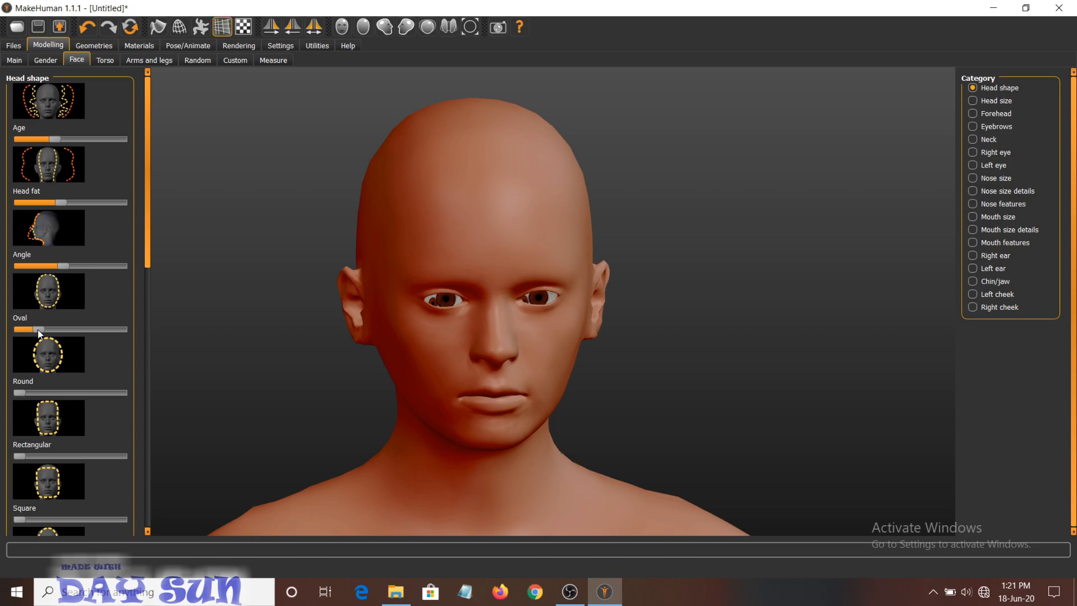
drag(38, 330, 17, 330)
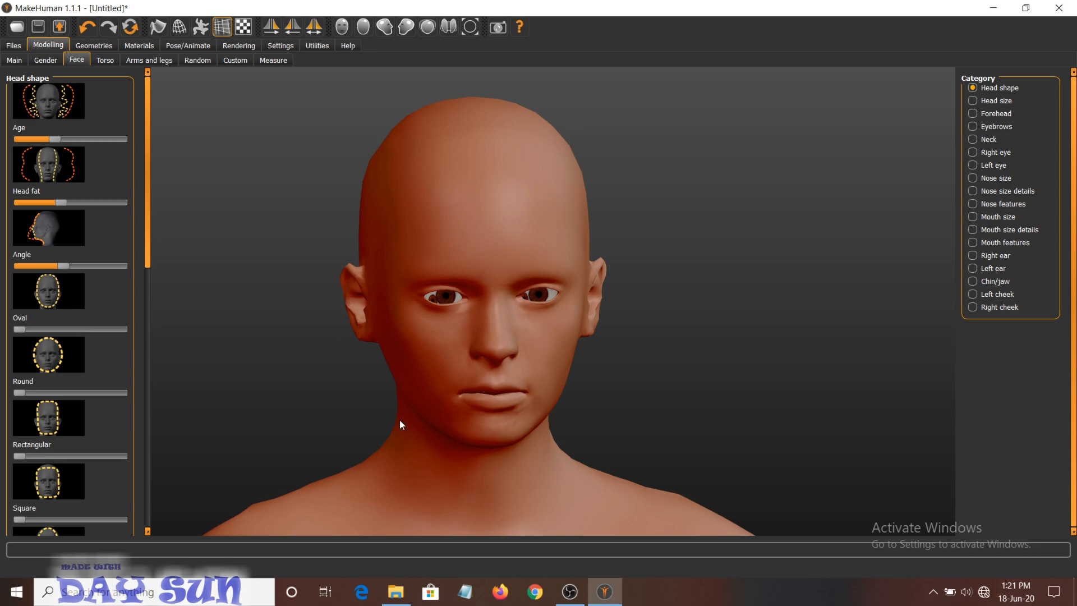
- Try the Round head shape at its maximum and reset it, and set the Rectangular head shape to its maximum
drag(19, 393, 120, 392)
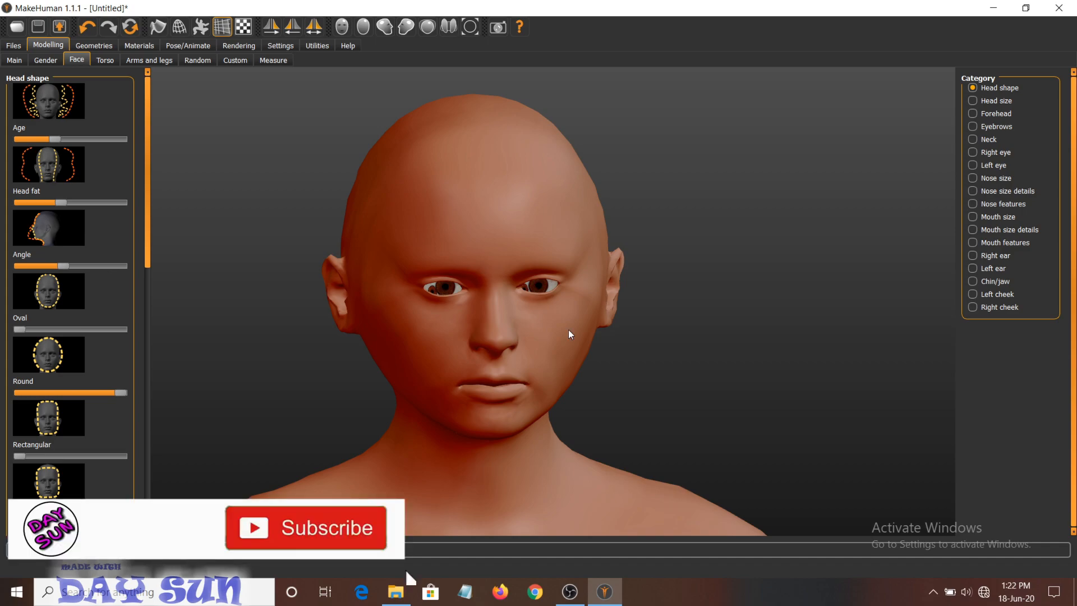
drag(110, 393, 8, 401)
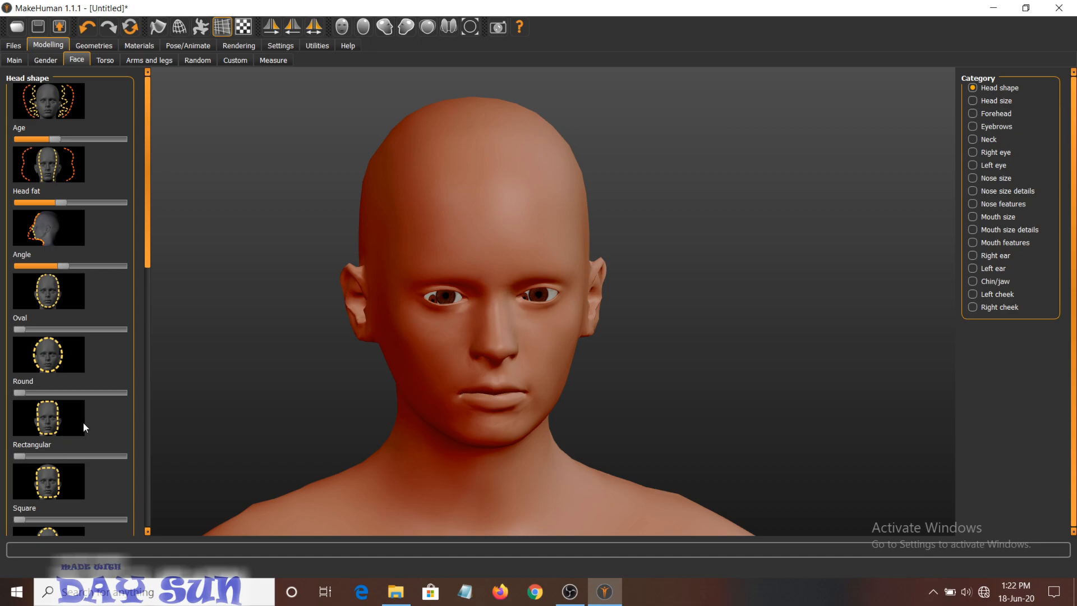
drag(19, 456, 157, 456)
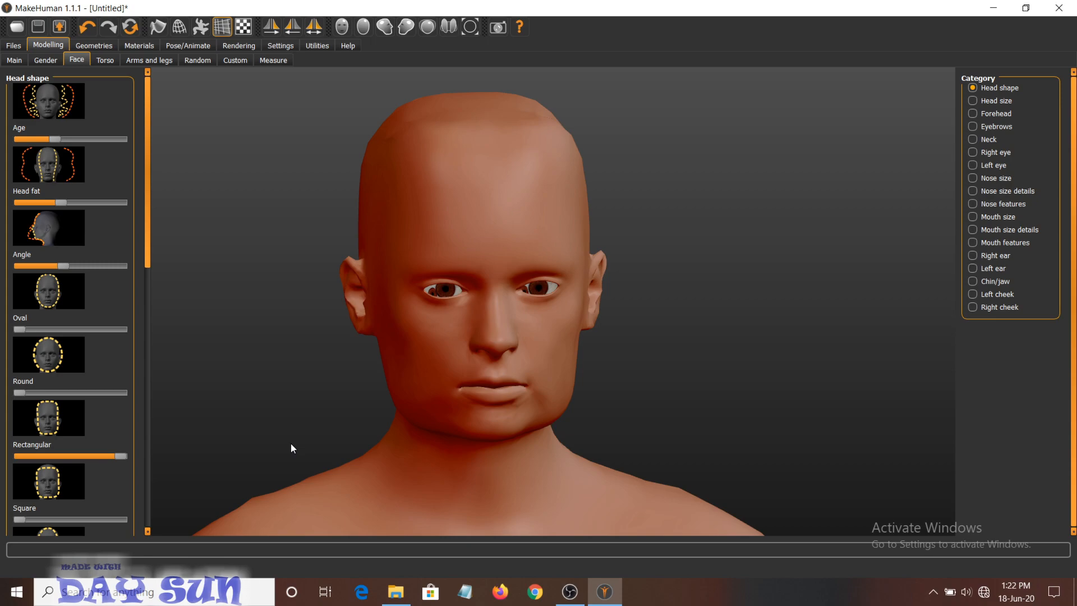
- Reset the Rectangular head shape to its minimum and bring the remaining head shape settings into view
drag(120, 455, 19, 453)
drag(149, 240, 130, 367)
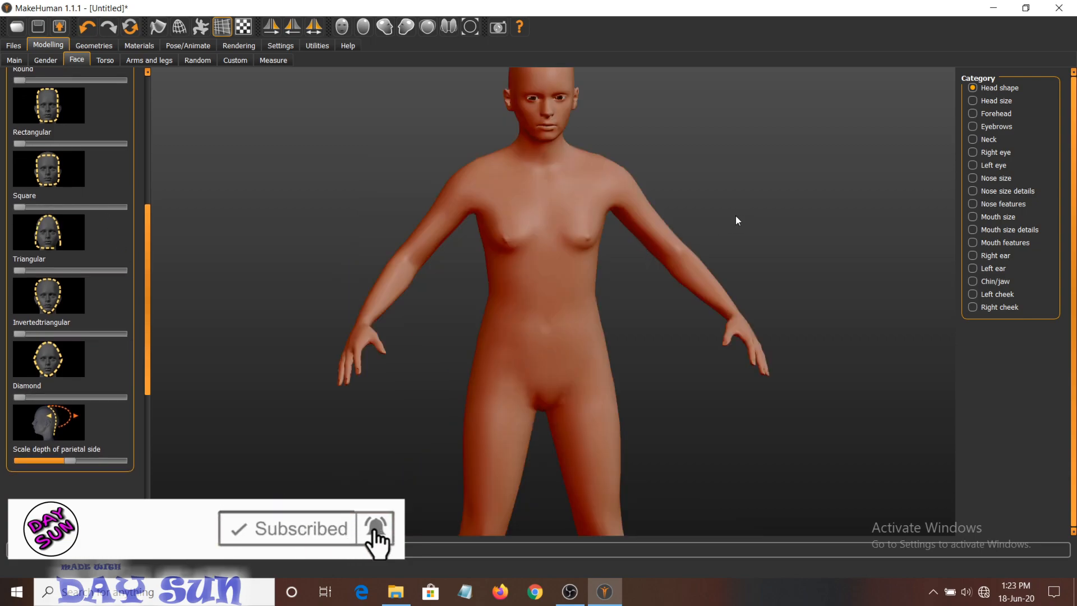
- Examine the model from the full body up to a close view of the head and face
scroll(735, 219, up, 3)
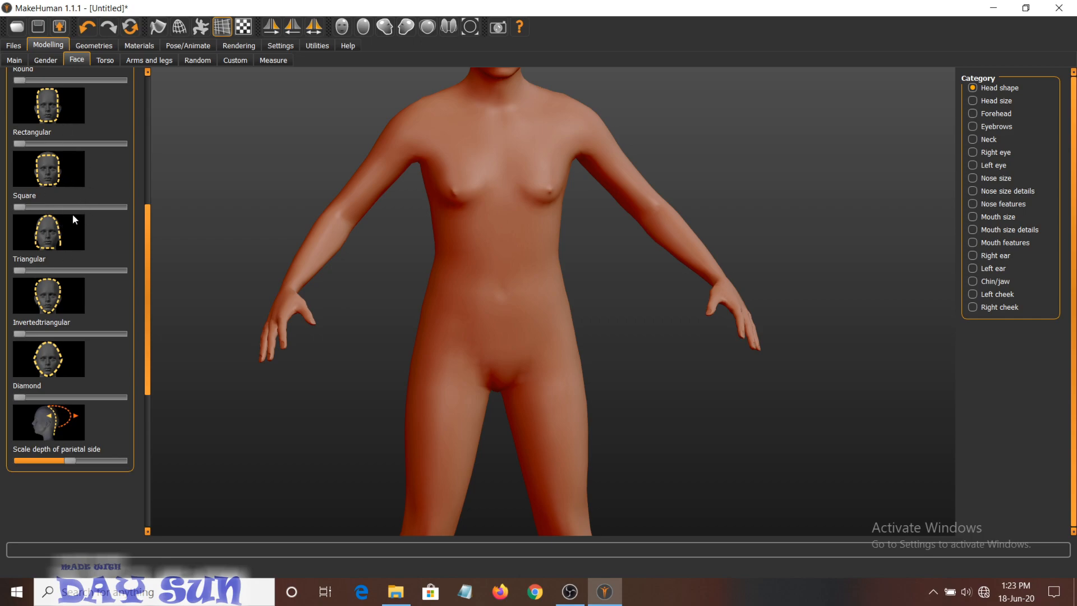
scroll(690, 187, up, 4)
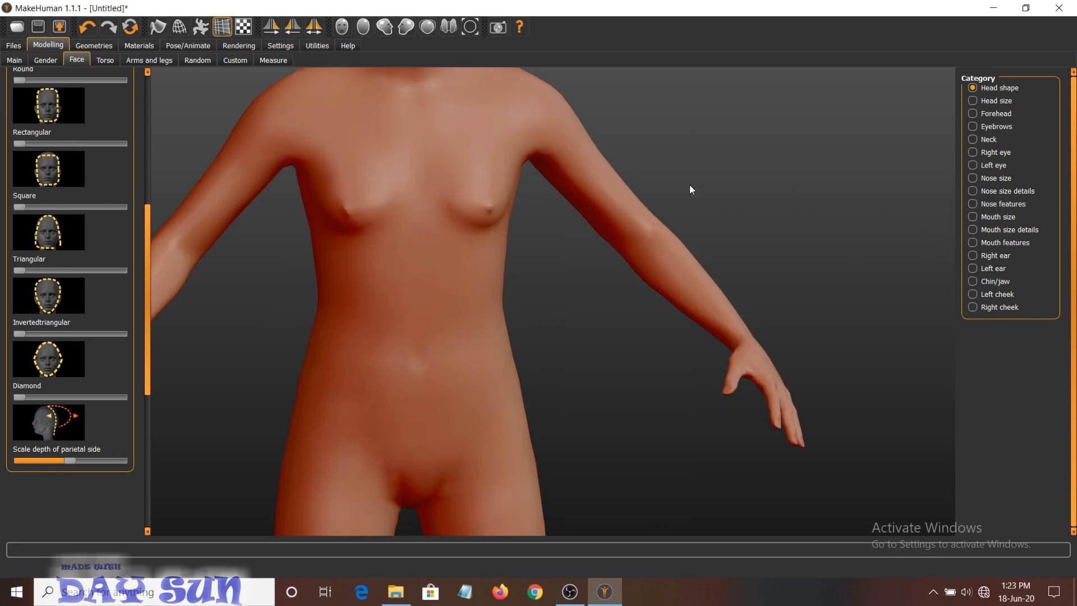
scroll(687, 224, down, 5)
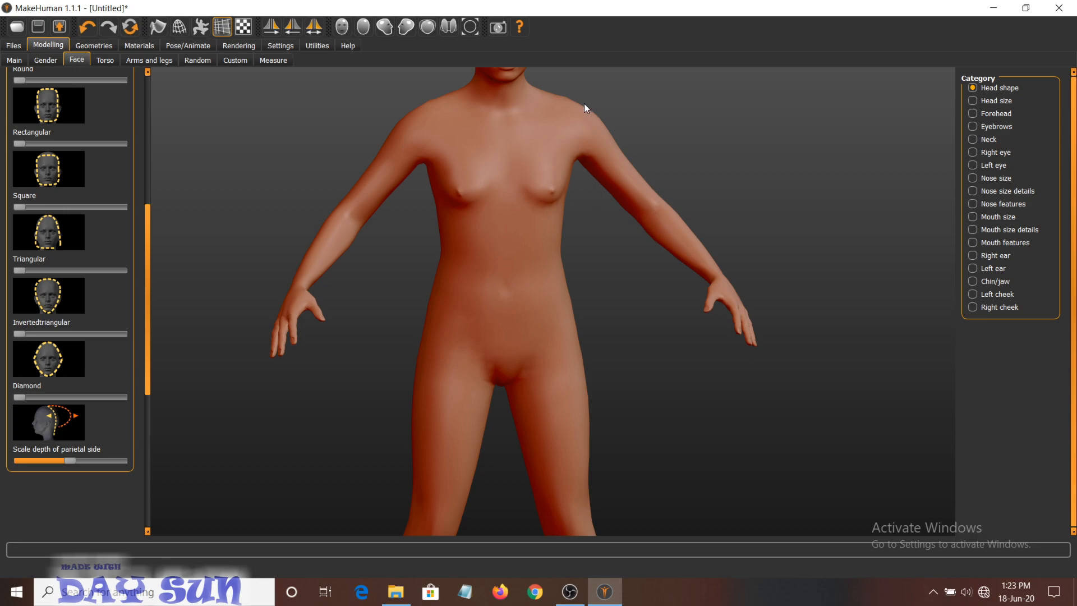
right_drag(651, 85, 686, 9)
click(586, 187)
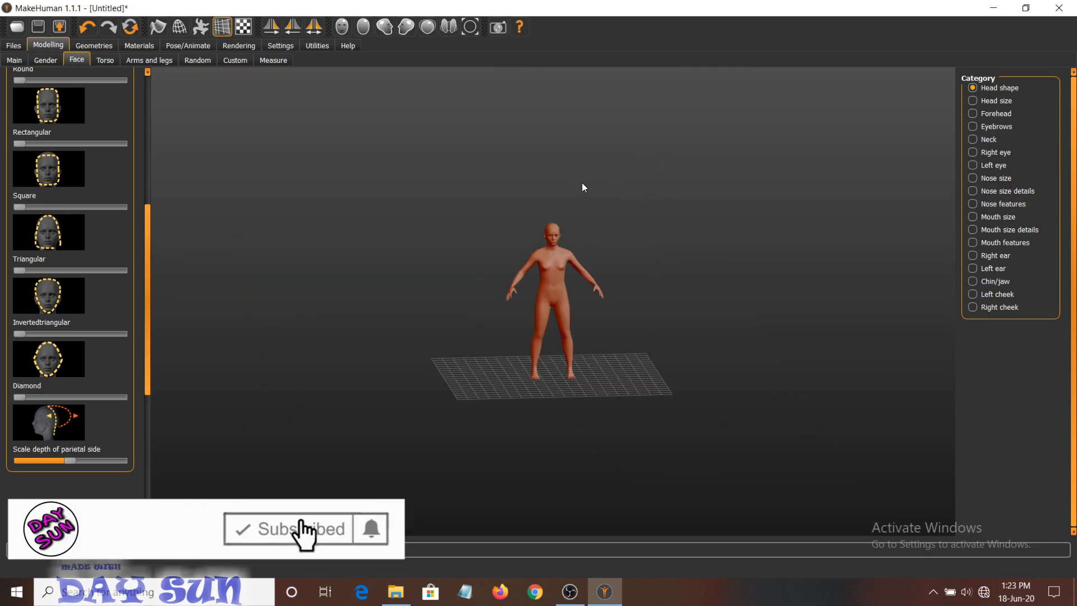
right_drag(577, 160, 551, 159)
right_drag(554, 104, 579, 172)
scroll(674, 220, down, 5)
scroll(675, 220, up, 5)
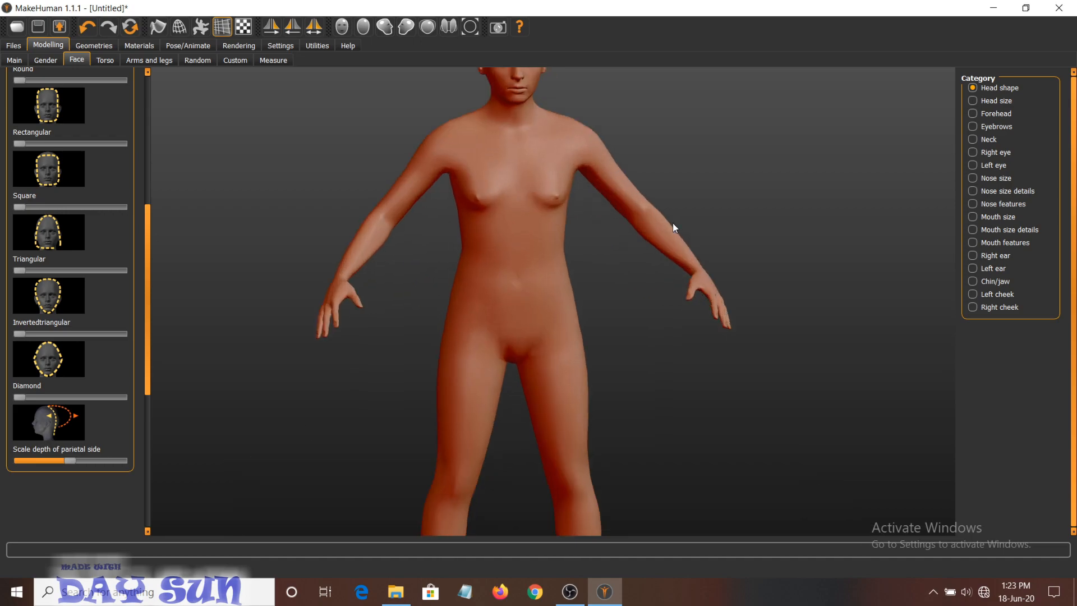
scroll(513, 84, up, 6)
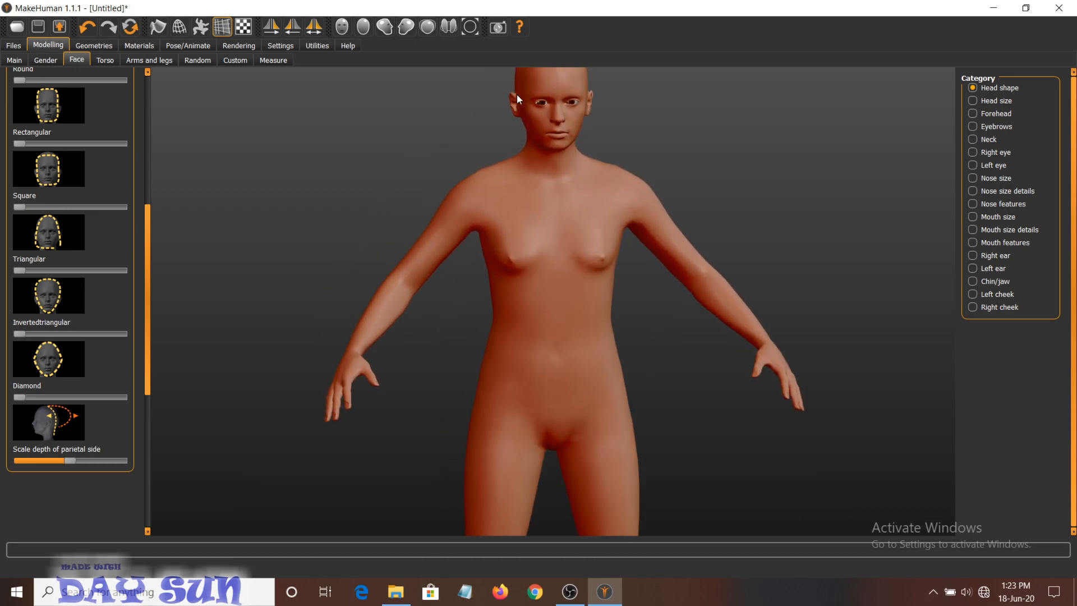
scroll(523, 264, up, 5)
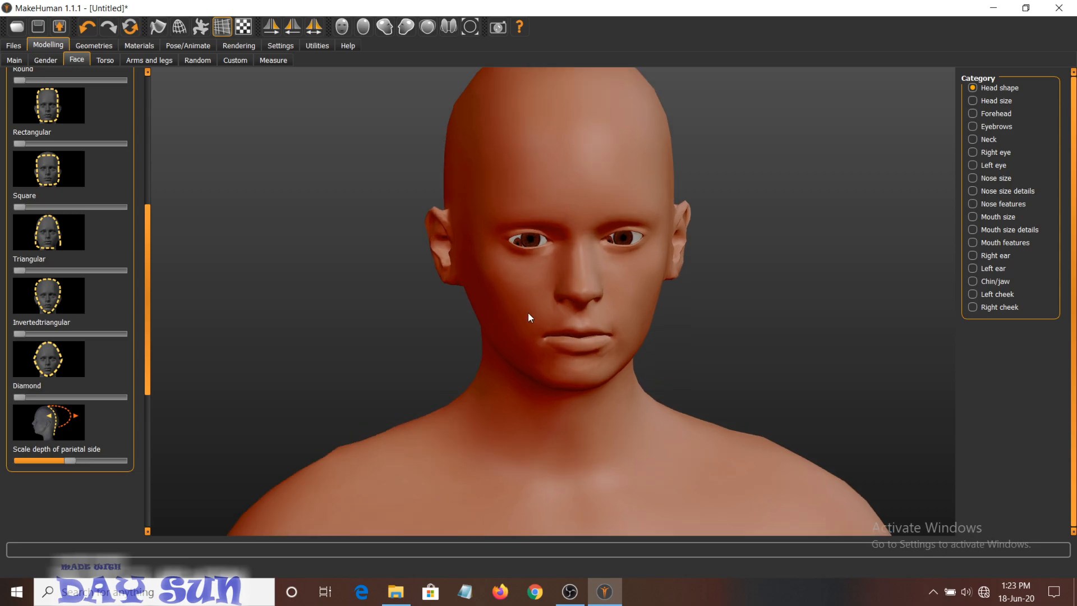
scroll(755, 120, down, 3)
right_drag(345, 73, 159, 272)
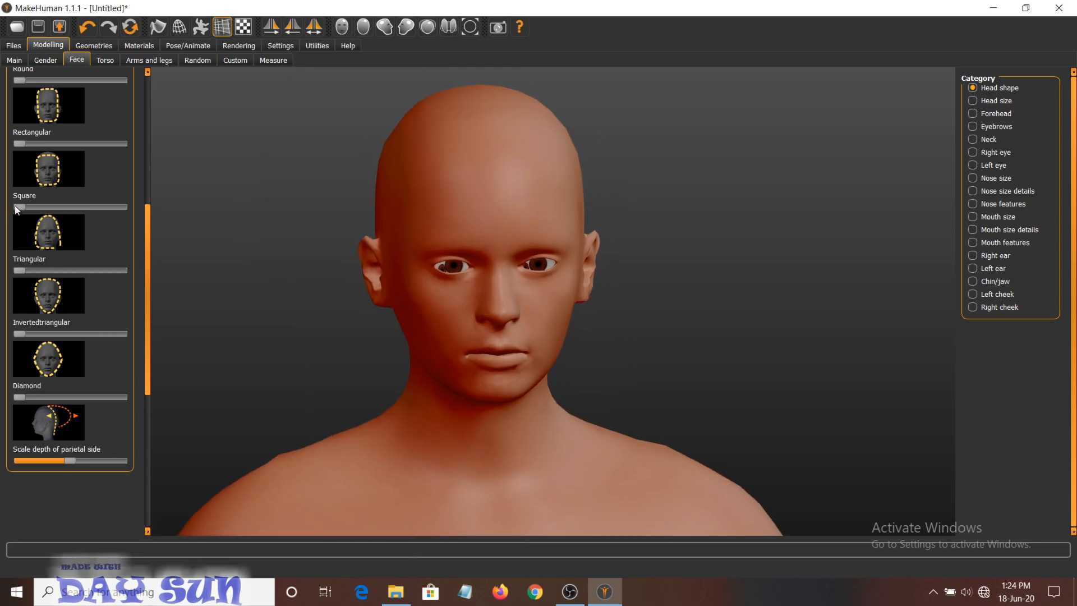
- Try the Square and Invertedtriangular head shapes at their maximum, resetting each to its minimum
drag(19, 207, 283, 234)
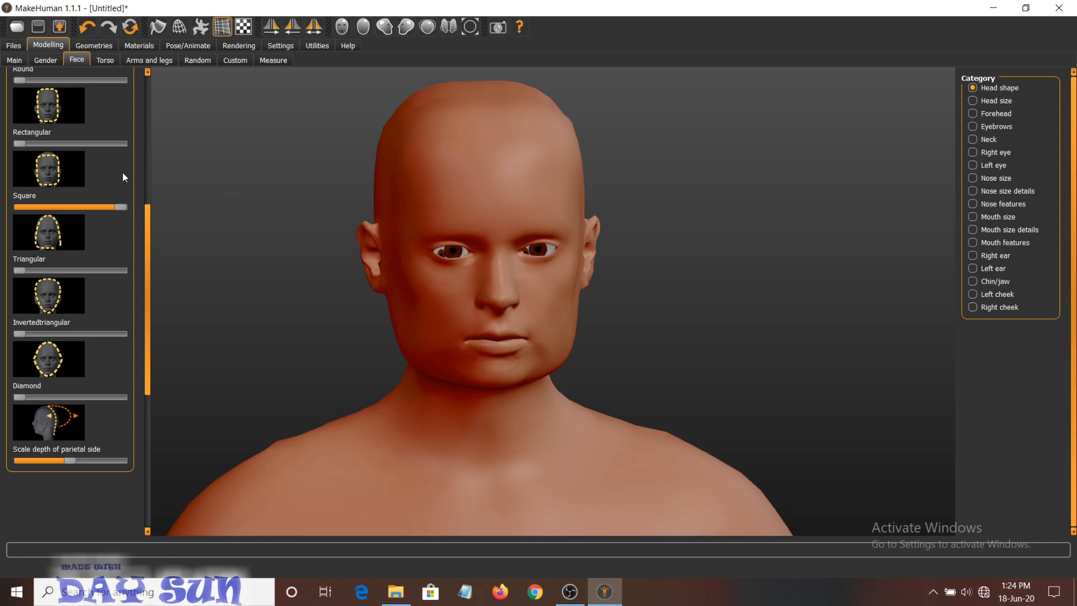
drag(118, 206, 19, 207)
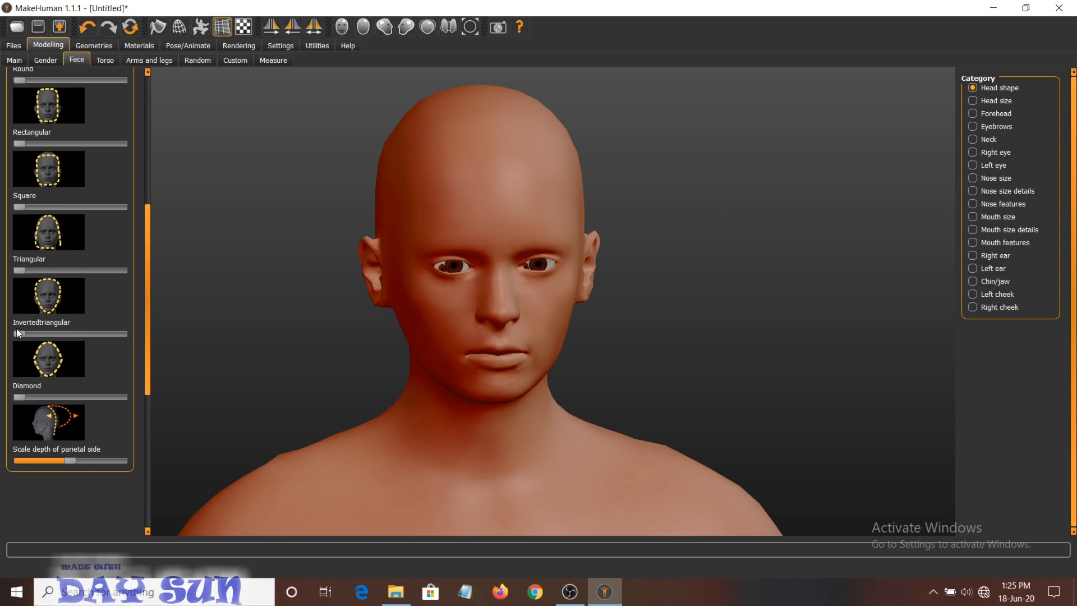
drag(17, 333, 180, 353)
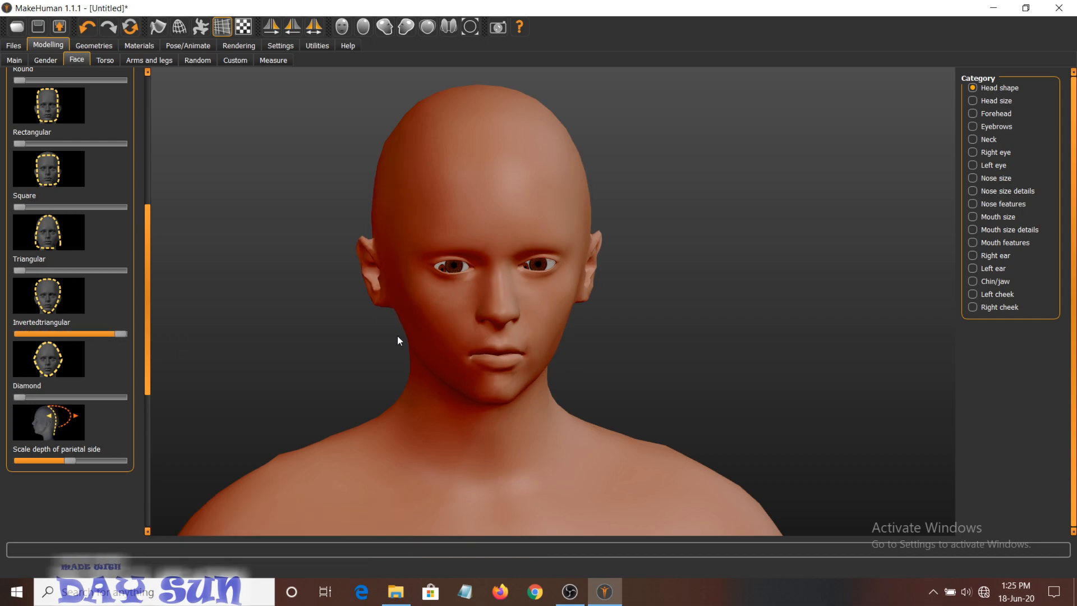
click(47, 334)
drag(69, 334, 123, 347)
drag(43, 335, 16, 335)
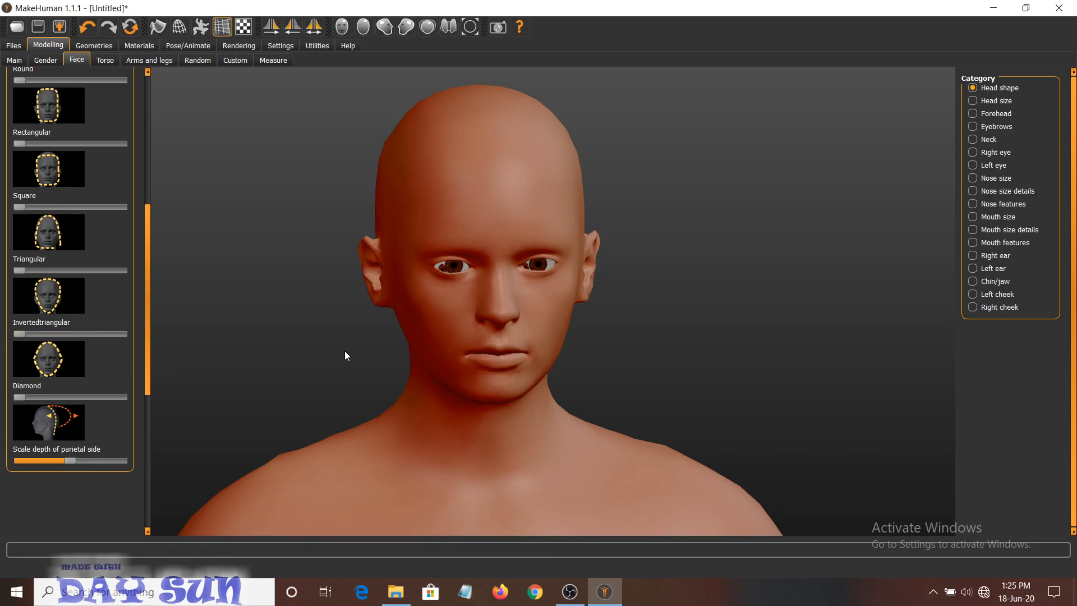
- Try the Diamond head shape at its maximum and reset it to its minimum
drag(16, 397, 200, 396)
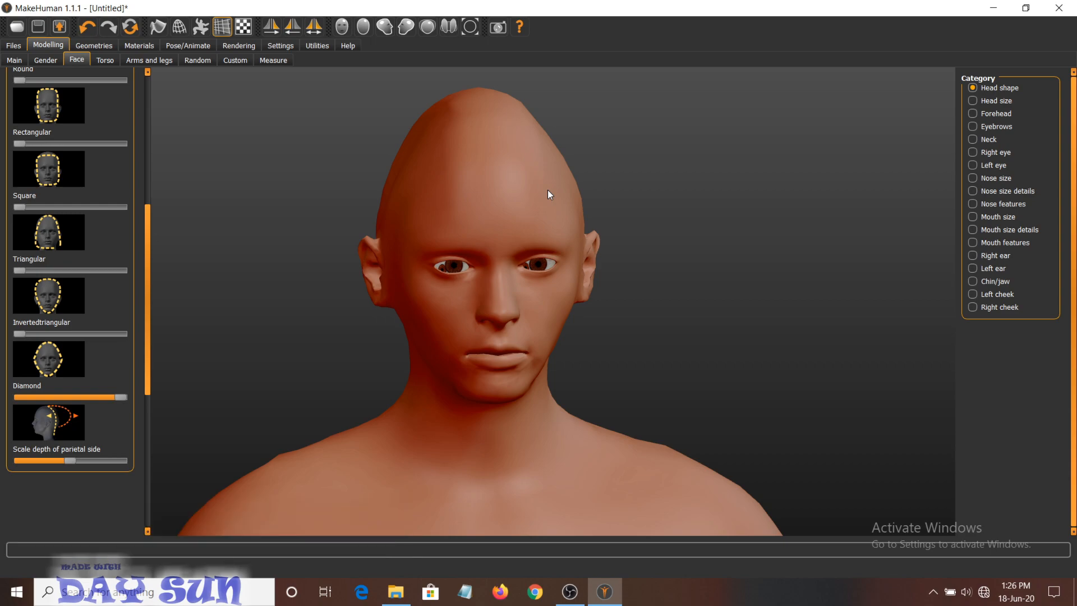
drag(120, 397, 2, 399)
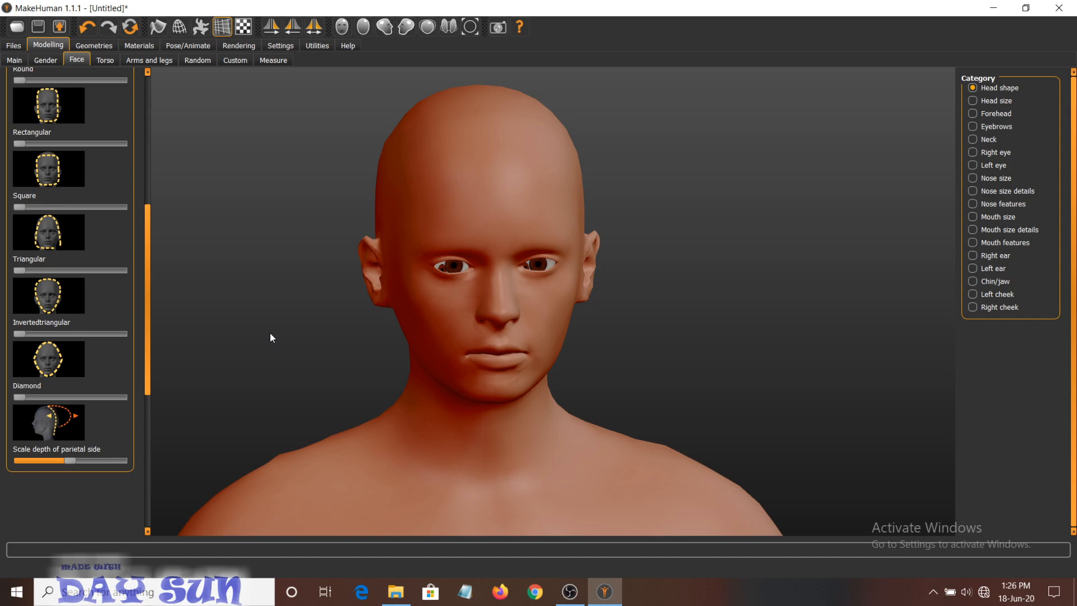
- View the head in profile, try the parietal side depth at its maximum and minimum, and set it slightly below the midpoint
key(Left)
key(Left)
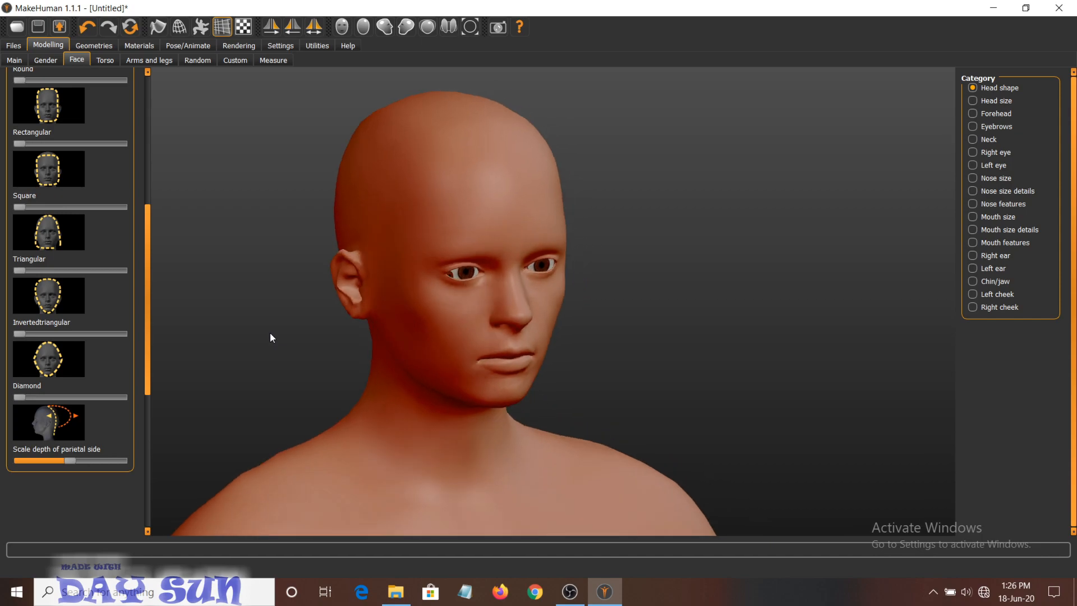
key(Left)
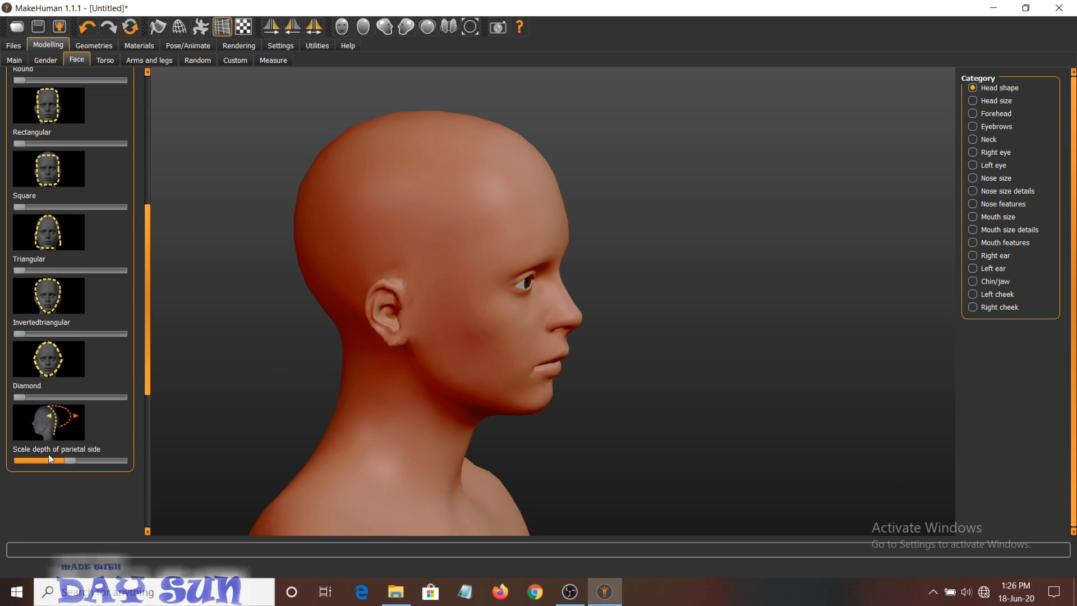
drag(69, 463, 138, 471)
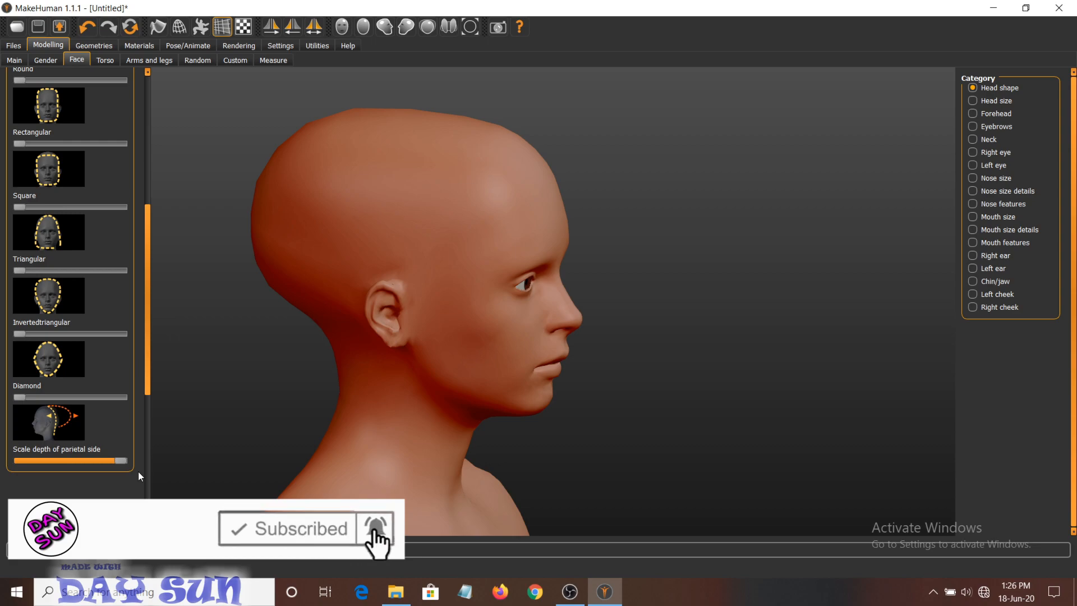
drag(122, 461, 8, 460)
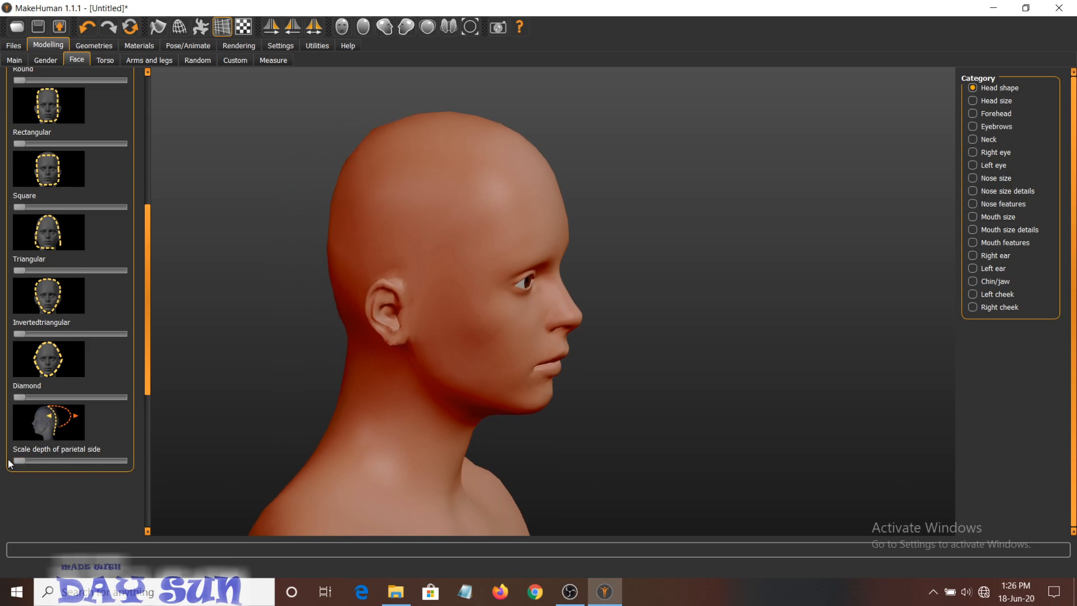
drag(8, 464, 68, 463)
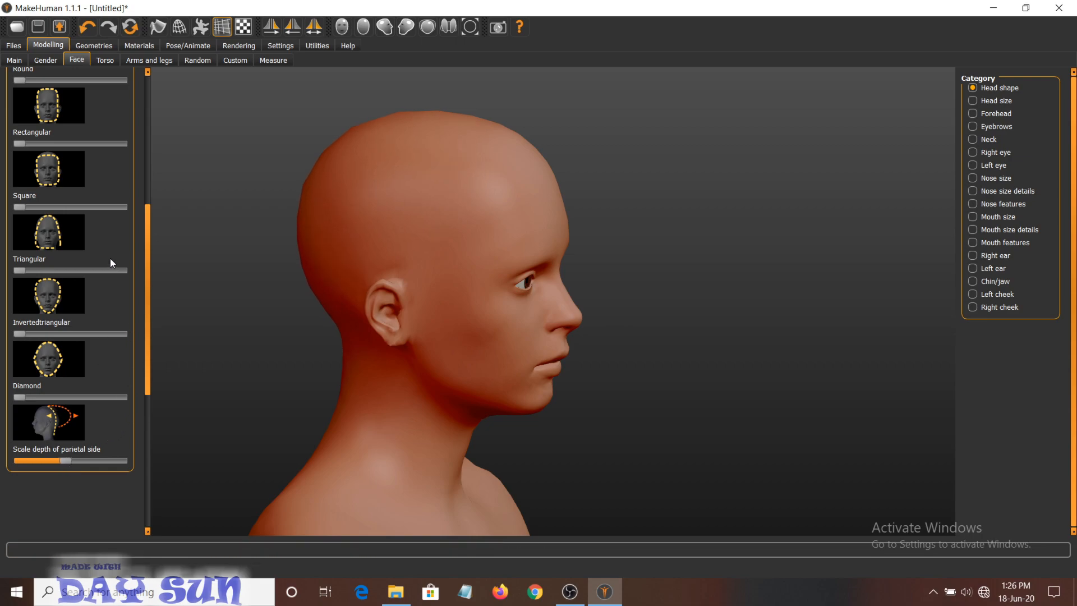
drag(151, 243, 152, 94)
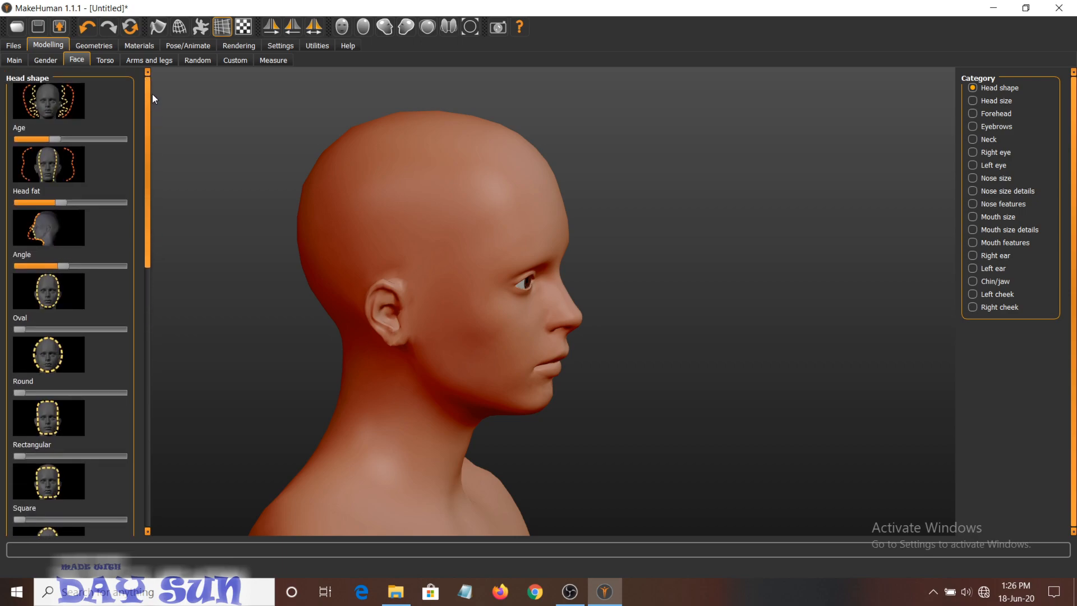
drag(446, 312, 395, 355)
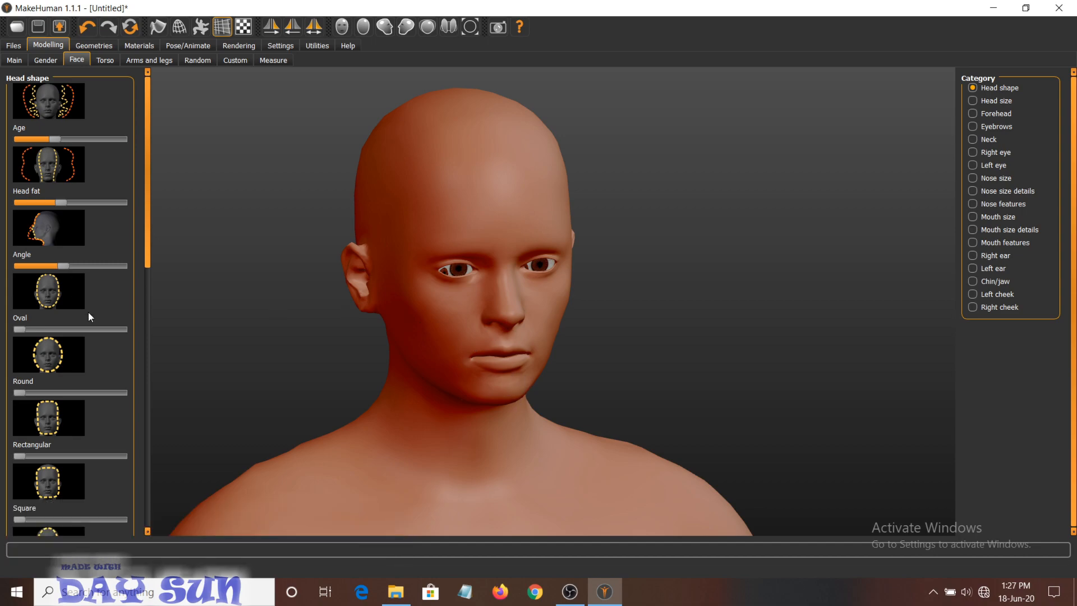
drag(149, 221, 143, 188)
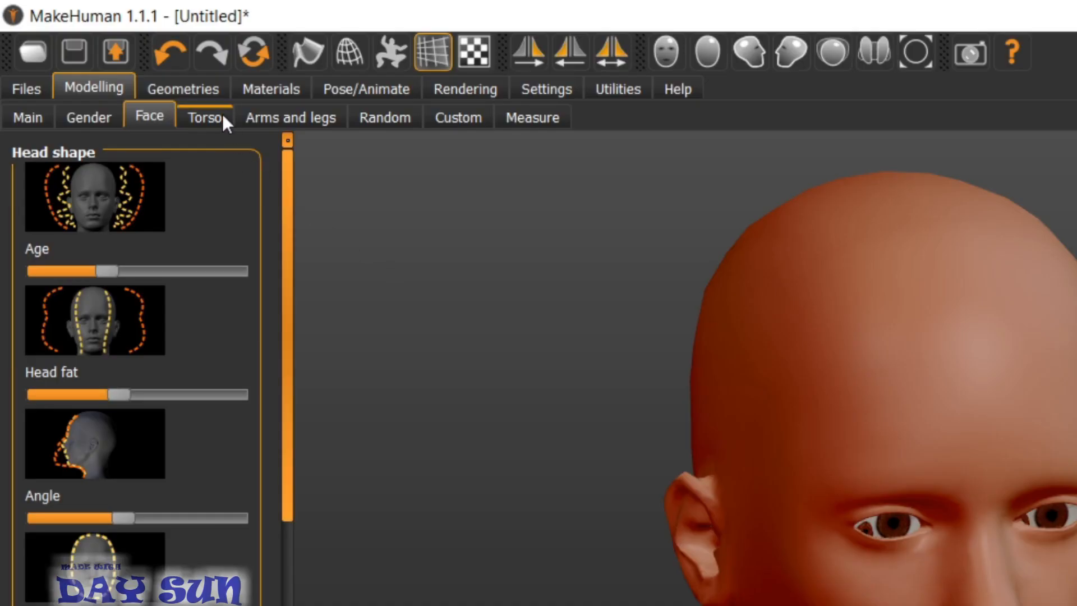
- In the Torso settings, try the depth scale at its maximum and set it slightly below the midpoint
click(108, 60)
scroll(578, 402, up, 3)
scroll(594, 374, down, 4)
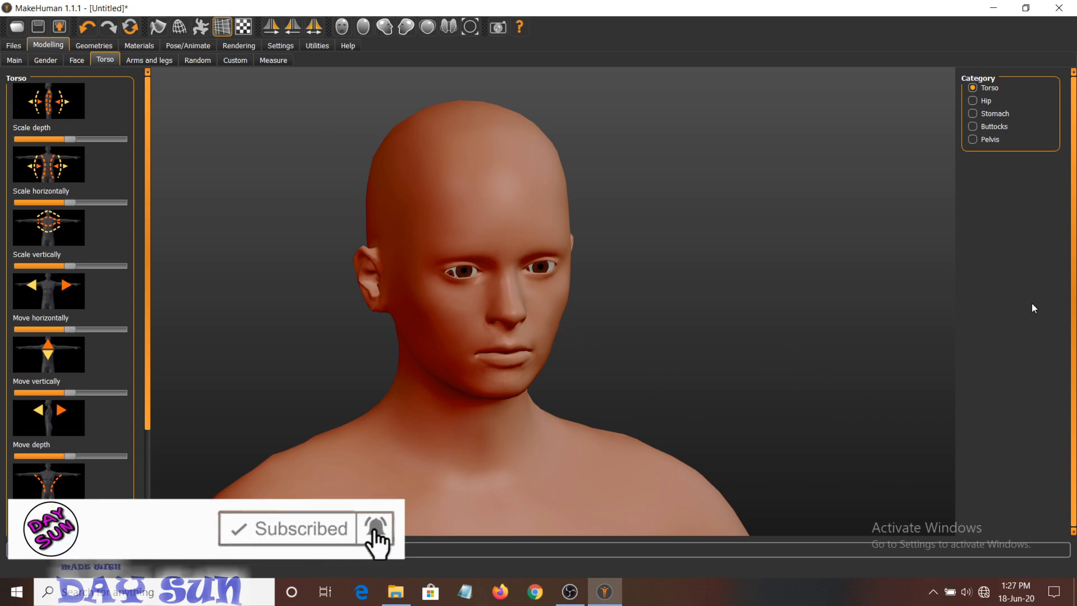
scroll(639, 392, down, 5)
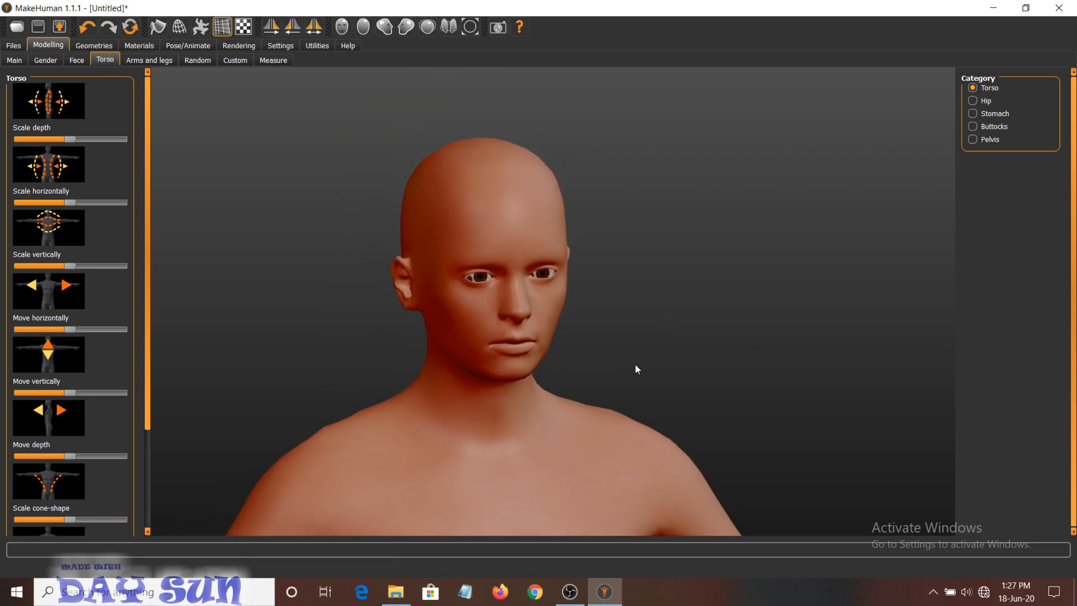
scroll(642, 345, down, 5)
scroll(572, 483, up, 3)
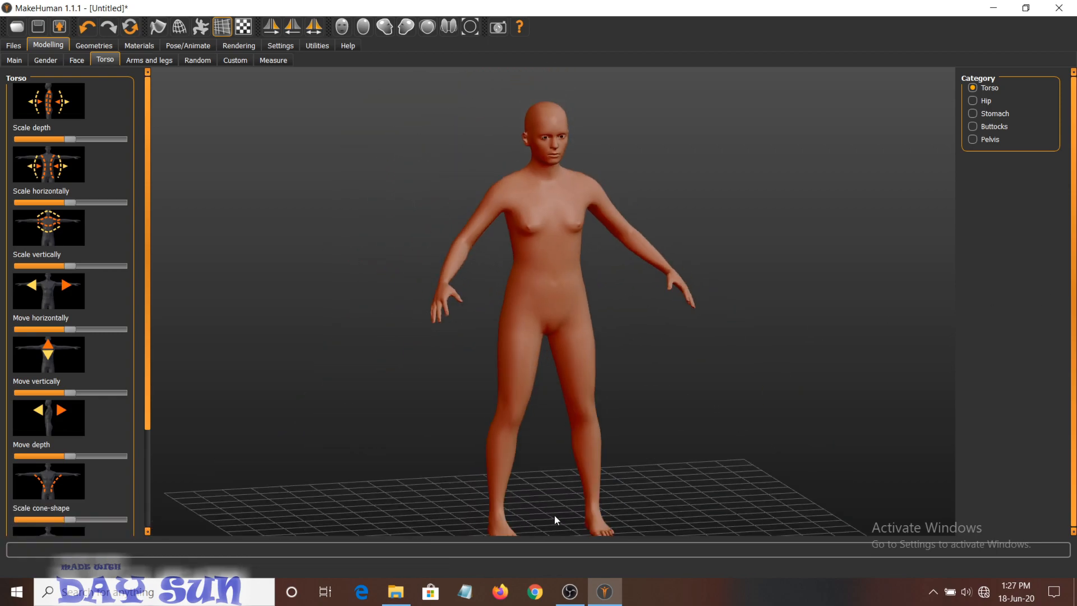
scroll(634, 382, up, 2)
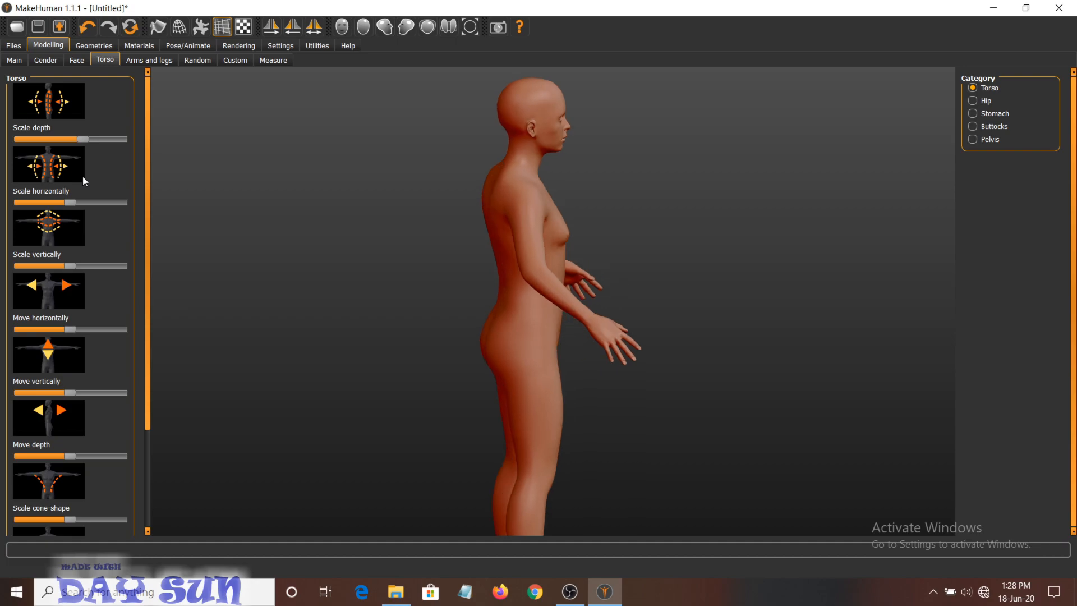
drag(80, 141, 206, 124)
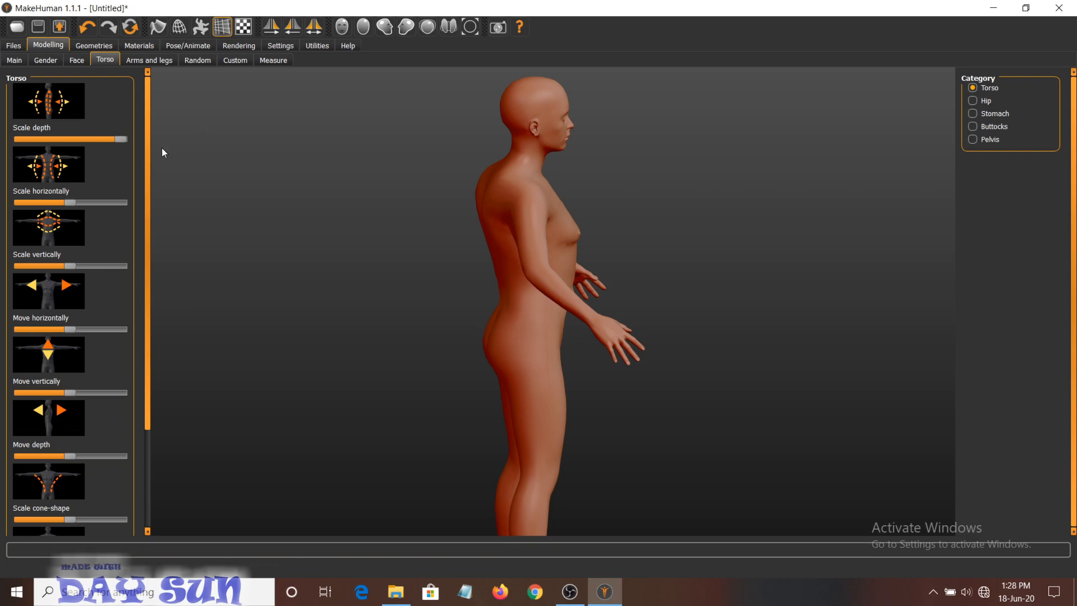
click(60, 139)
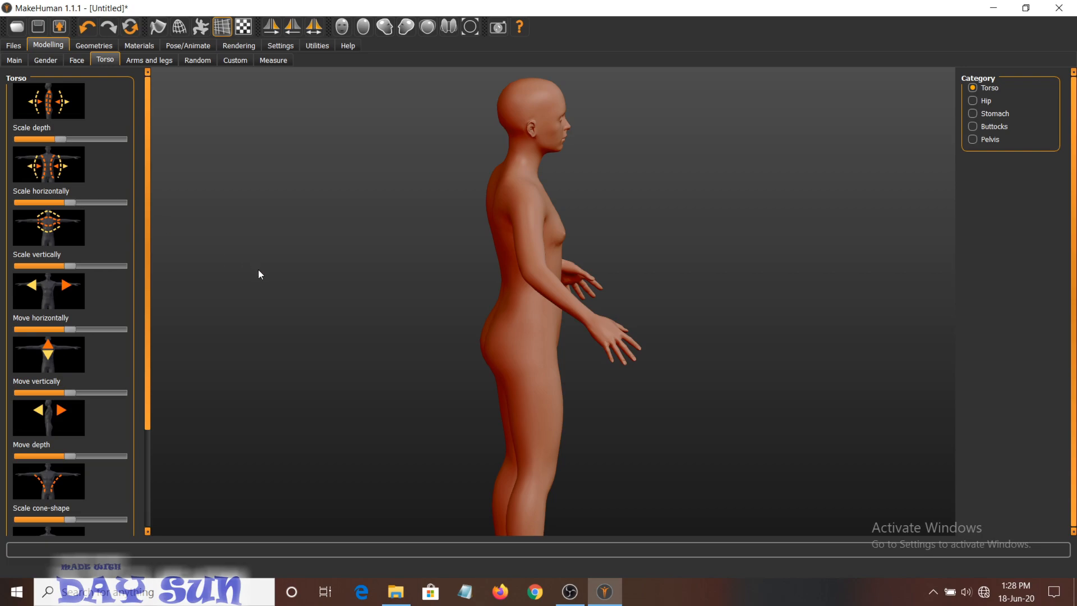
- Turn the model to face front, try the torso's horizontal scale at its minimum, and return it to about the midpoint
key(KP_6)
key(KP_6)
key(KP_6)
key(KP_6)
key(KP_6)
key(KP_6)
key(KP_6)
key(KP_6)
key(KP_6)
key(KP_6)
key(KP_6)
key(KP_6)
key(KP_6)
key(KP_6)
key(KP_6)
key(KP_6)
key(KP_6)
key(KP_6)
key(KP_6)
key(KP_6)
key(KP_6)
key(KP_6)
key(KP_6)
key(KP_6)
key(KP_6)
key(KP_6)
key(KP_6)
key(KP_6)
key(KP_6)
key(KP_6)
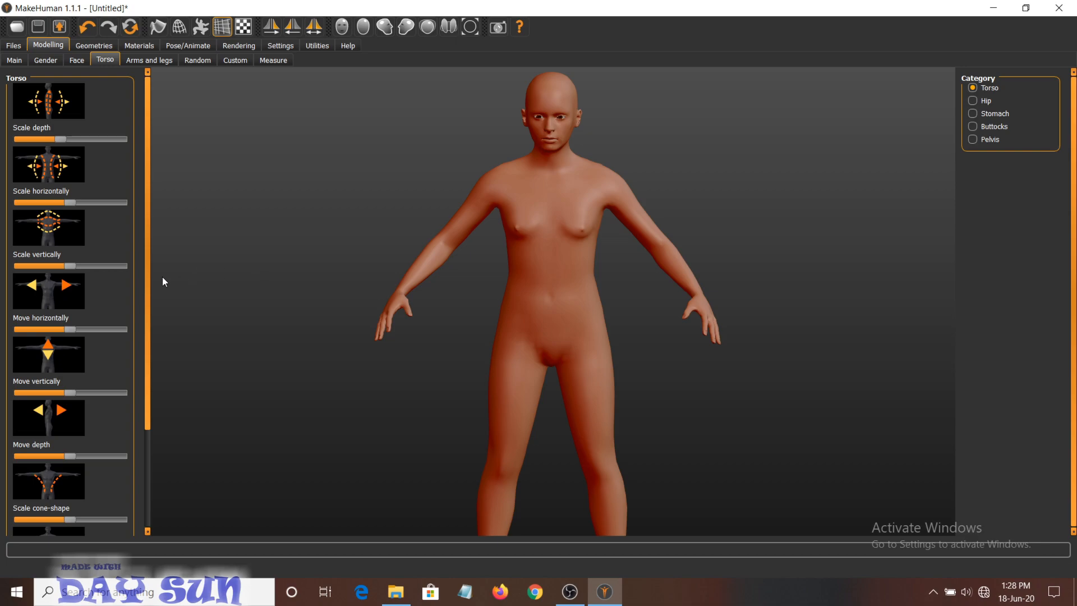
drag(68, 203, 1, 220)
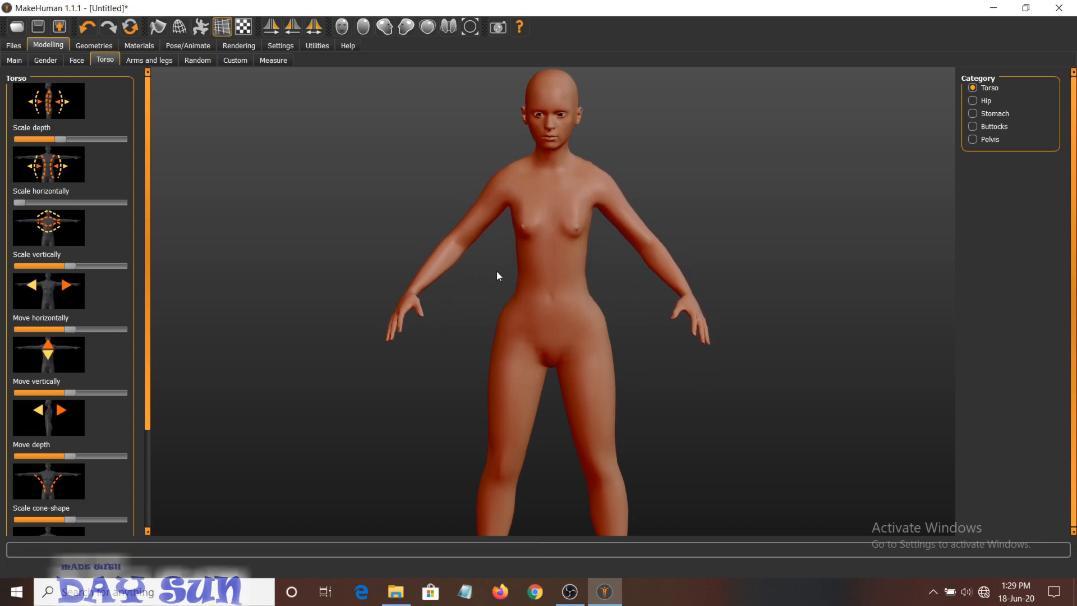
drag(497, 271, 505, 271)
click(57, 202)
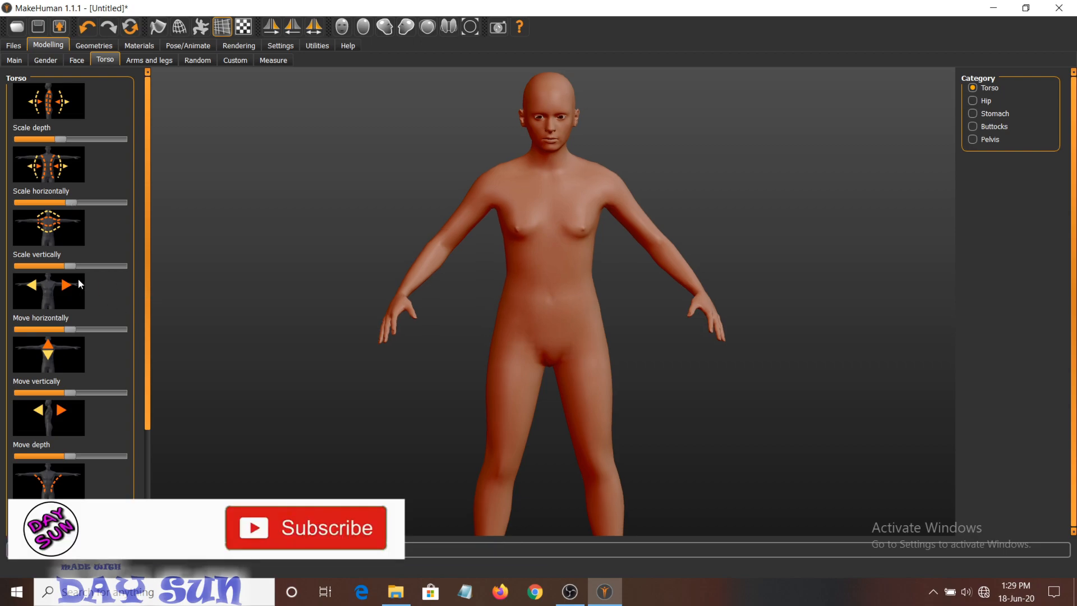
- Try the torso's vertical scale at its maximum, and set both the vertical scale and the horizontal position slightly below the midpoint
drag(69, 266, 149, 287)
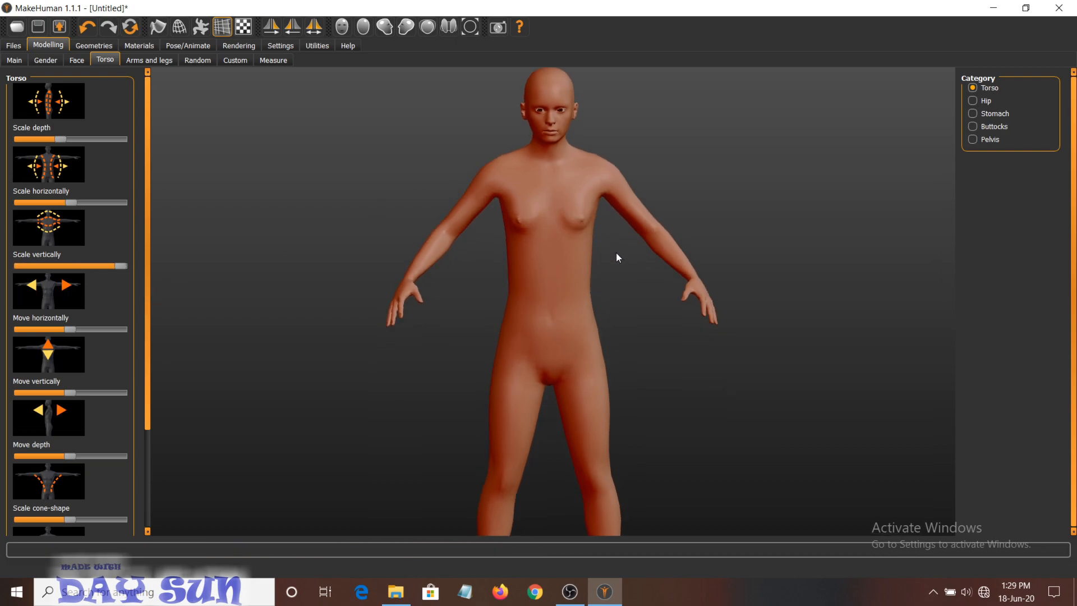
scroll(631, 270, up, 3)
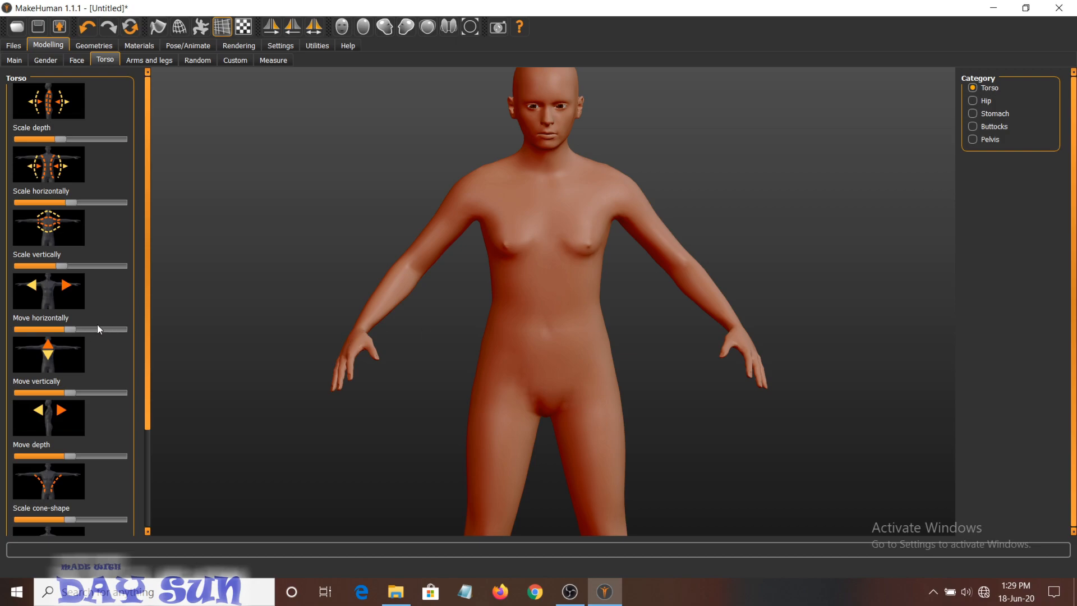
drag(69, 328, 60, 410)
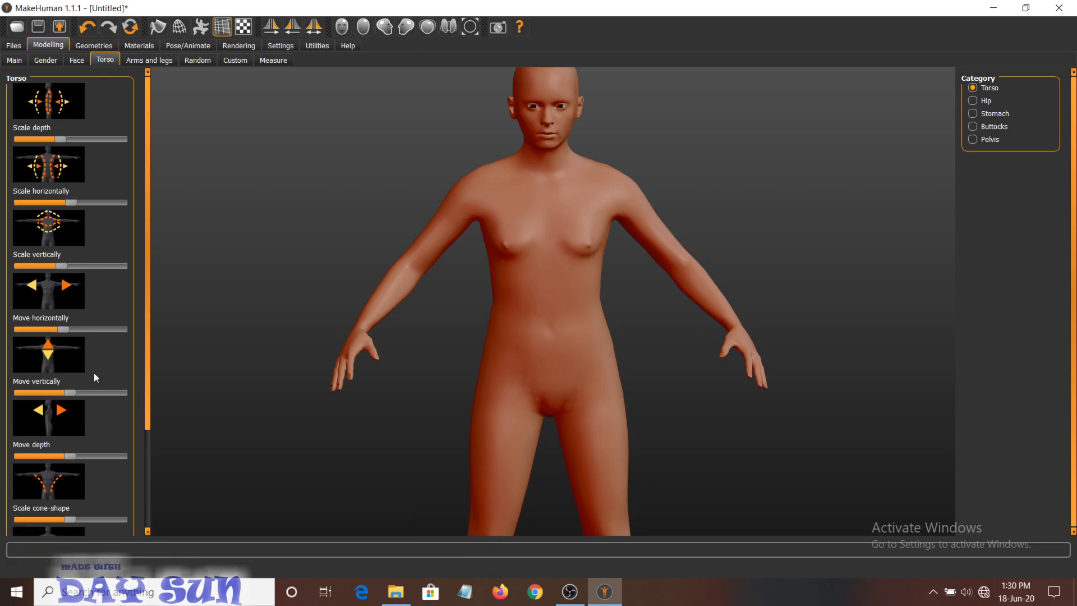
- Set the torso's vertical position slightly below the midpoint
drag(68, 394, 66, 439)
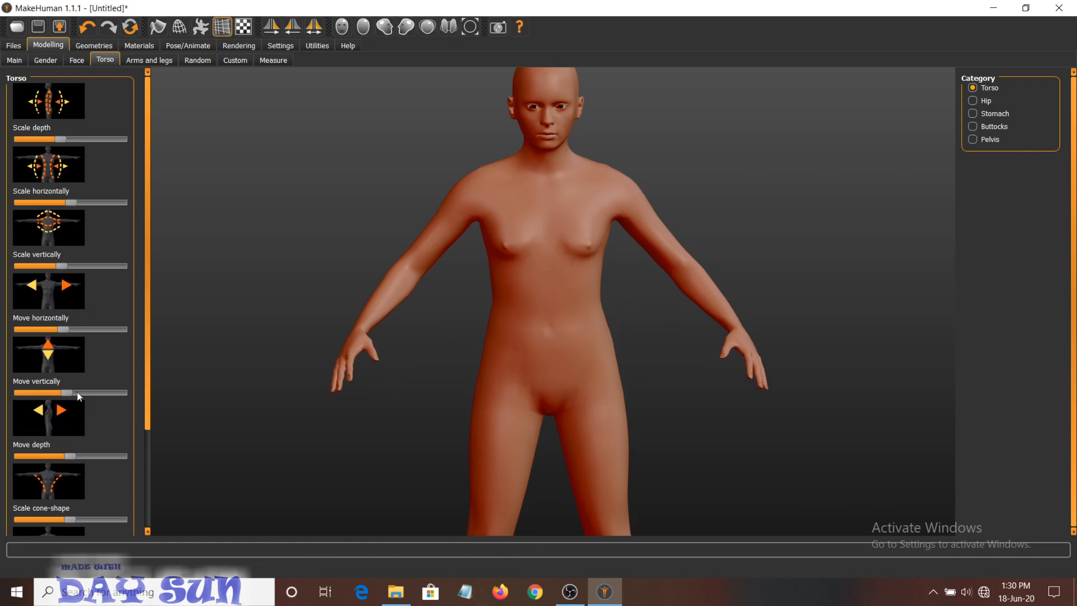
drag(61, 395, 57, 435)
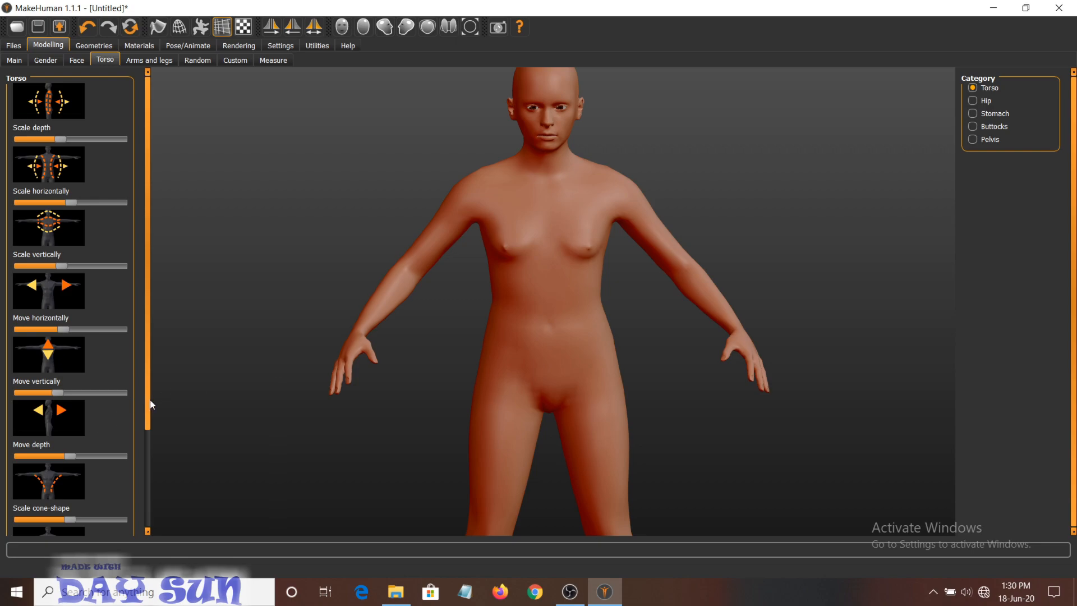
- Turn the model to profile and set the torso's depth position slightly below the midpoint
scroll(149, 422, down, 1)
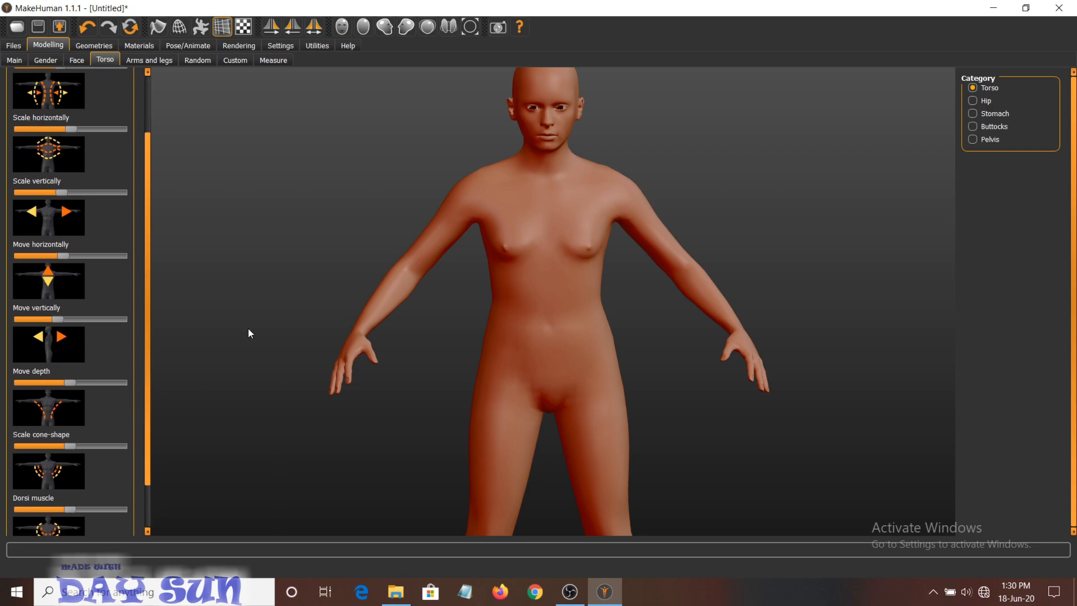
key(6)
key(6)
key(6)
key(6)
key(6)
key(6)
key(6)
key(6)
key(6)
key(6)
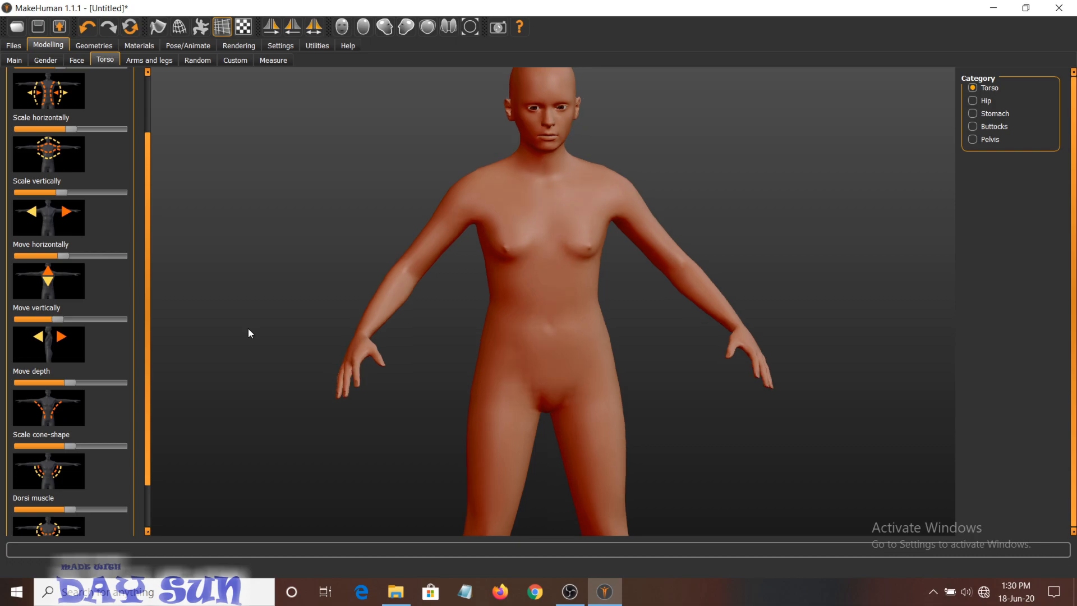
key(6)
key(6)
key(6)
key(6)
key(6)
key(6)
key(6)
key(6)
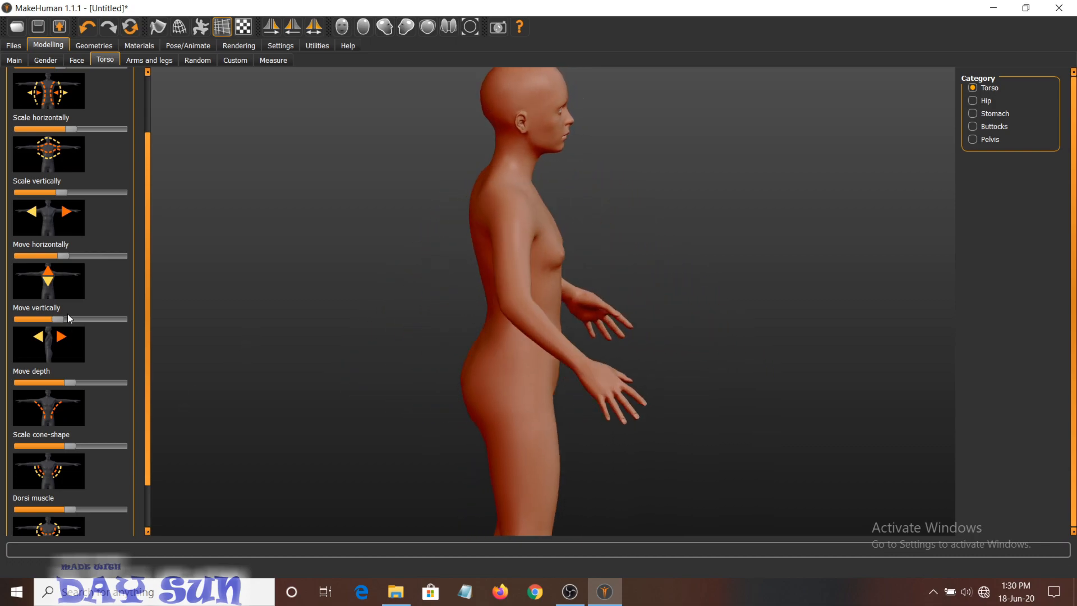
click(72, 382)
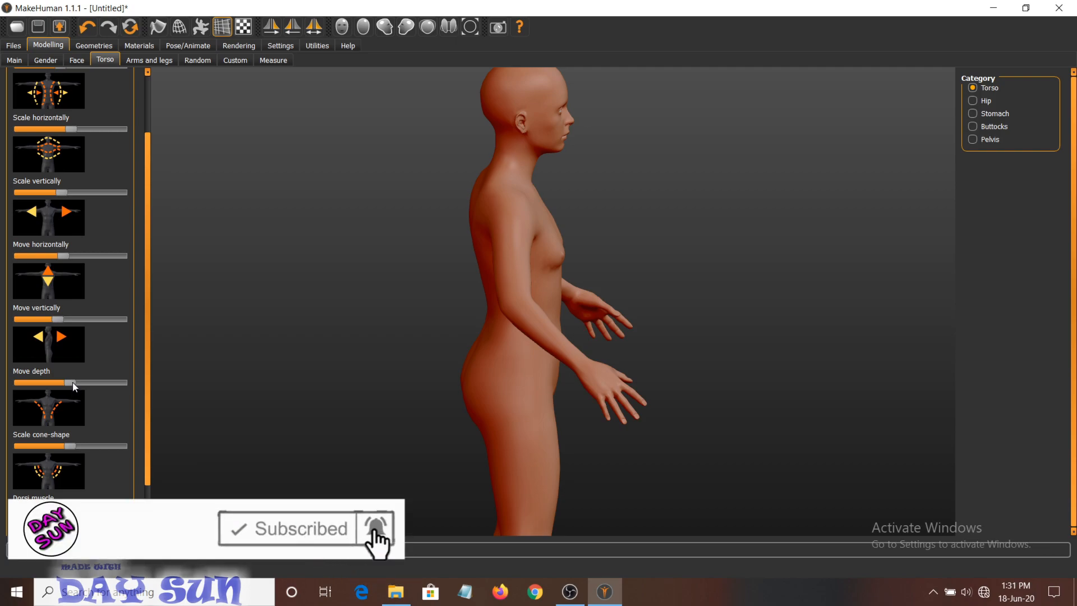
drag(73, 384, 58, 436)
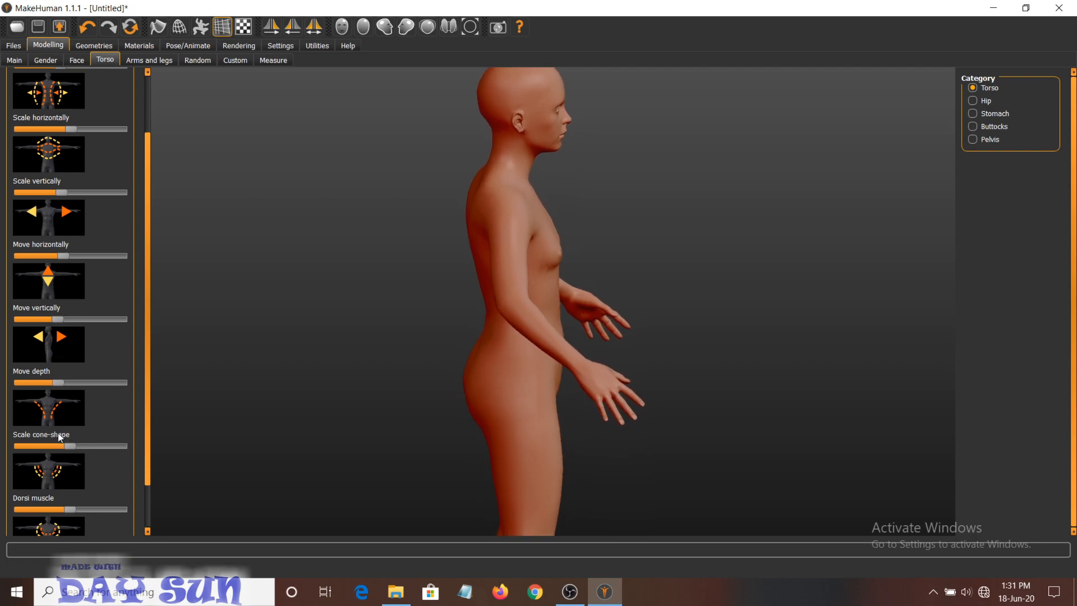
- Face the model forward and set the torso's cone-shape scale to about a third of its range
scroll(76, 412, down, 2)
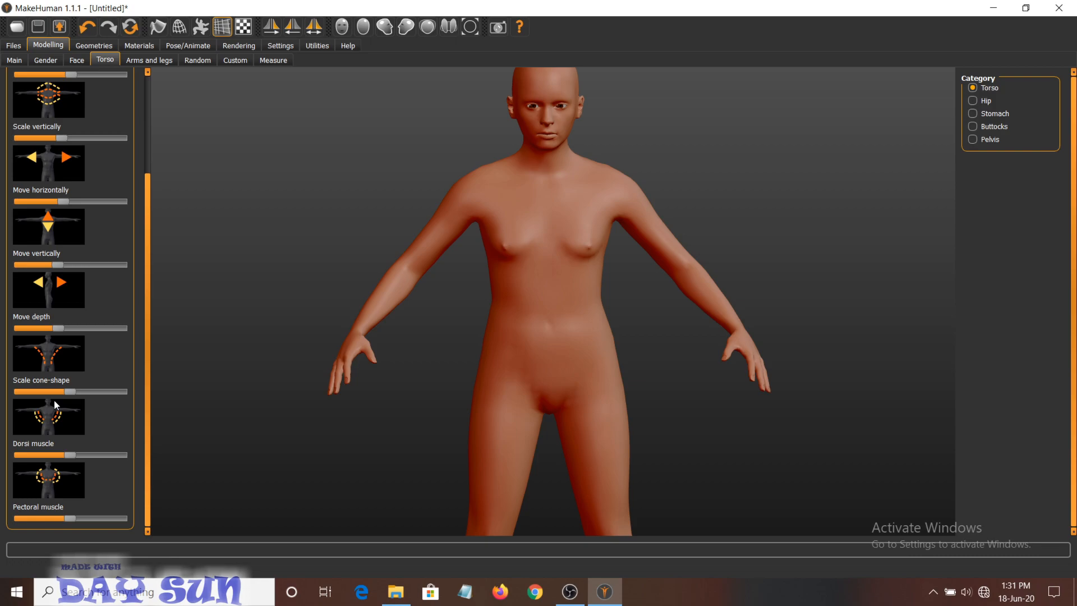
drag(74, 392, 98, 391)
key(Left)
key(Left)
key(Left)
key(Left)
key(Right)
key(Left)
key(Left)
key(Left)
key(Left)
key(Left)
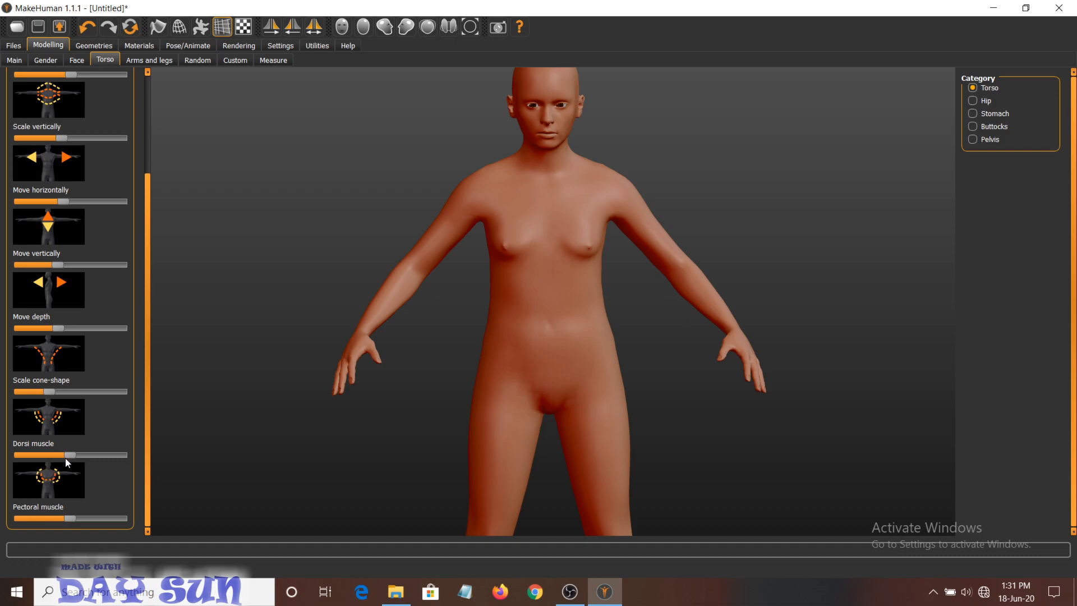
- Set the torso's dorsi muscle to slightly over a third of its range and lower the pectoral muscle below the midpoint
mouse_move(75, 455)
mouse_down()
mouse_move(107, 461)
mouse_move(53, 462)
mouse_move(68, 472)
mouse_up()
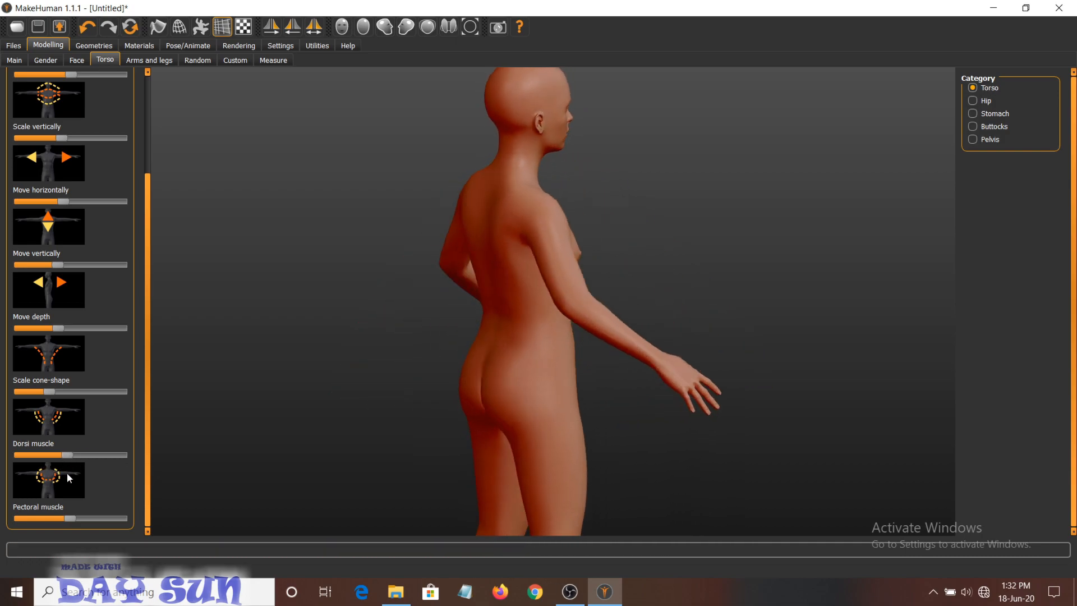
drag(72, 454, 51, 499)
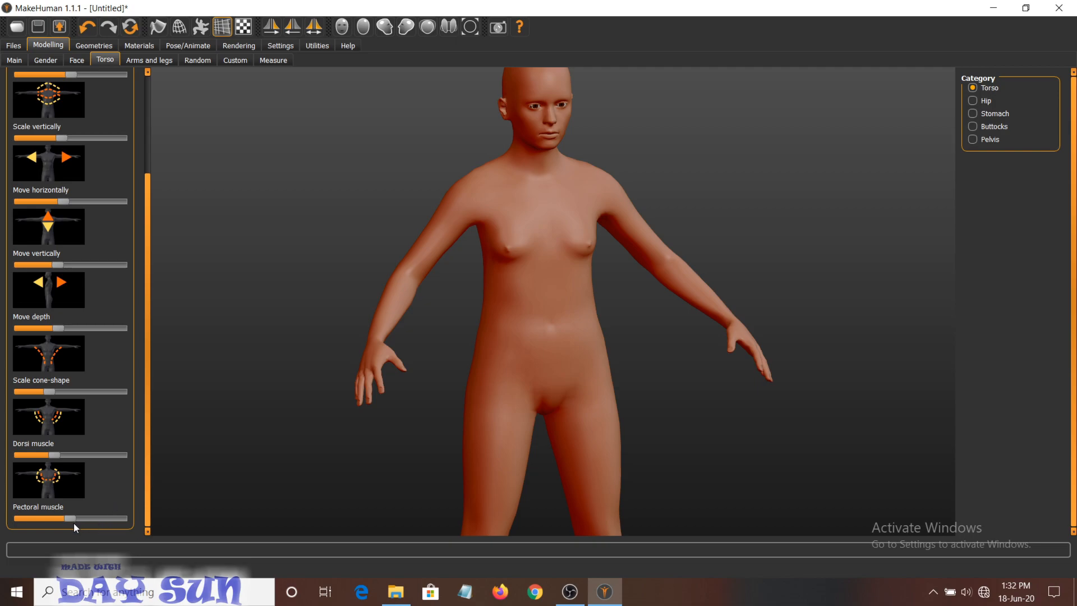
drag(73, 517, 44, 529)
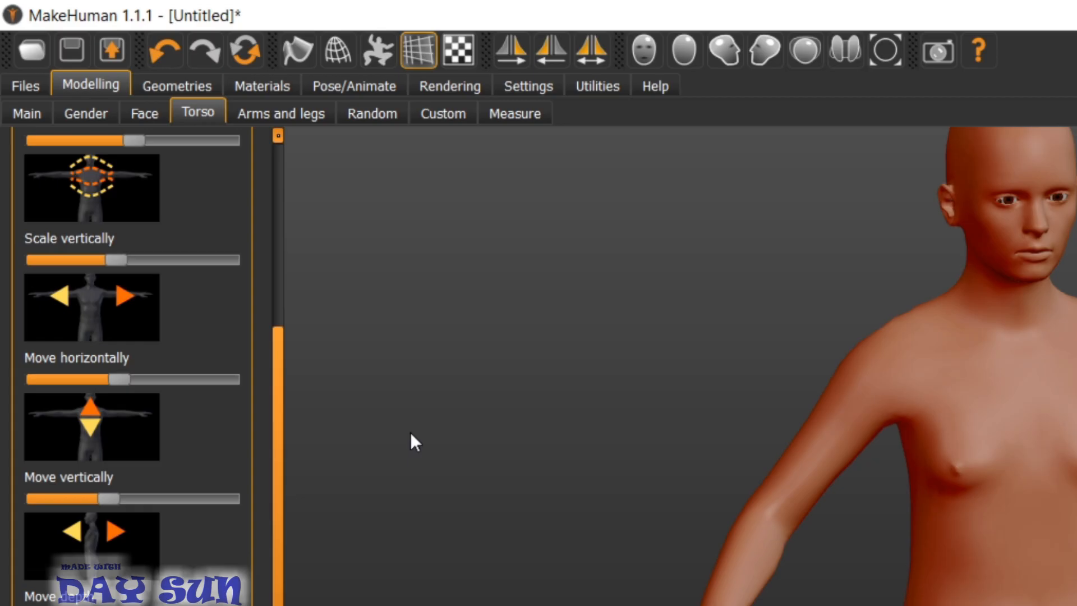
- In the right hand settings, set the fingers distance to about a third of its range and the fingers diameter slightly below the midpoint
click(311, 120)
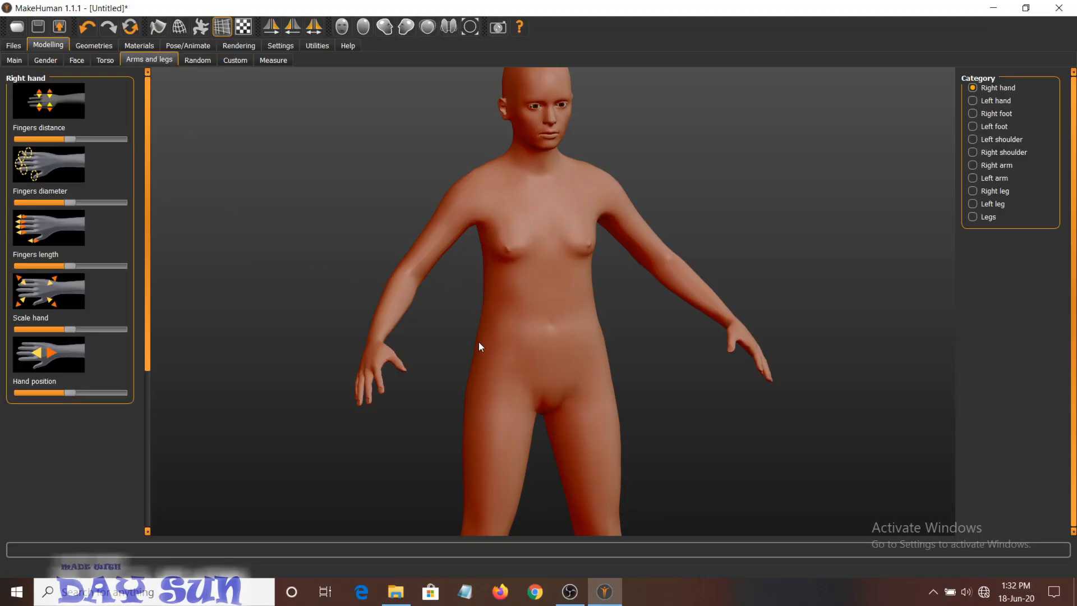
drag(439, 345, 472, 325)
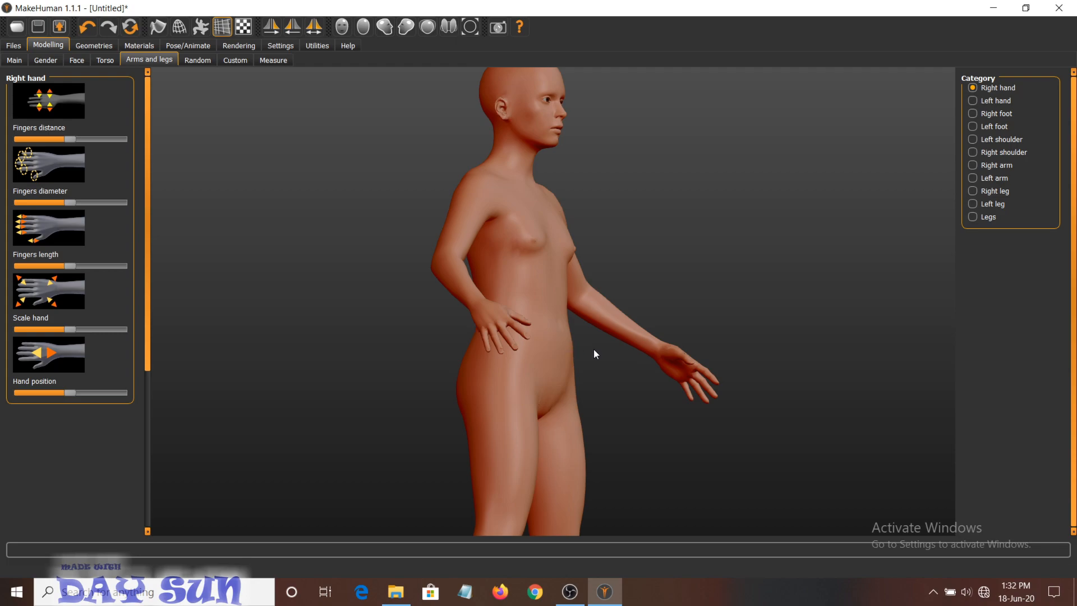
scroll(595, 354, up, 5)
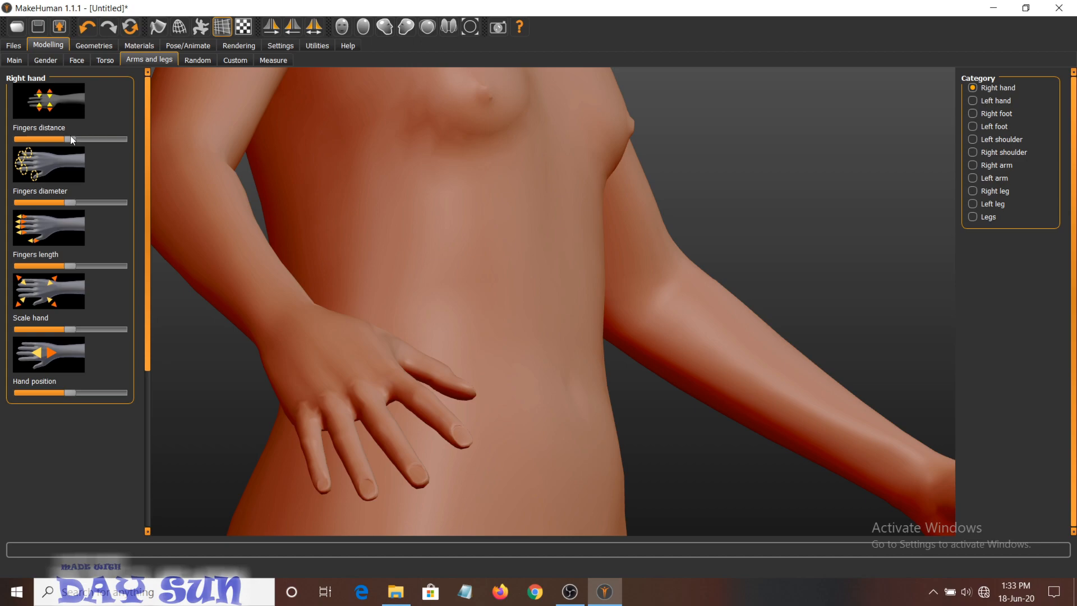
drag(72, 139, 49, 191)
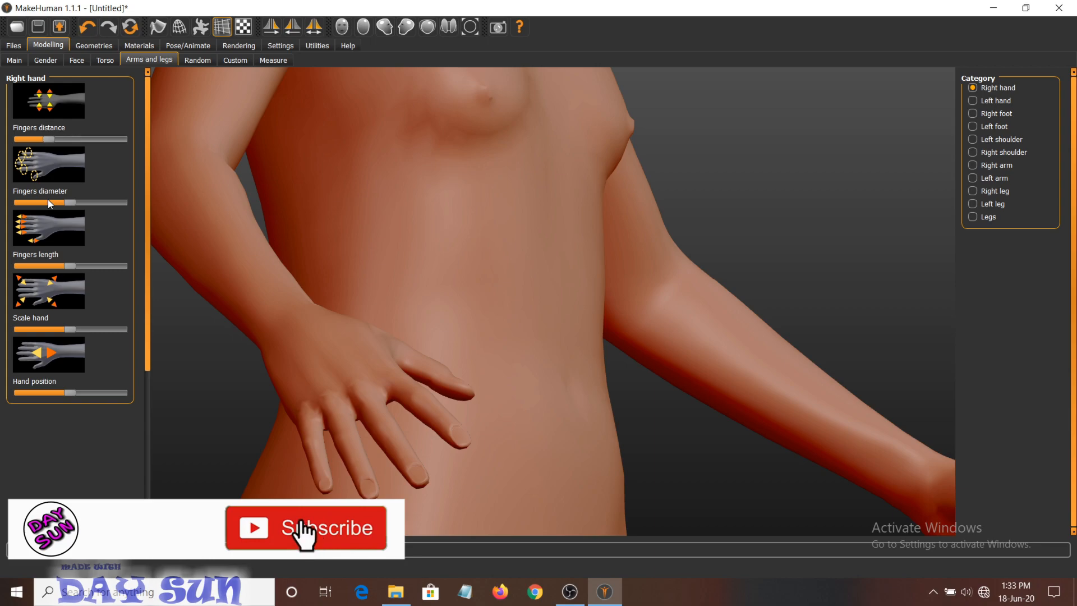
drag(71, 202, 54, 243)
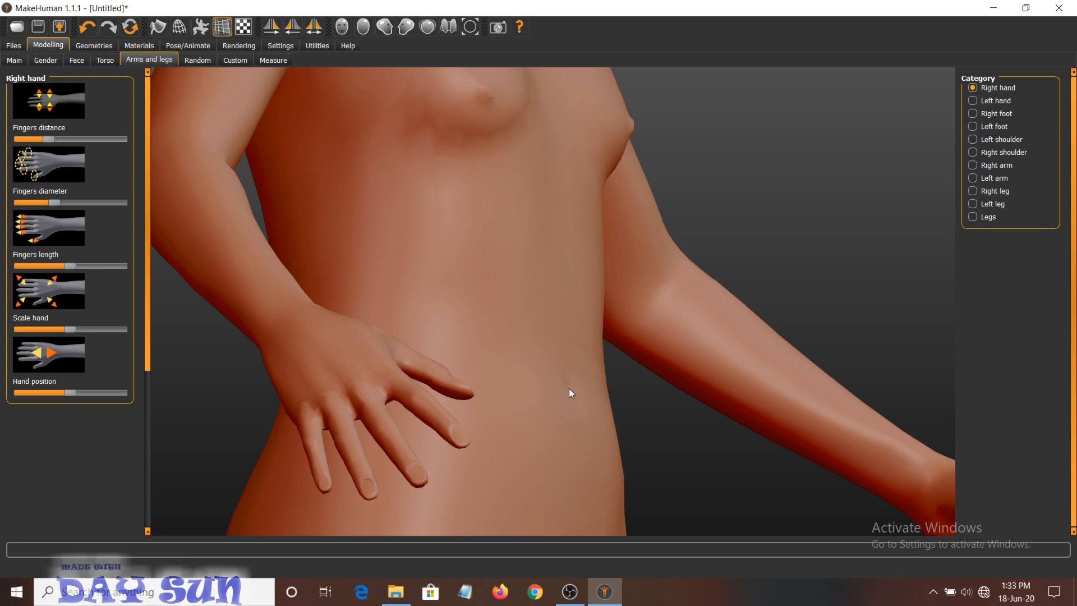
- Bring the right hand into close view and set its fingers length slightly below the midpoint
drag(705, 422, 908, 492)
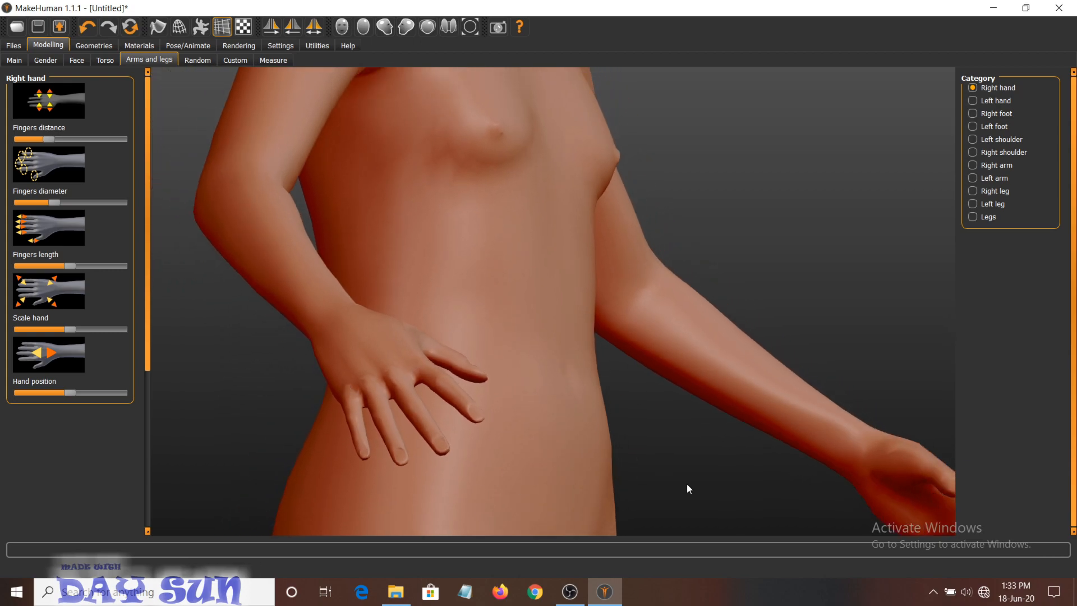
drag(435, 425, 600, 348)
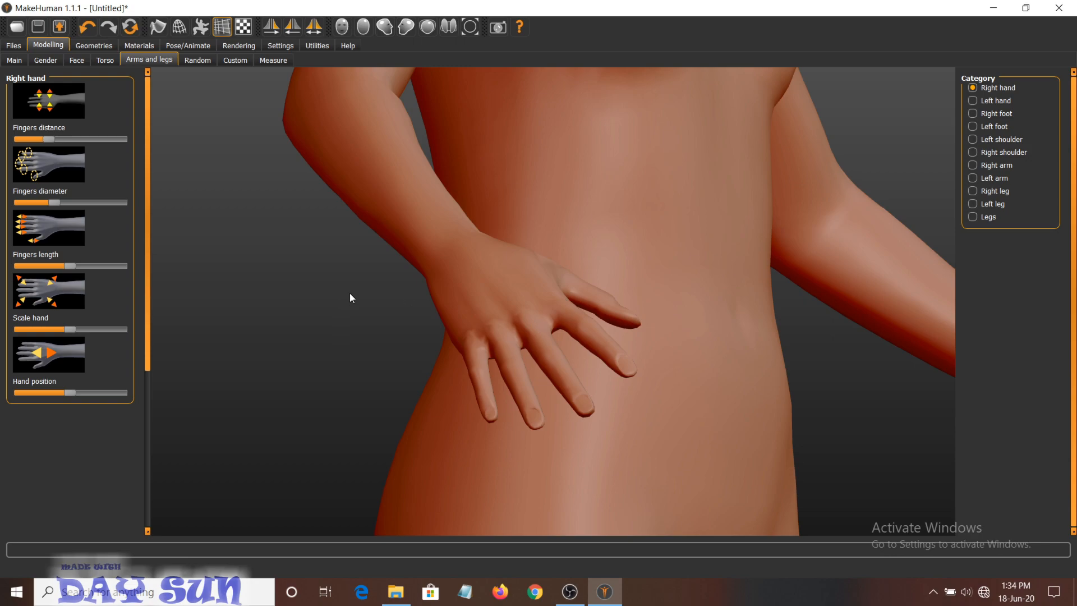
click(53, 207)
drag(71, 266, 57, 291)
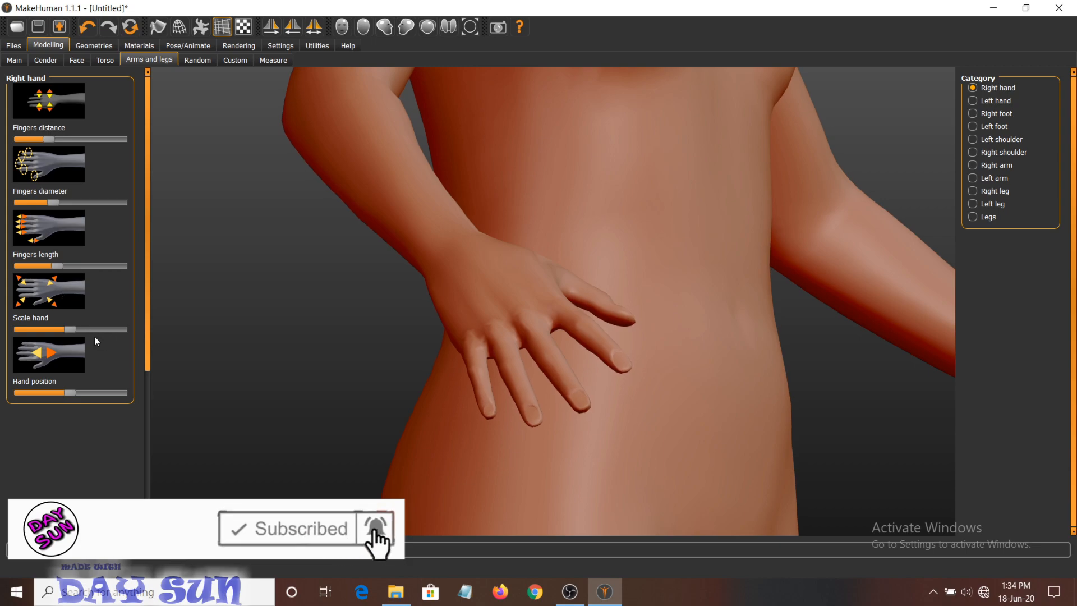
- Set the right hand's scale and hand position slightly below their midpoints
drag(78, 332, 54, 343)
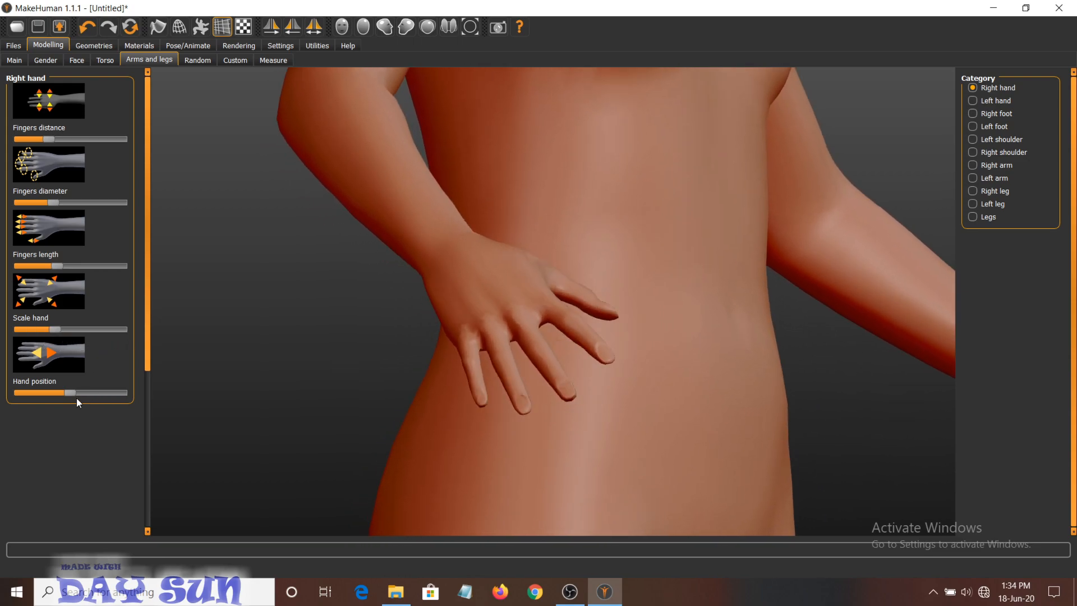
drag(75, 395, 66, 423)
scroll(636, 323, up, 5)
scroll(611, 317, down, 3)
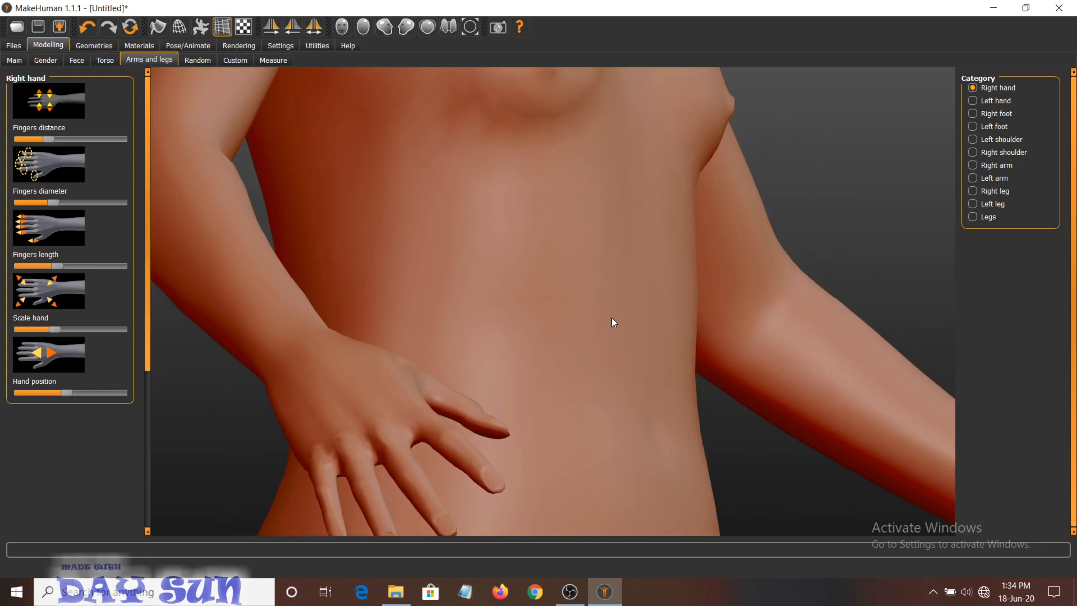
scroll(606, 306, down, 5)
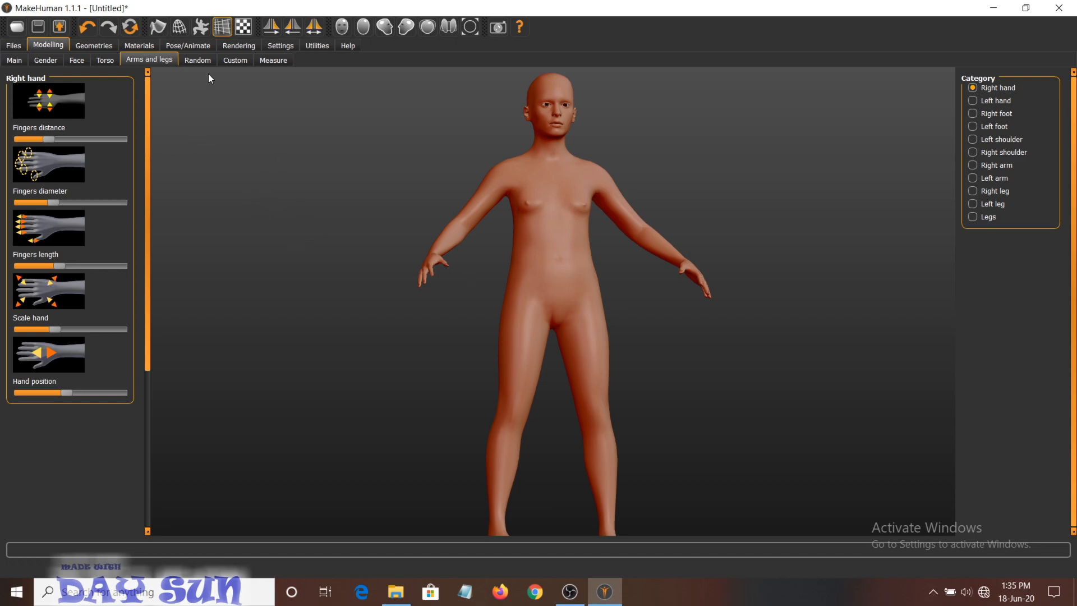
- Look through the randomize settings, custom targets and body measurement settings
click(197, 60)
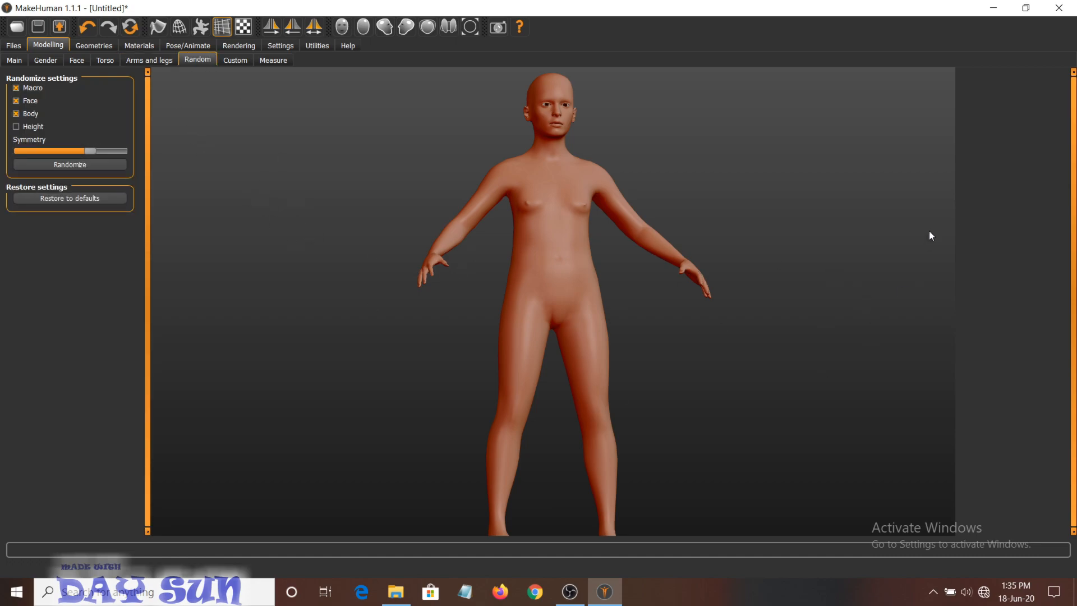
click(244, 62)
click(280, 60)
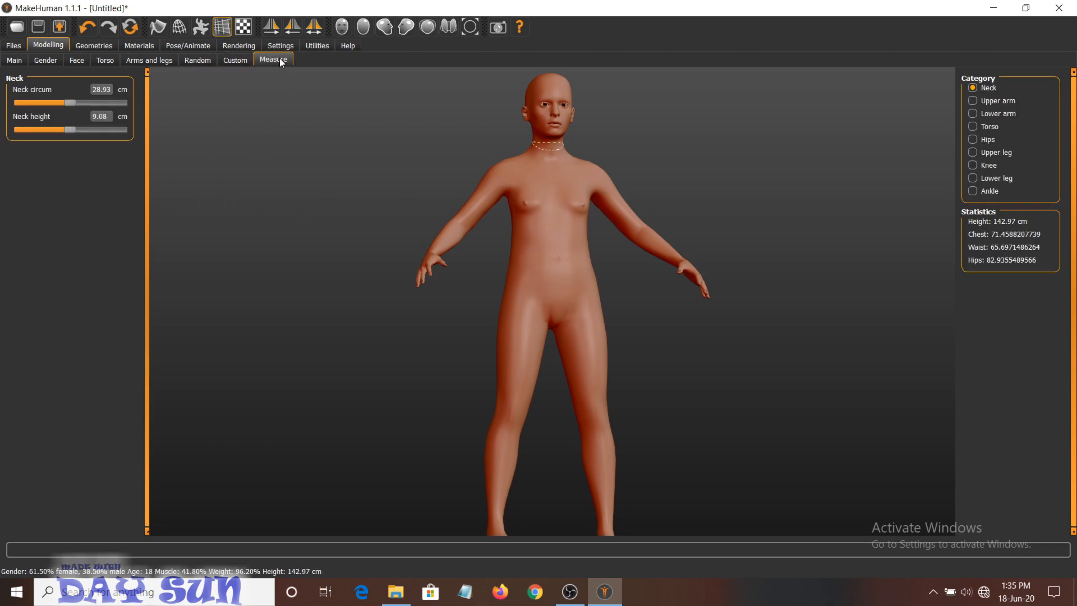
scroll(279, 59, up, 1)
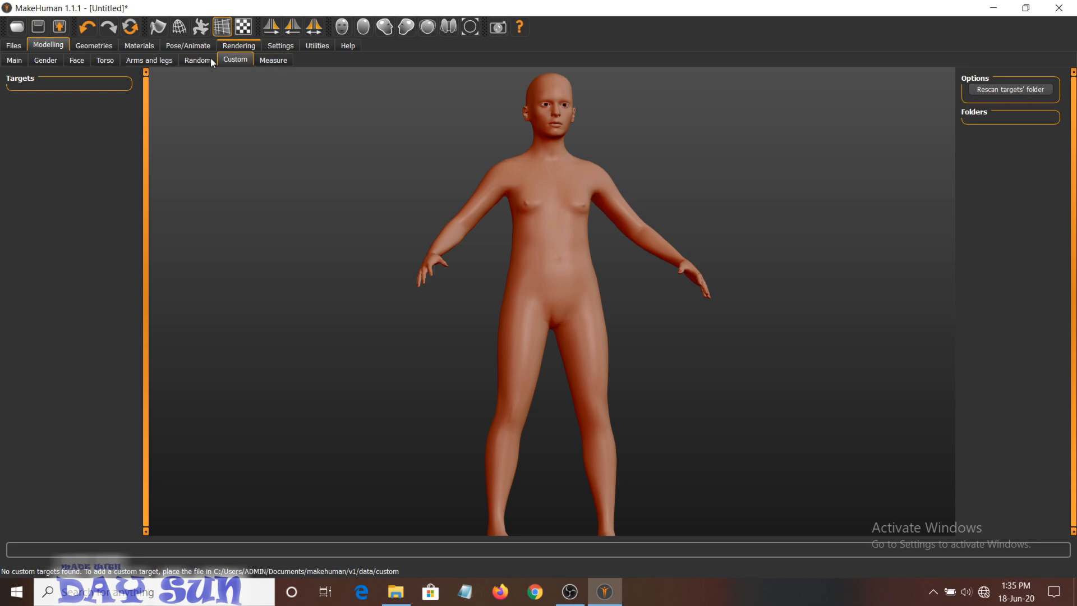
- In the Measure settings, set the neck circumference to about 28.4 cm and the neck height to about 8.76 cm
click(275, 60)
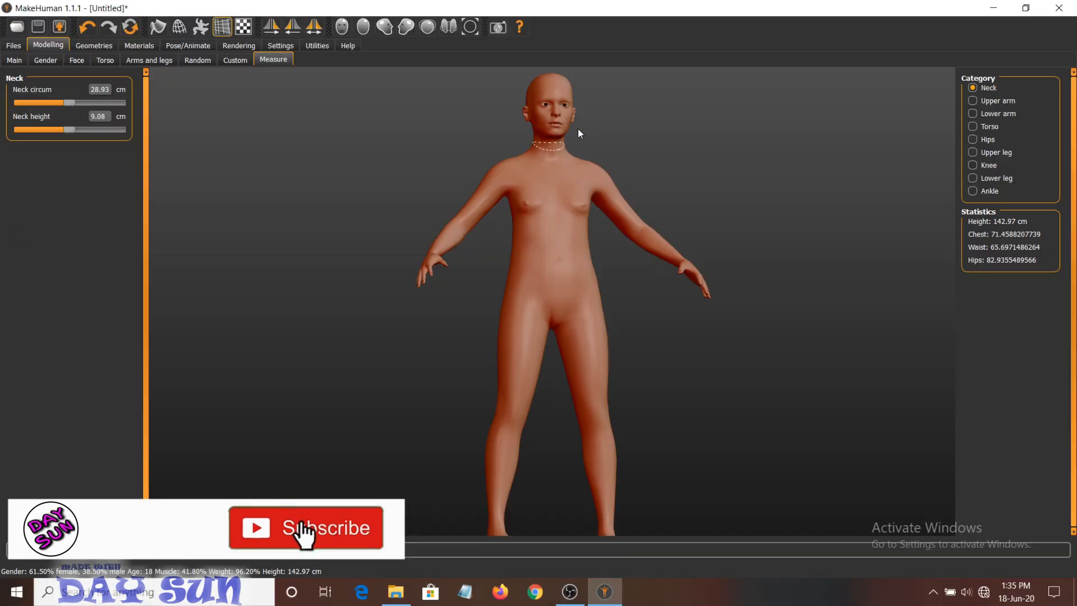
scroll(605, 128, down, 4)
scroll(573, 167, up, 2)
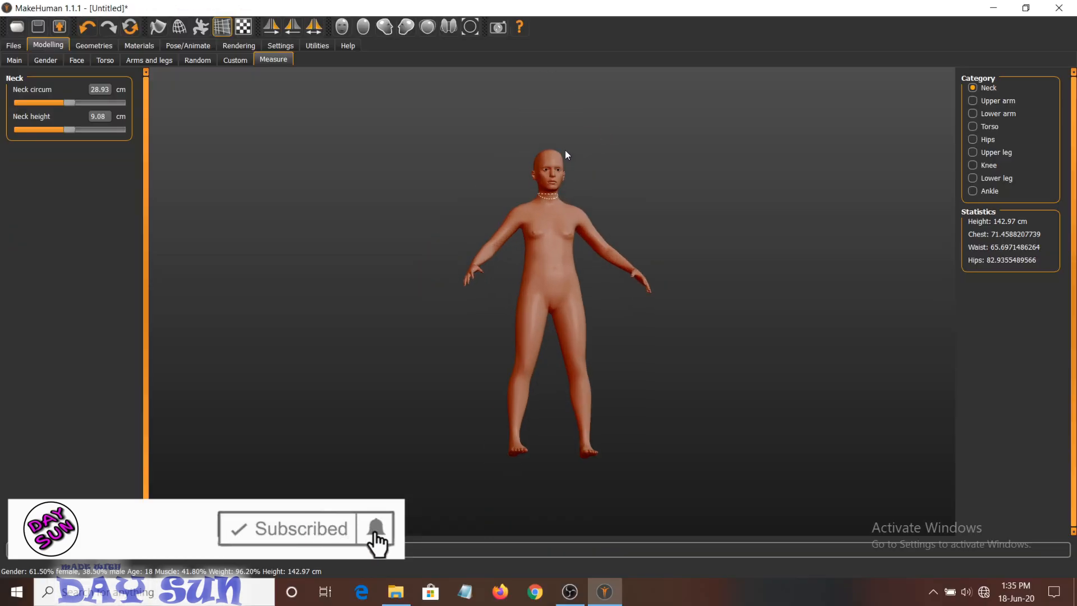
scroll(569, 158, up, 7)
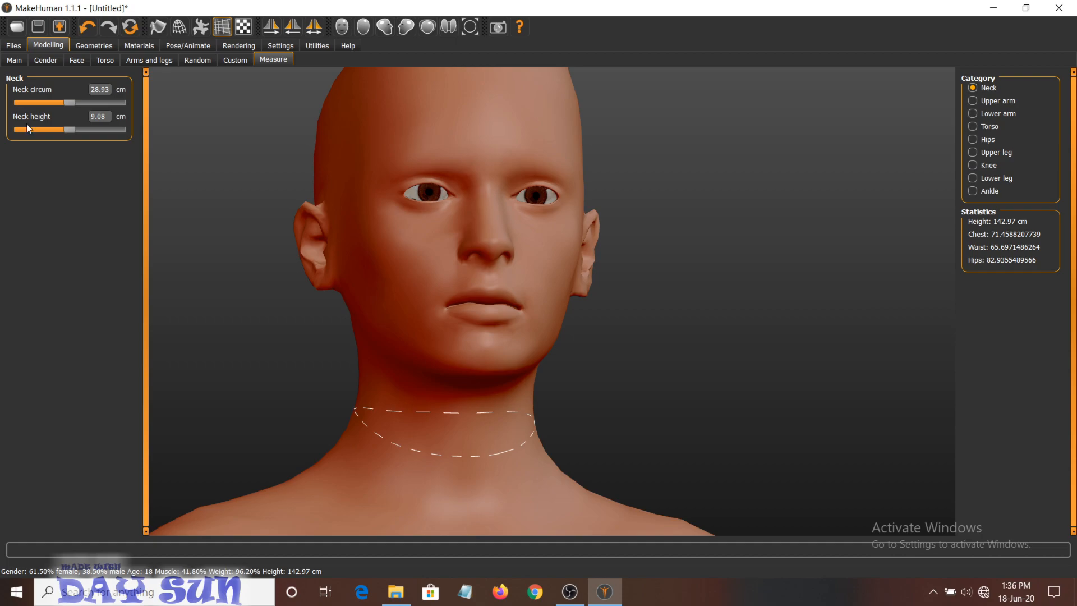
drag(69, 99, 58, 130)
drag(65, 104, 60, 111)
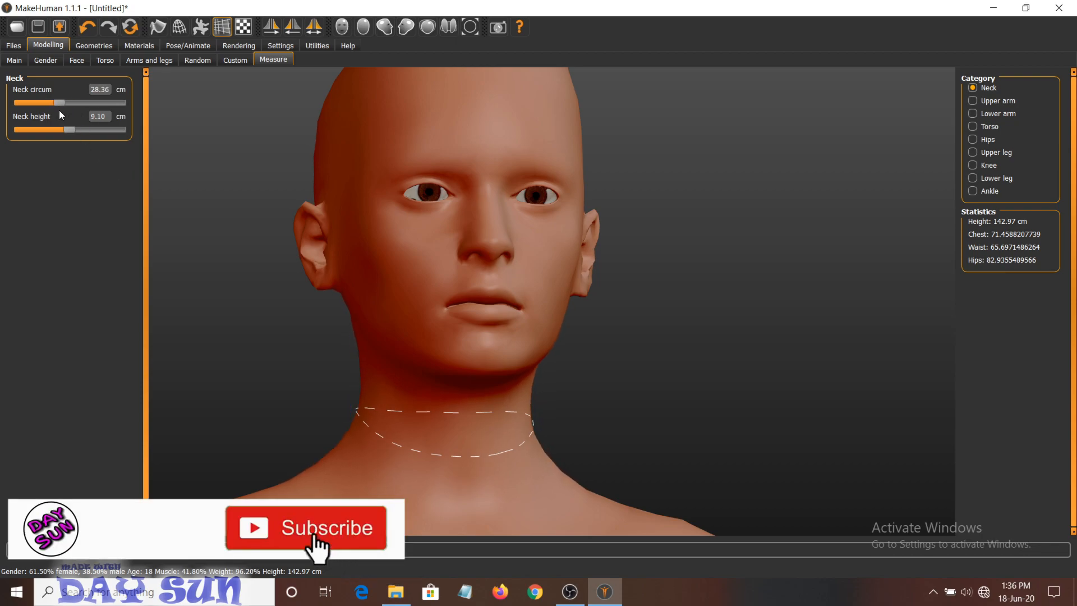
drag(70, 129, 63, 208)
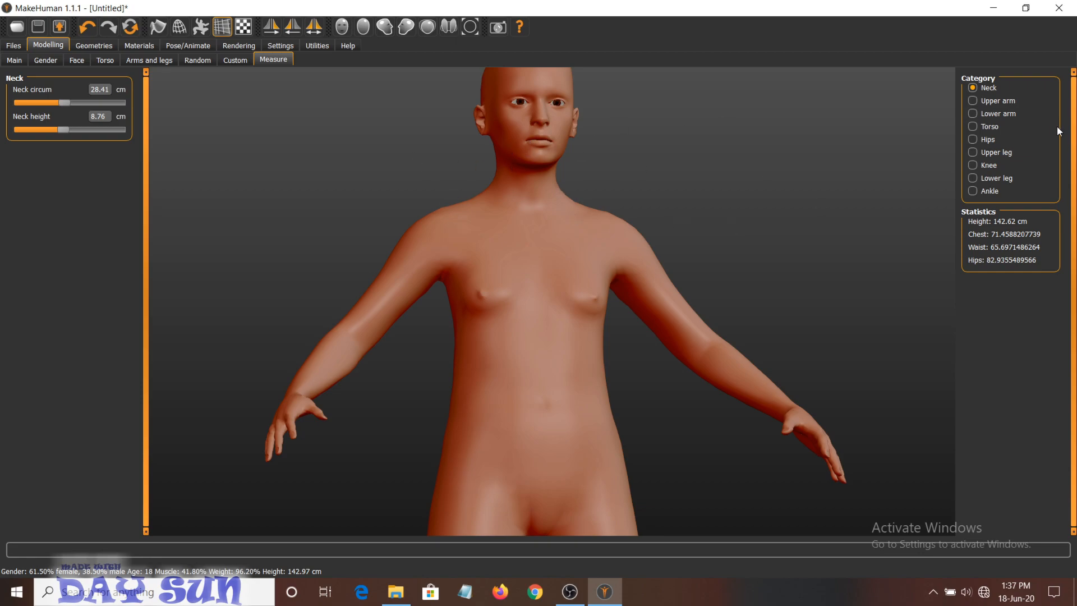
- Set the upper arm circumference to about 21.73 cm and the upper arm length to about 21.78 cm
click(972, 101)
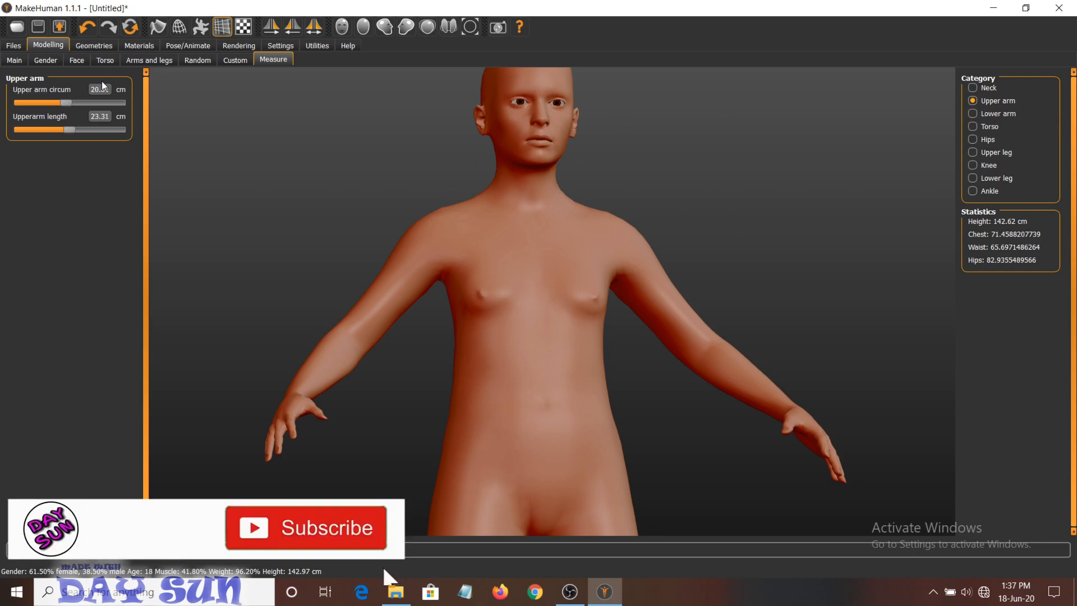
mouse_move(72, 102)
mouse_down()
mouse_move(96, 103)
mouse_move(63, 109)
mouse_move(127, 113)
mouse_move(75, 120)
mouse_up()
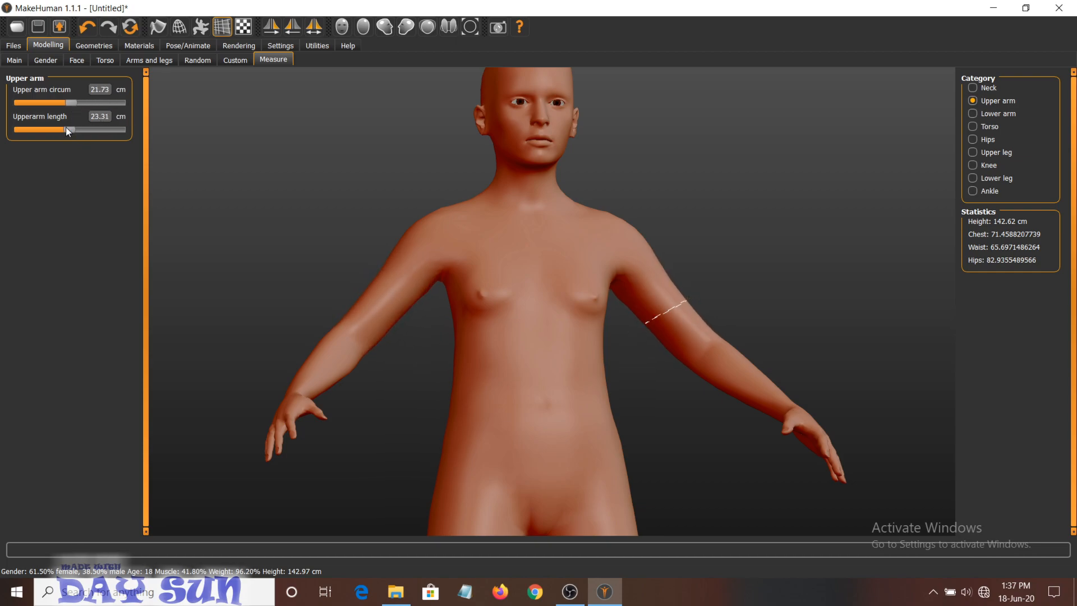
mouse_move(68, 130)
mouse_down()
mouse_move(90, 129)
mouse_move(60, 133)
mouse_move(110, 146)
mouse_move(65, 146)
mouse_up()
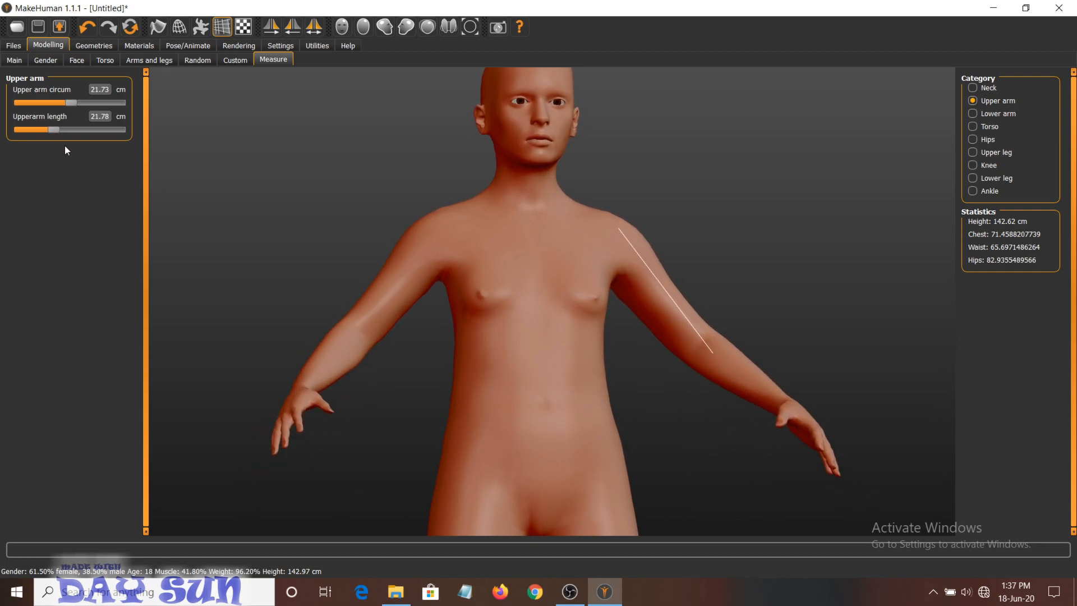
- Set the lower arm length to about 19.48 cm and the wrist circumference to about 11.65 cm
click(972, 113)
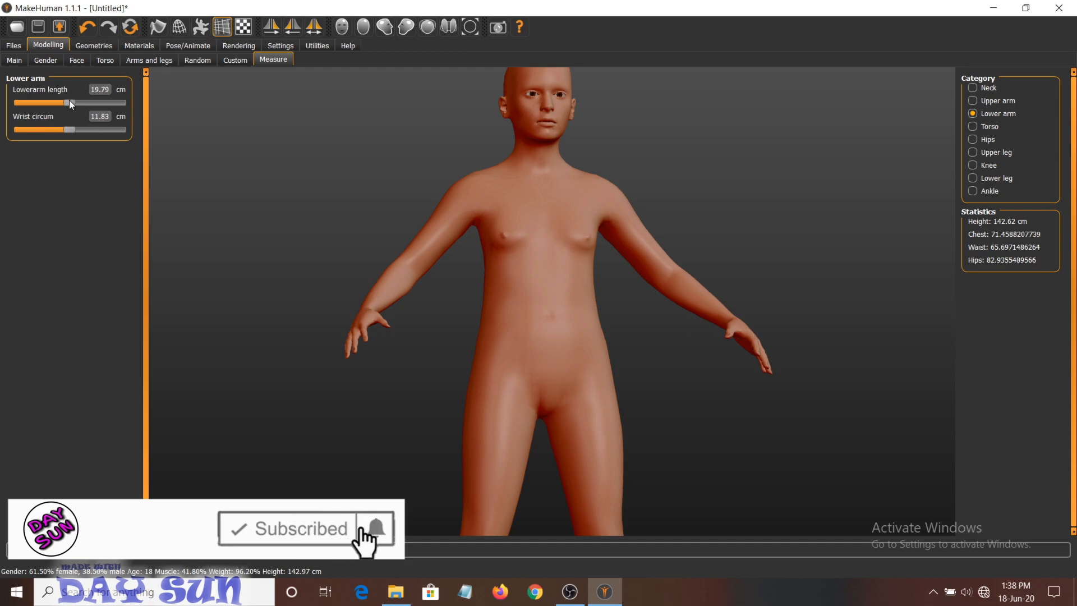
drag(69, 101, 97, 104)
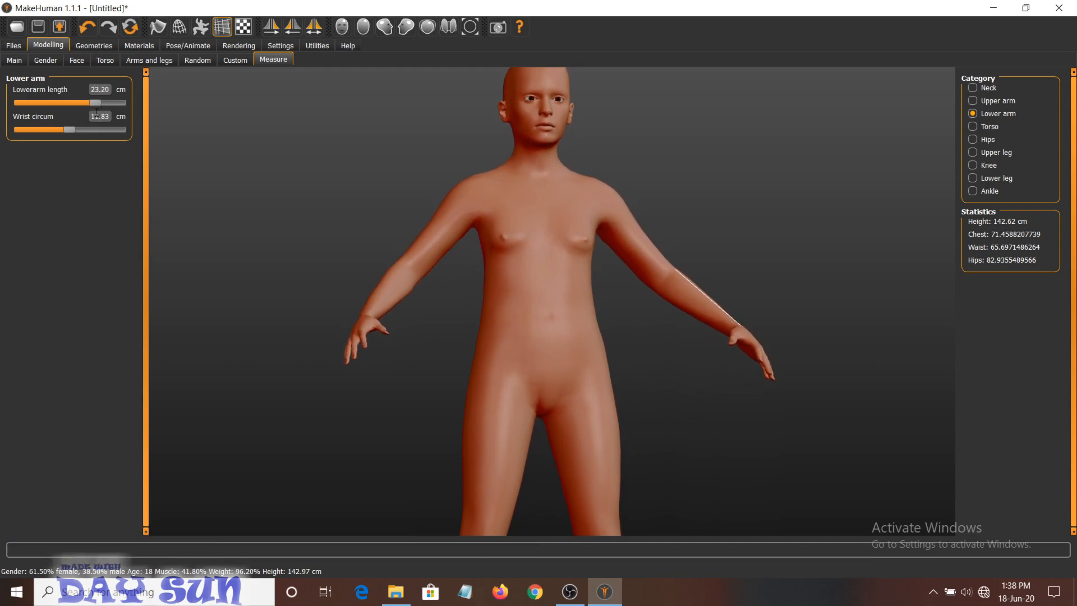
drag(105, 102, 47, 109)
click(87, 102)
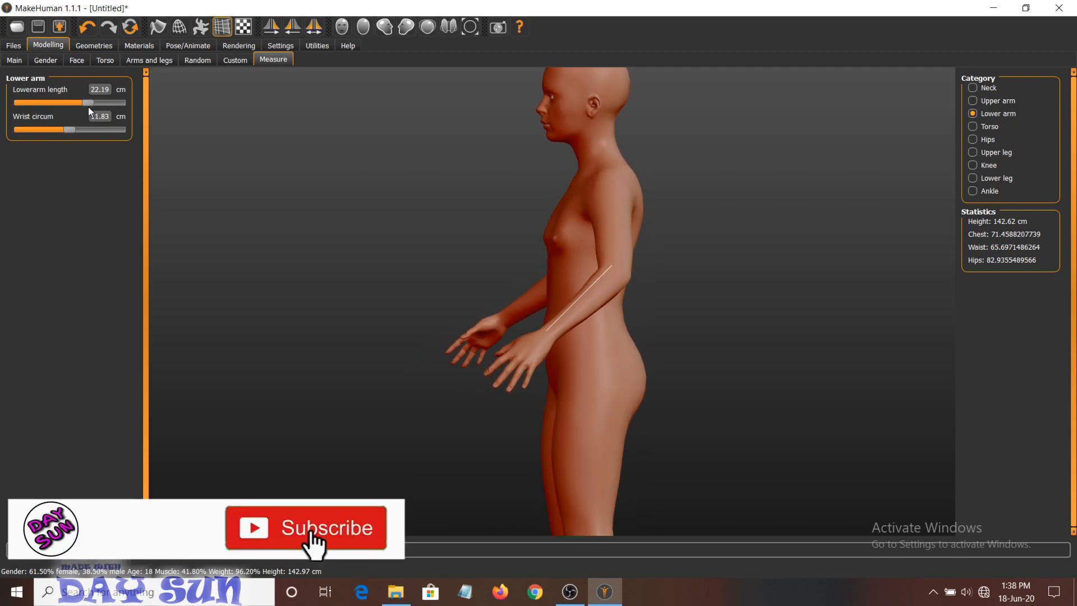
drag(101, 103, 119, 145)
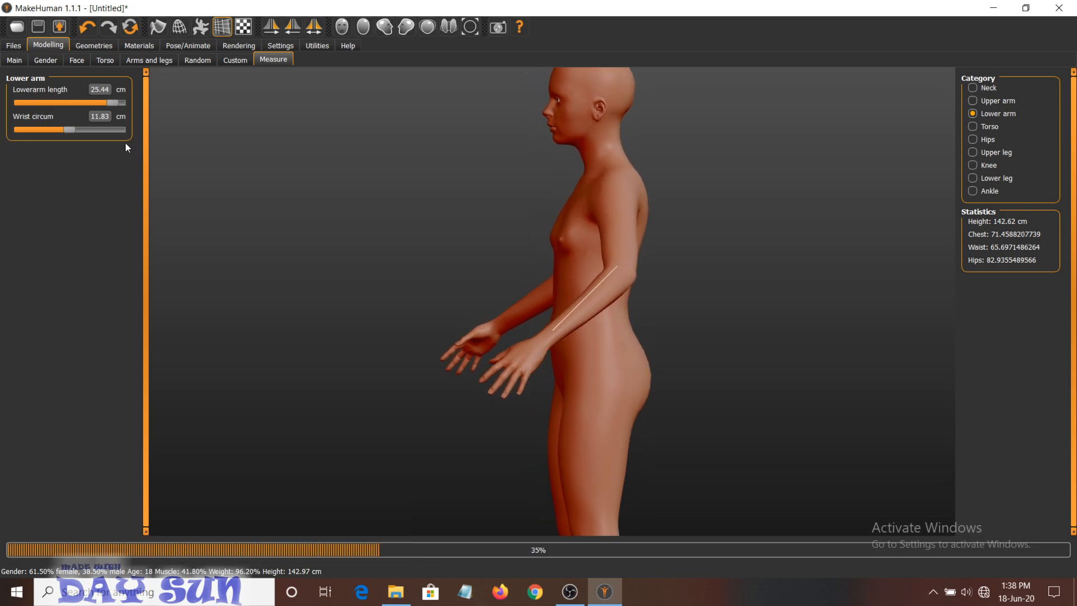
drag(112, 107, 95, 169)
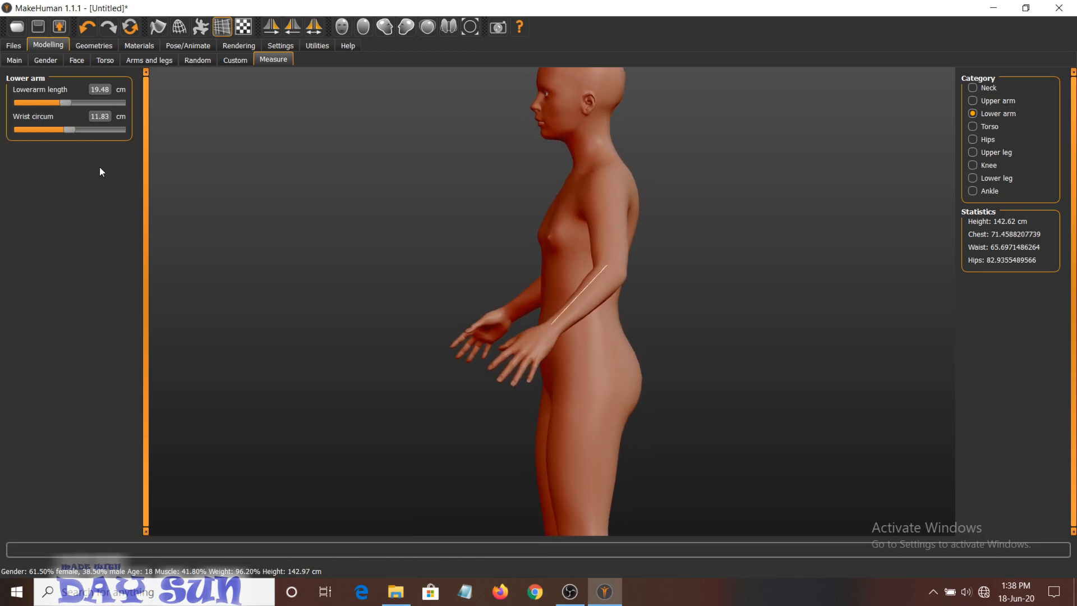
drag(68, 132, 38, 142)
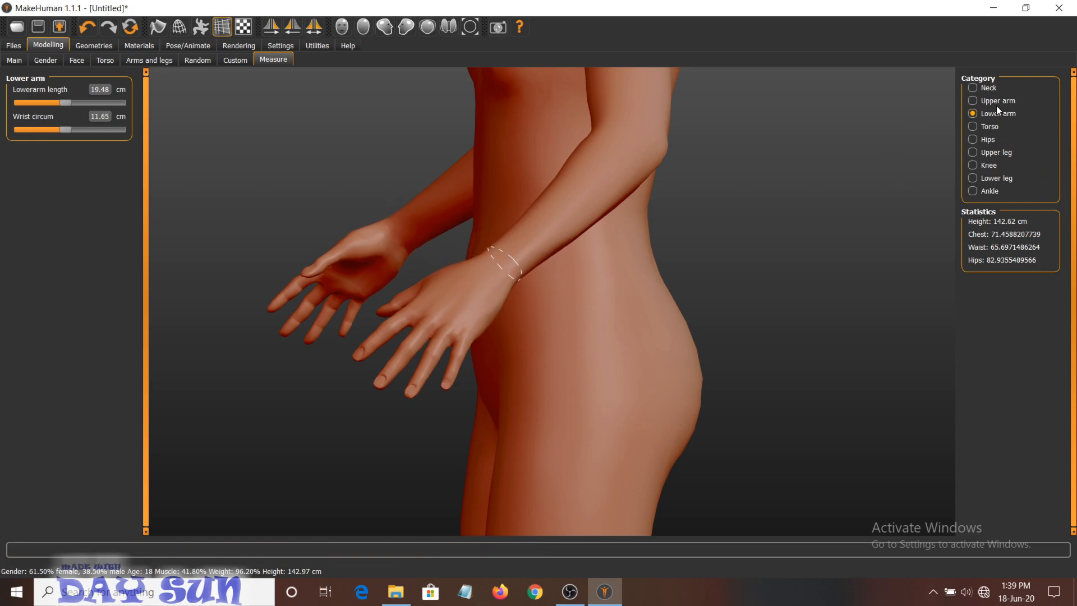
- Set the torso's front chest distance to about 23.5 cm, bust to 71.2 cm, underbust to 61.8 cm and waist circumference to 66 cm
click(973, 127)
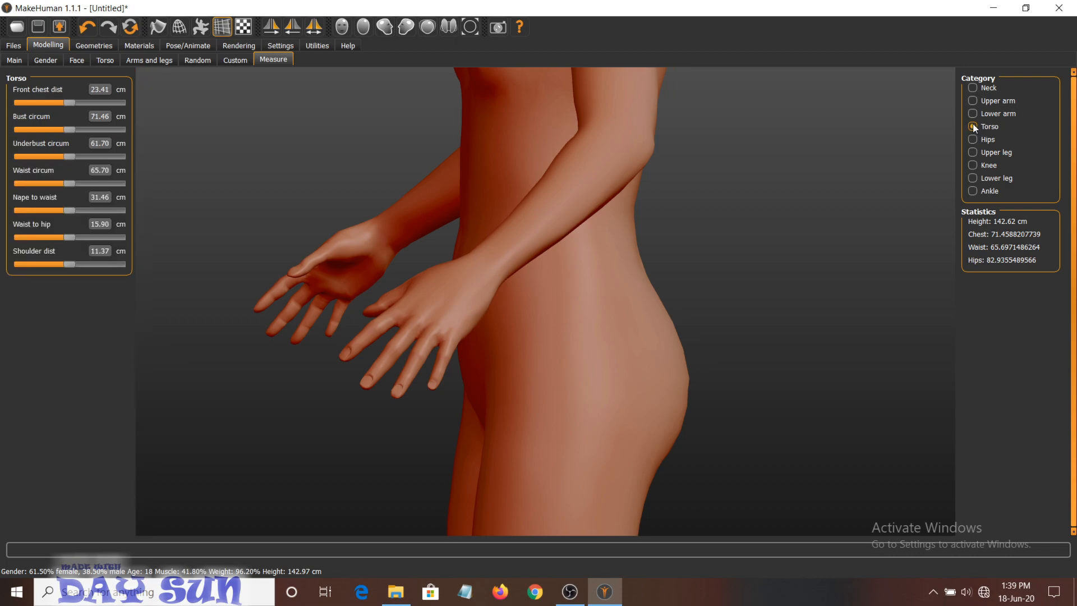
scroll(707, 164, down, 6)
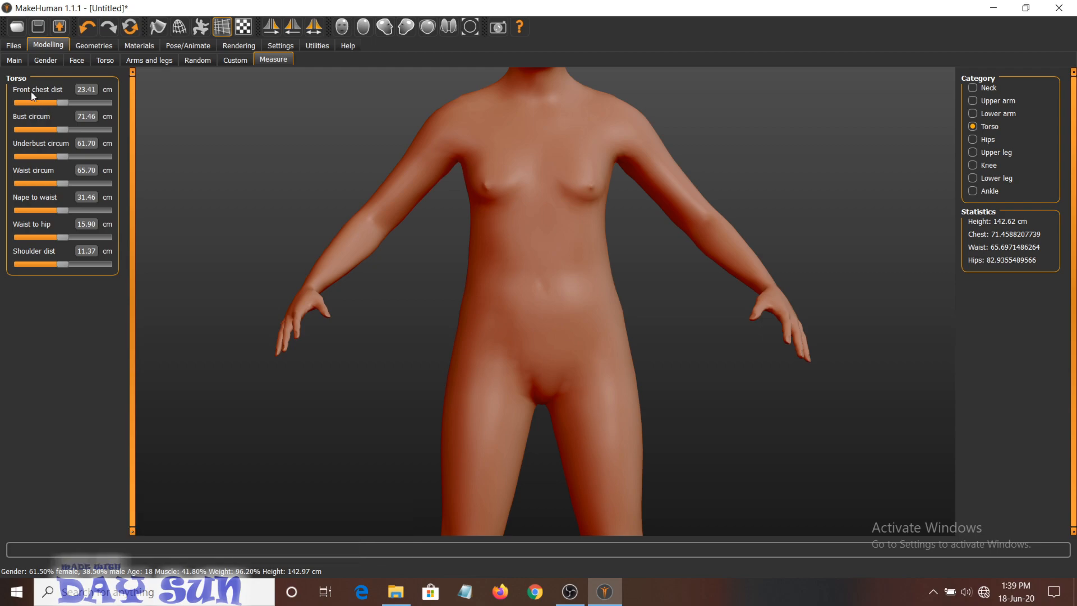
drag(62, 103, 65, 148)
drag(63, 130, 48, 130)
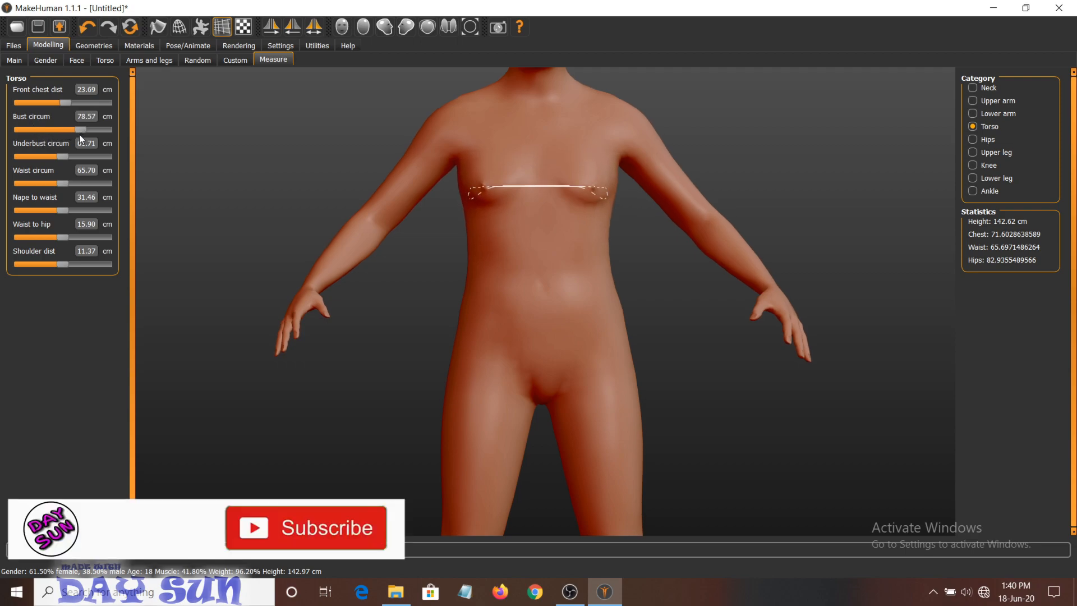
drag(47, 130, 77, 203)
- Set the nape-to-waist length to about 31.5 cm, waist-to-hip to about 15.95 cm and shoulder distance to about 11.49 cm
drag(36, 231, 59, 212)
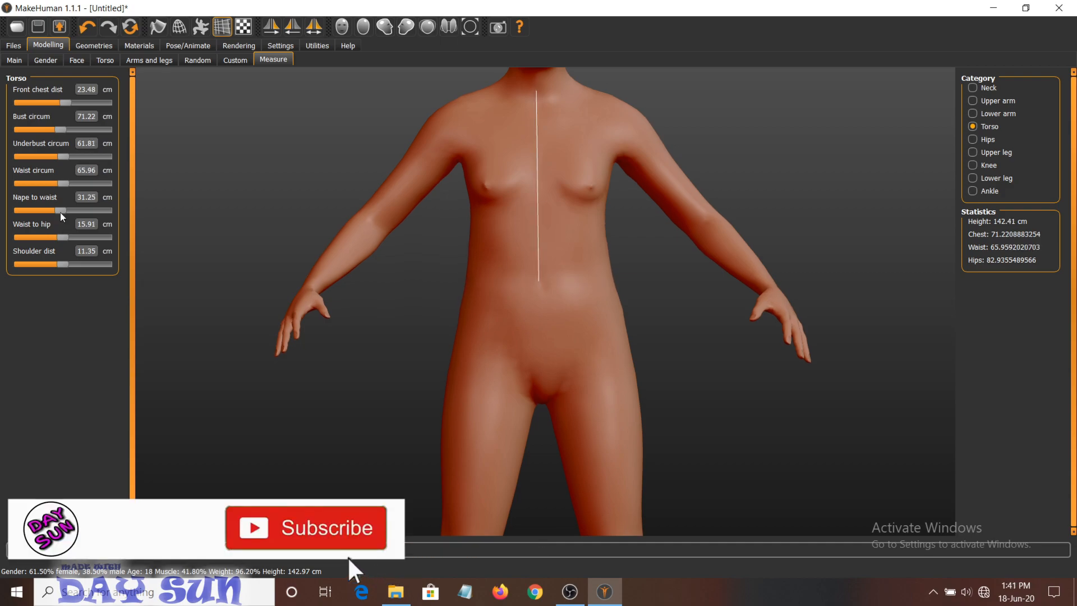
scroll(506, 172, up, 3)
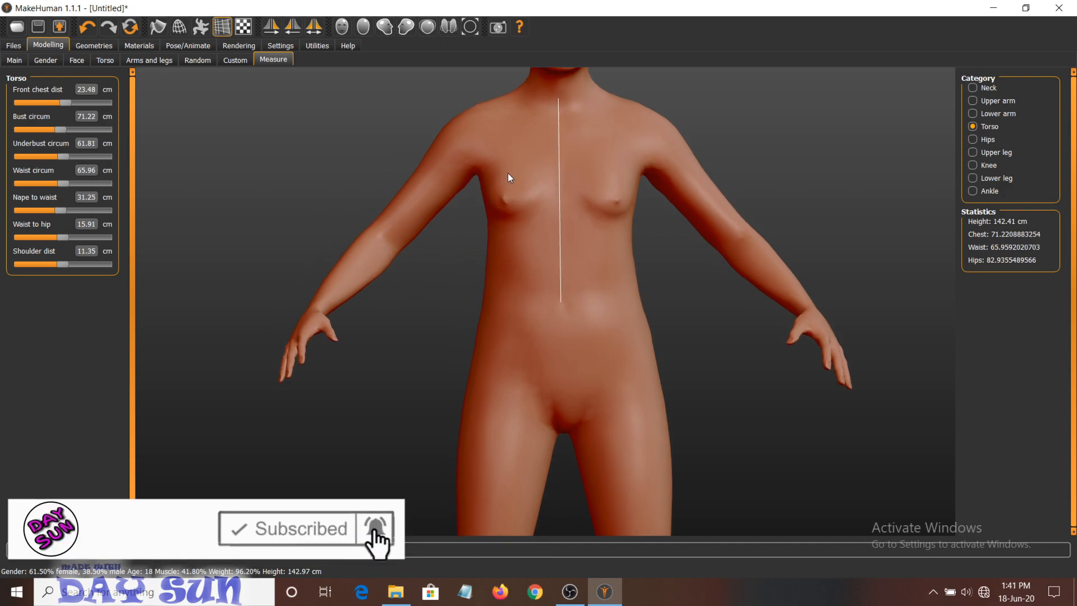
scroll(547, 187, down, 3)
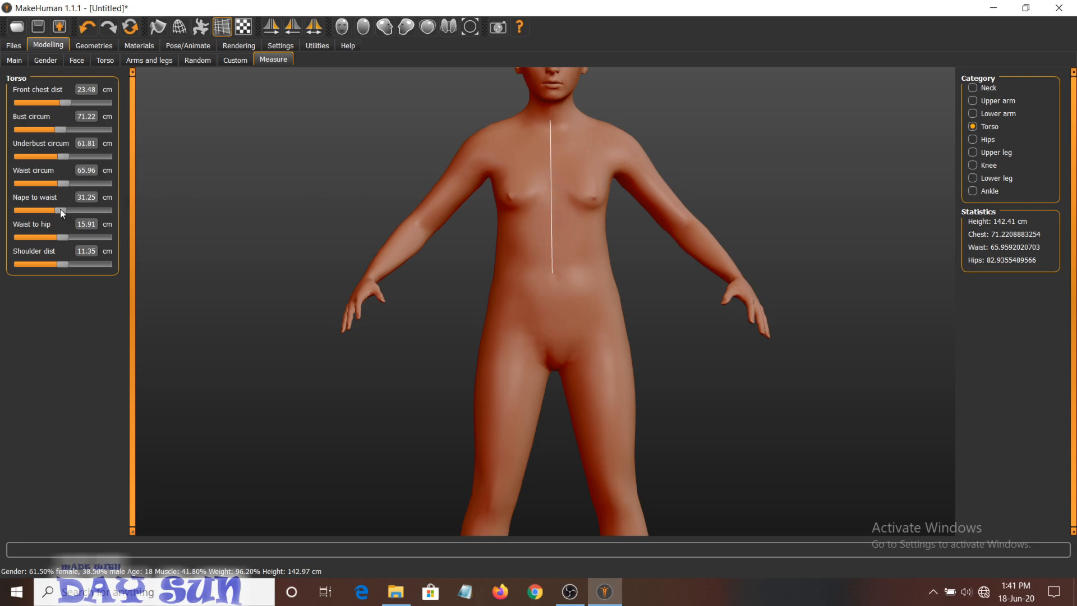
drag(65, 211, 63, 274)
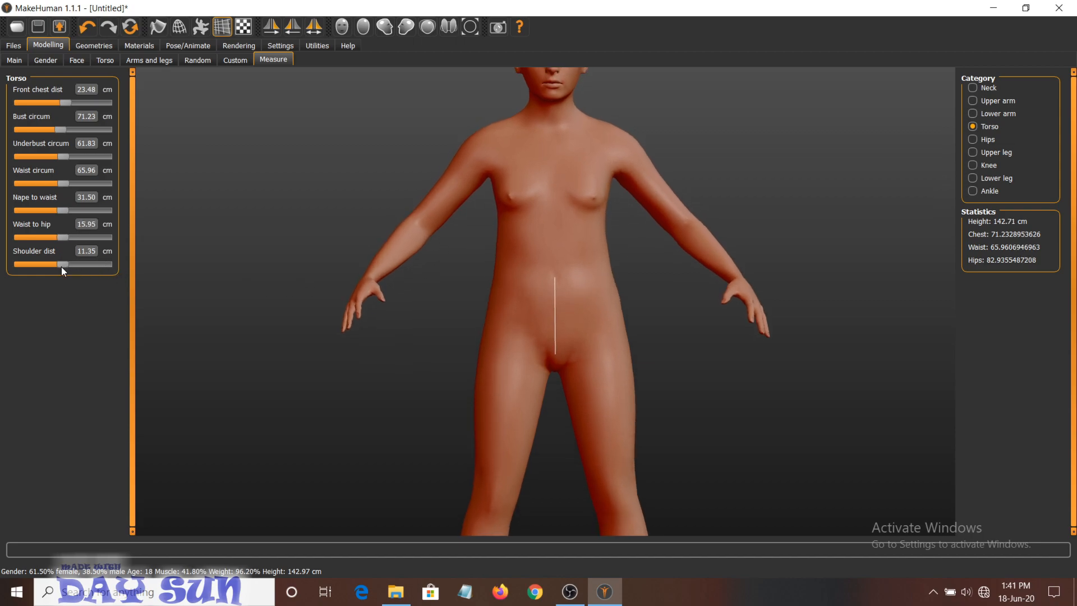
mouse_move(61, 264)
mouse_down()
mouse_move(86, 267)
mouse_move(35, 267)
mouse_move(129, 285)
mouse_move(66, 280)
mouse_up()
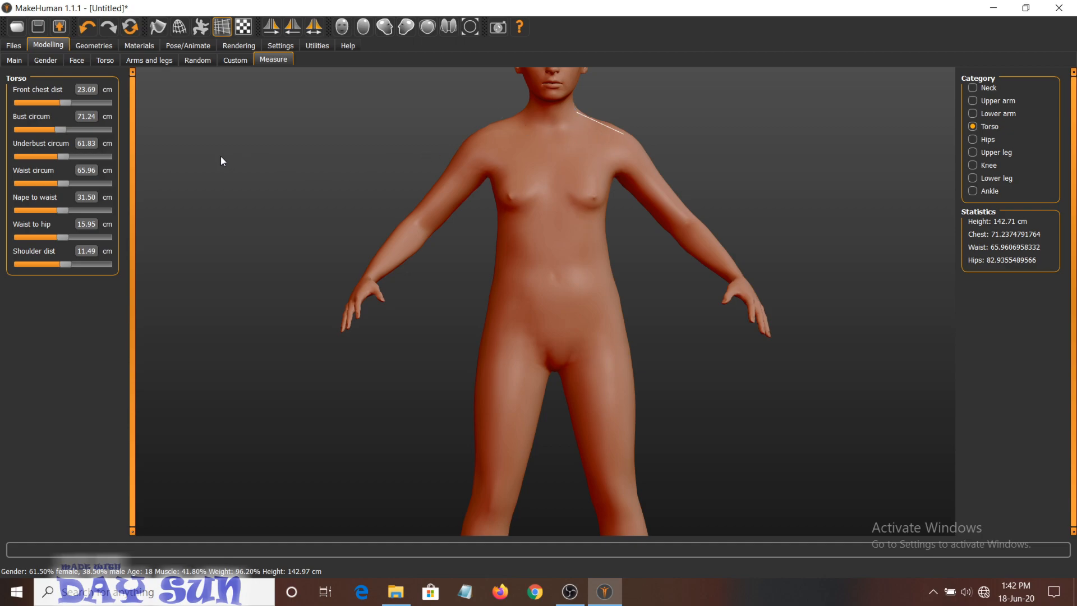
- Set the hips circumference to about 85.02 cm, the upper leg height to about 29.78 cm and the thigh circumference to about 46.09 cm
click(974, 139)
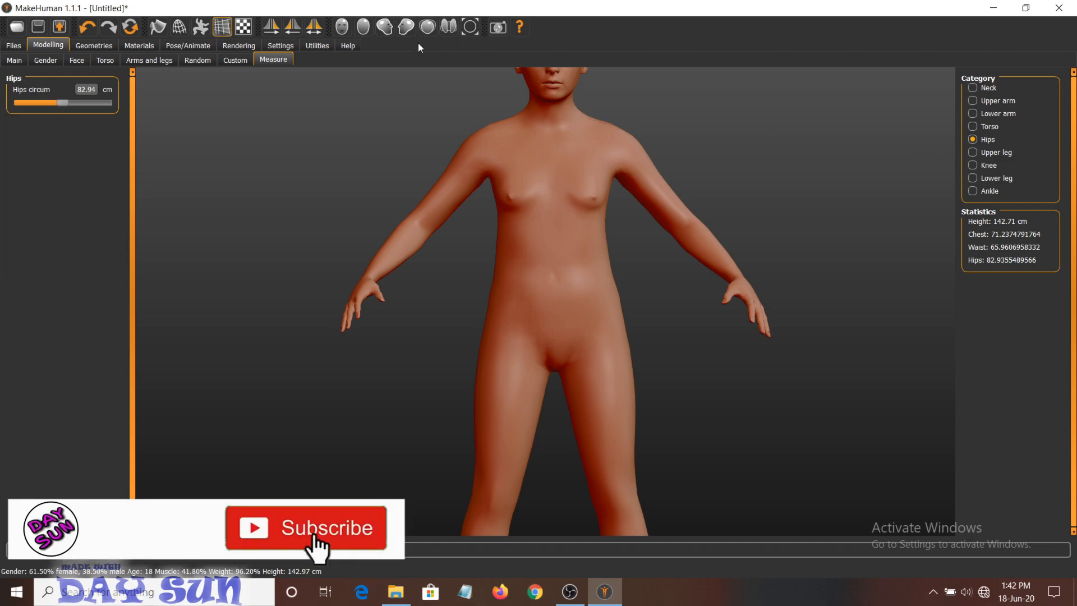
click(63, 103)
drag(63, 103, 67, 169)
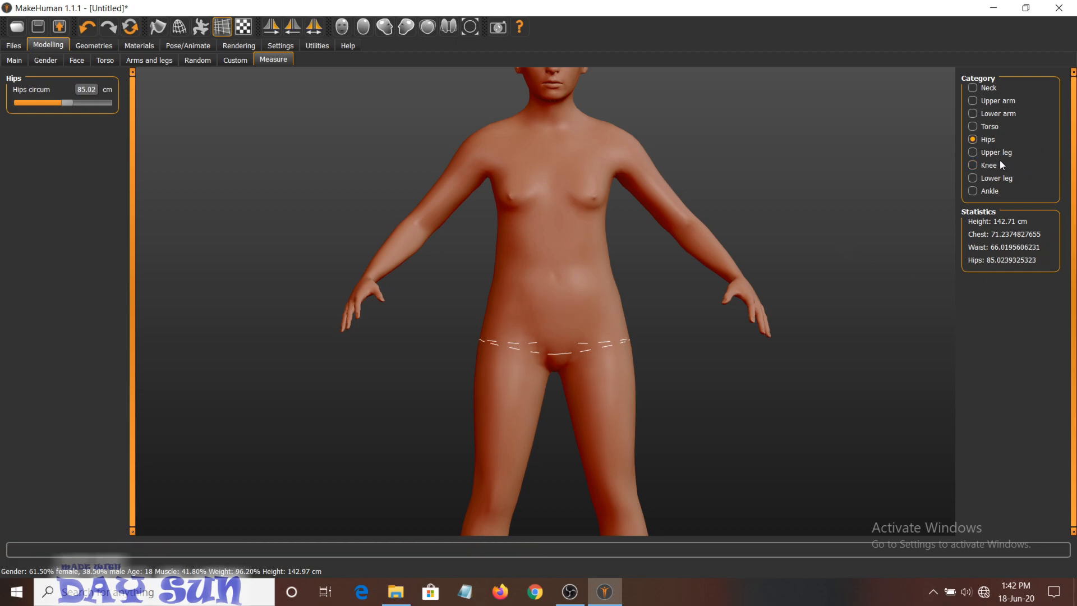
click(972, 153)
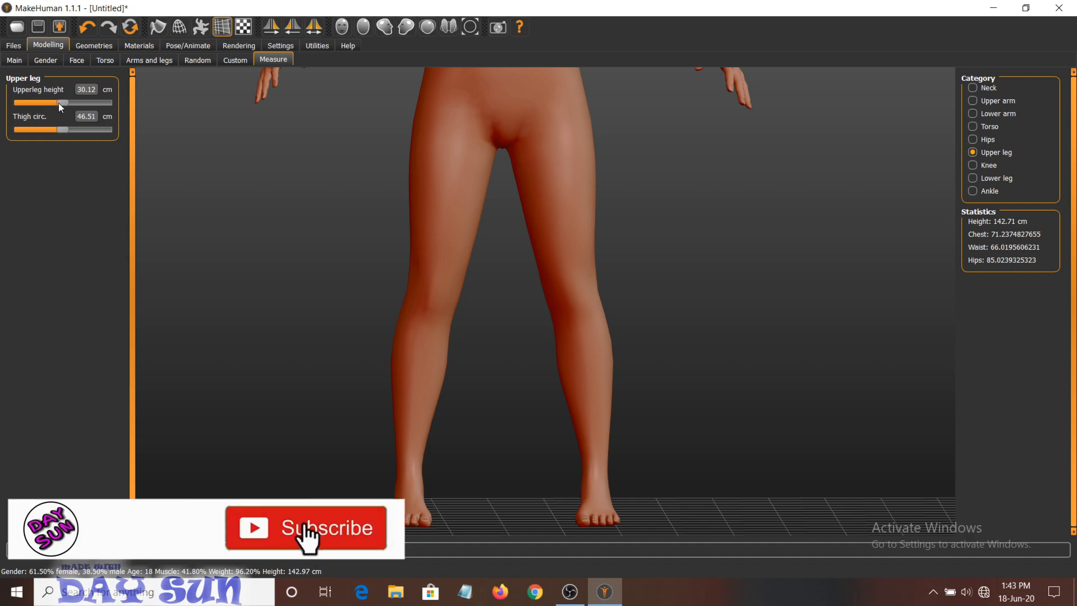
drag(64, 102, 68, 145)
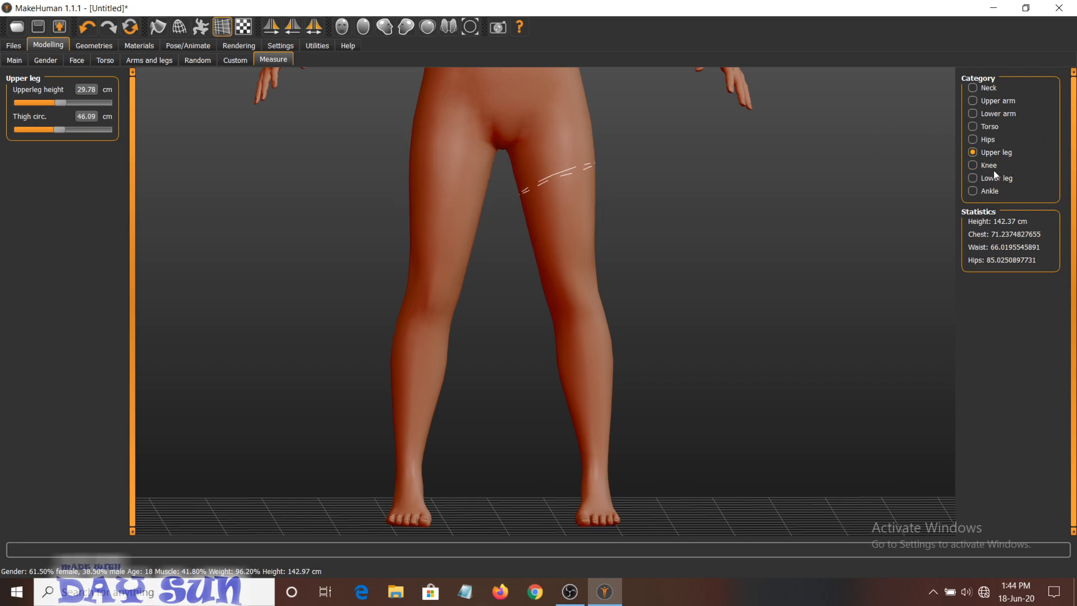
- Set the knee circumference to about 33.63 cm and check the changed knee up close
click(973, 165)
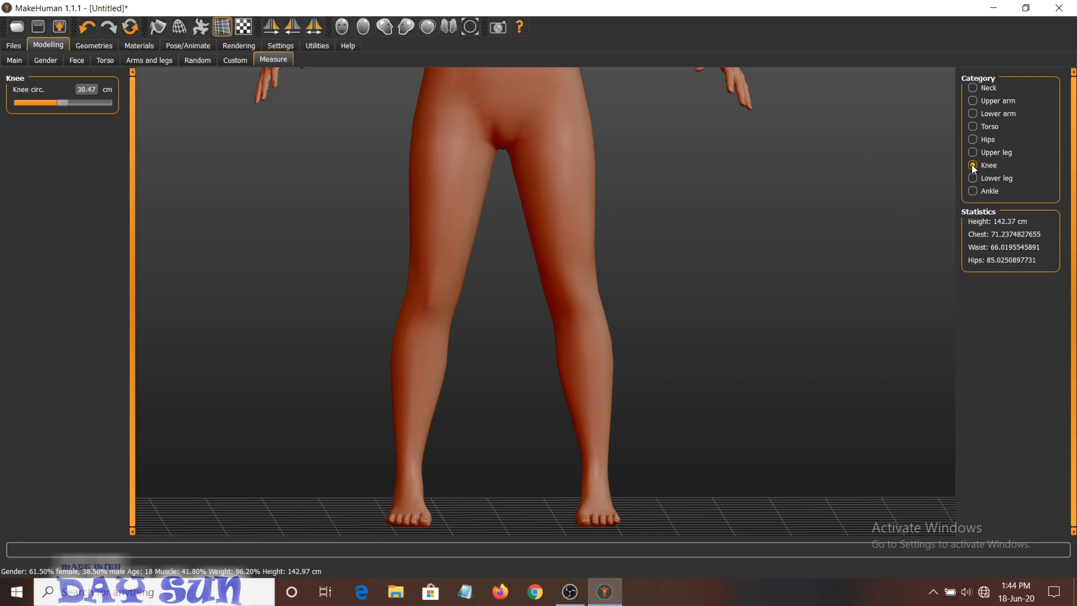
drag(58, 103, 83, 110)
scroll(719, 242, up, 1)
scroll(717, 241, up, 1)
scroll(718, 242, down, 3)
scroll(717, 242, up, 1)
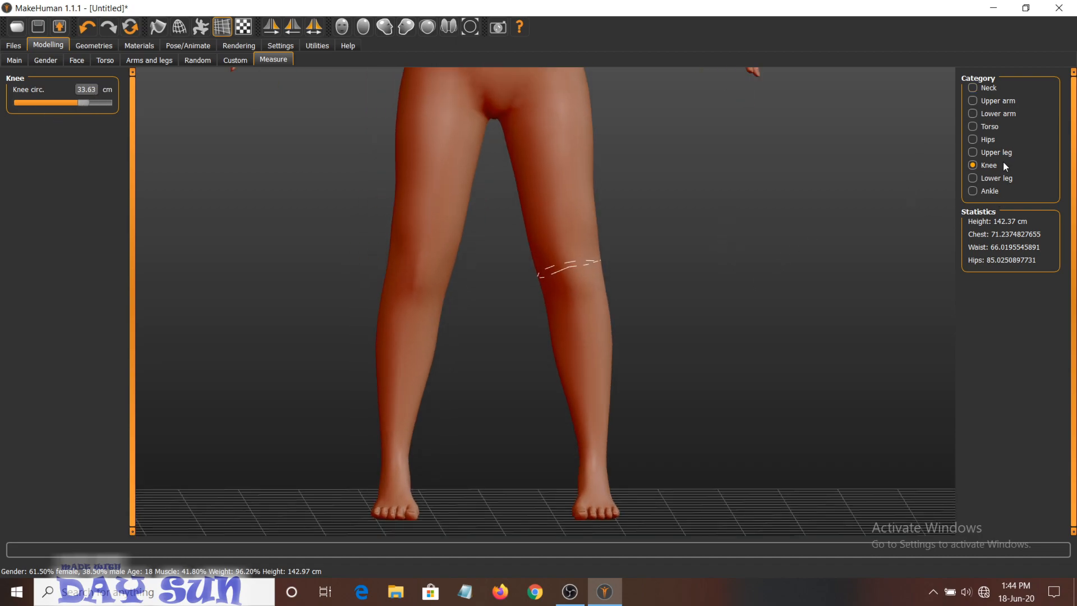
- Slightly increase the lower leg height and slightly reduce the calf circumference
click(974, 178)
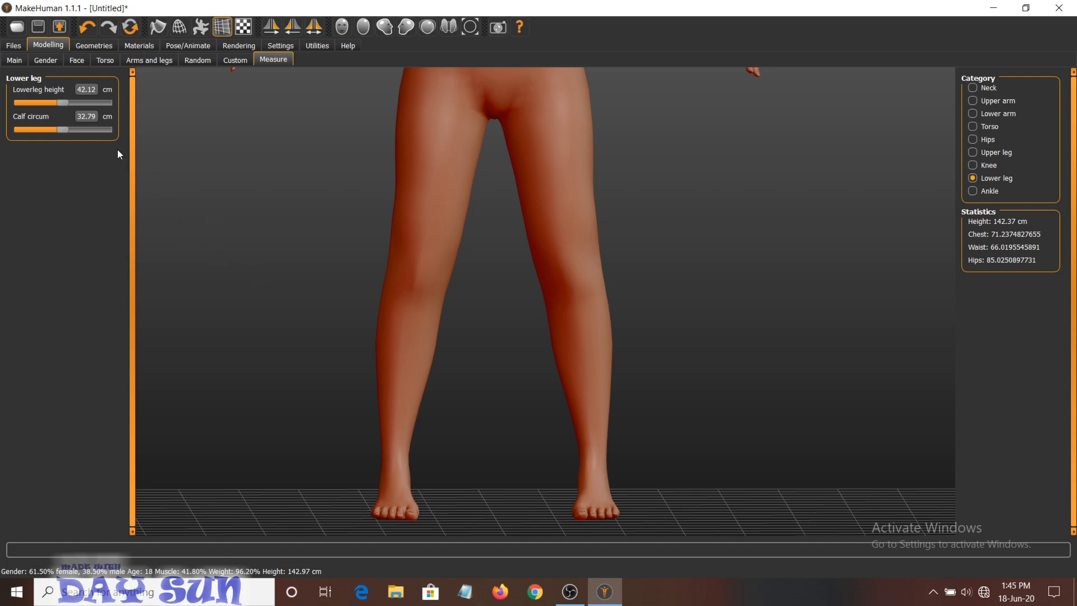
drag(62, 102, 103, 169)
drag(64, 130, 56, 154)
- Try a thicker ankle, then settle its circumference at about 18.16 cm and check the whole figure
click(972, 192)
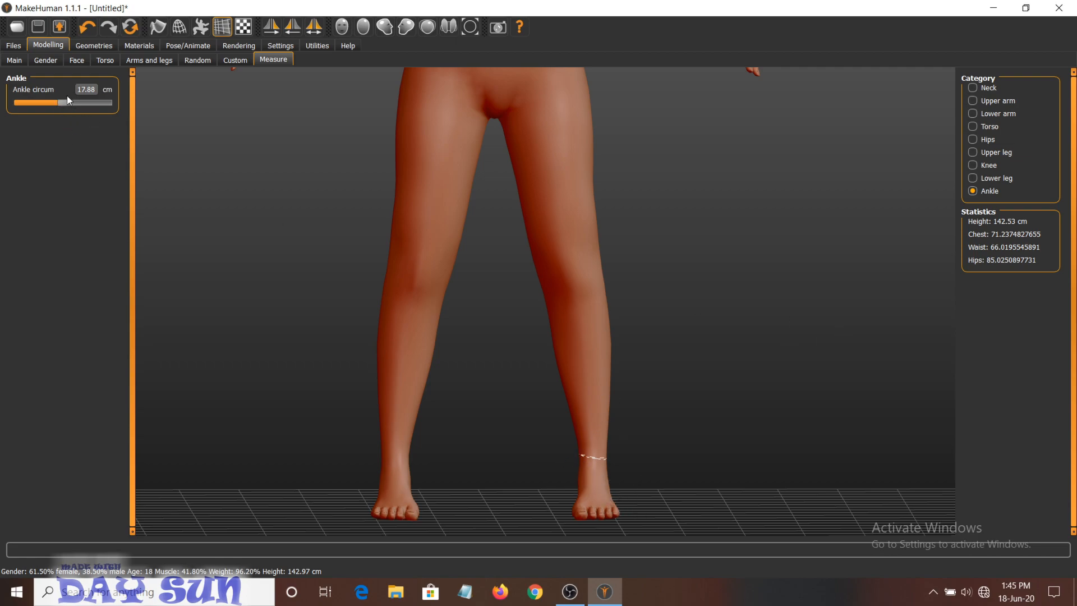
drag(69, 103, 117, 102)
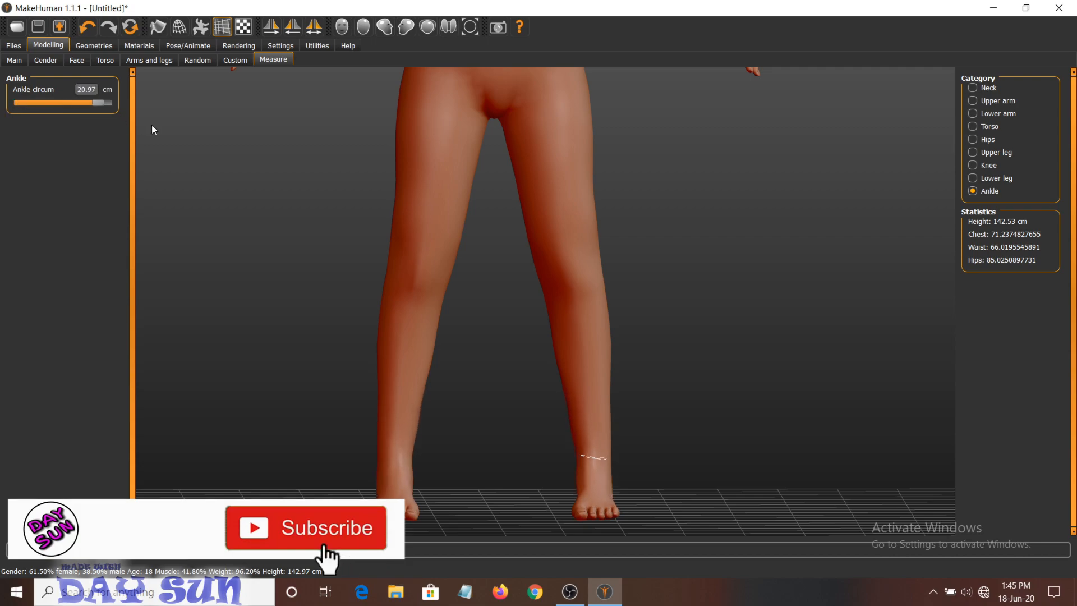
drag(105, 102, 62, 102)
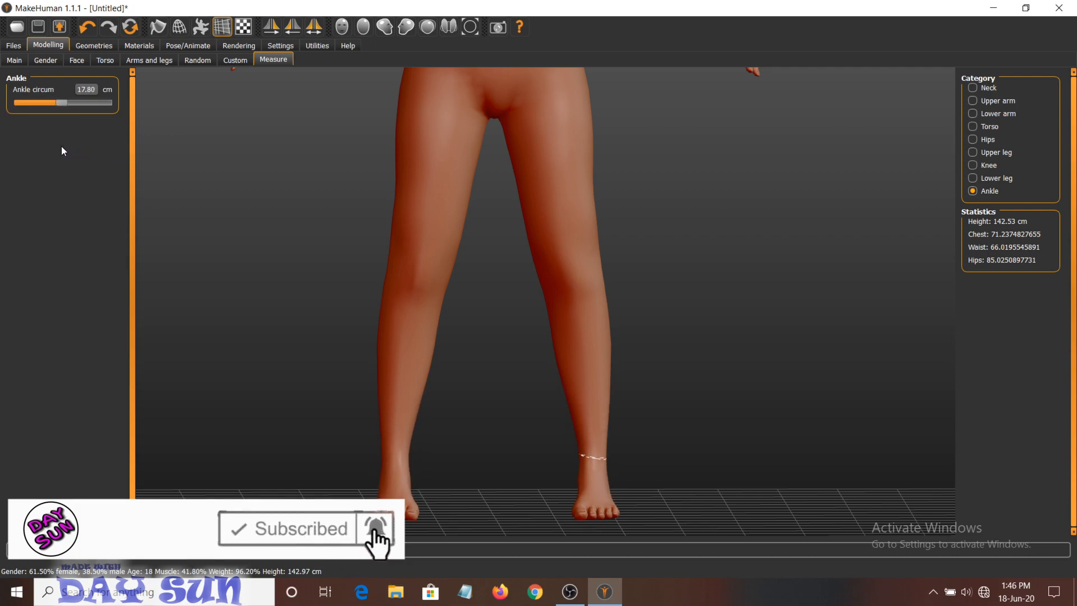
drag(62, 151, 65, 150)
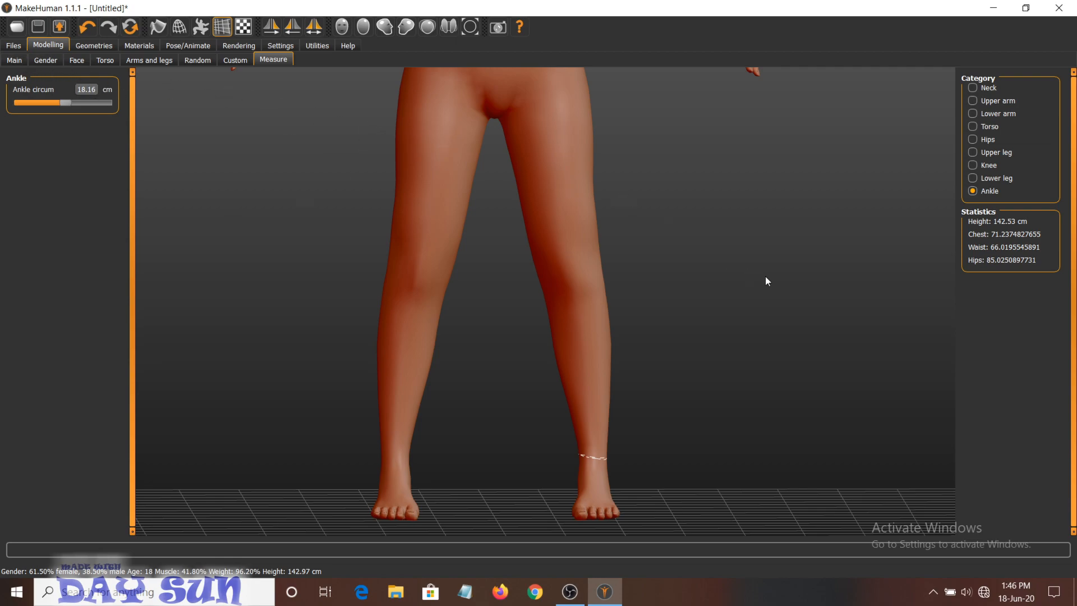
scroll(704, 227, down, 6)
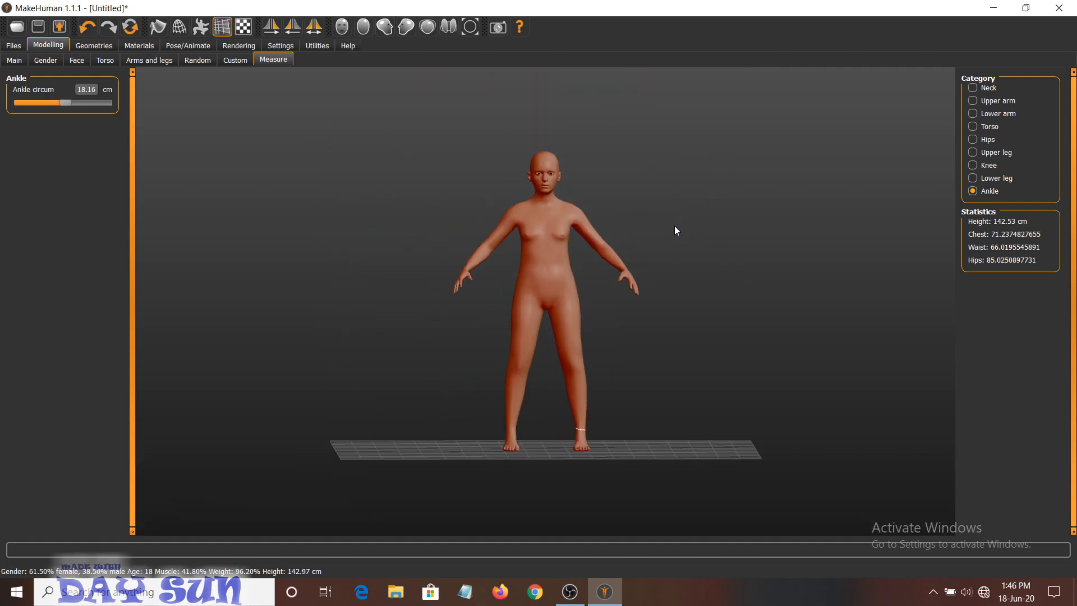
scroll(662, 228, up, 2)
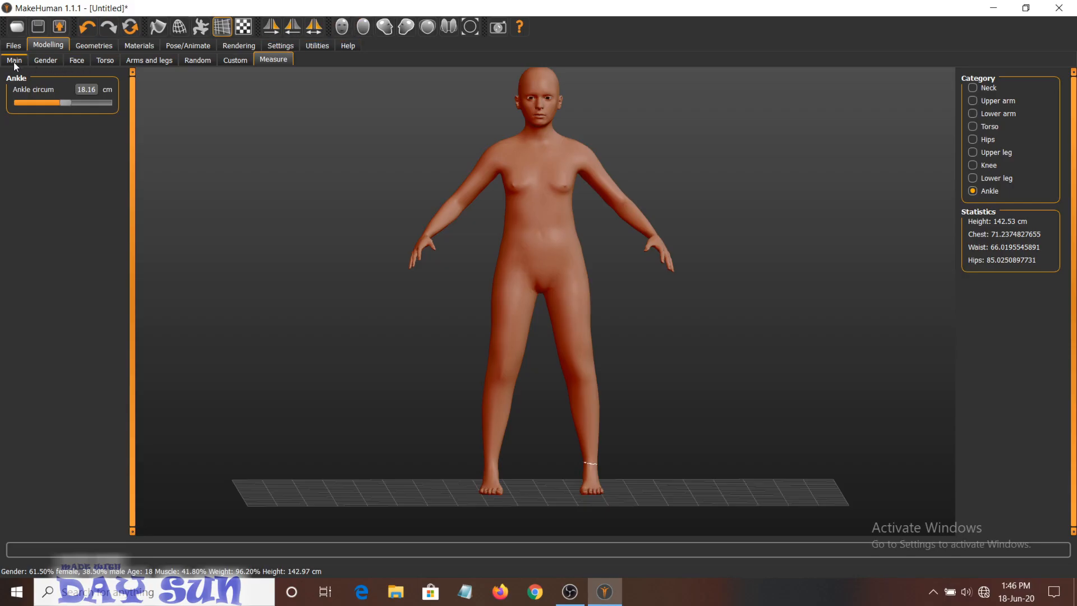
- Look through the available clothes and shoes, including the selection filtered by the Hats tag
click(91, 46)
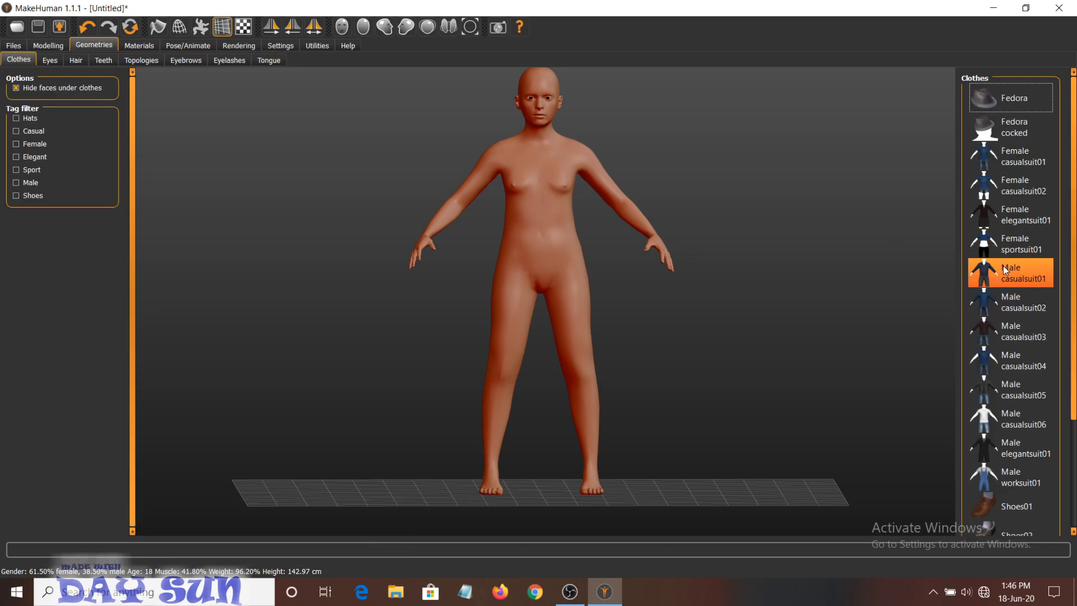
scroll(1039, 445, down, 3)
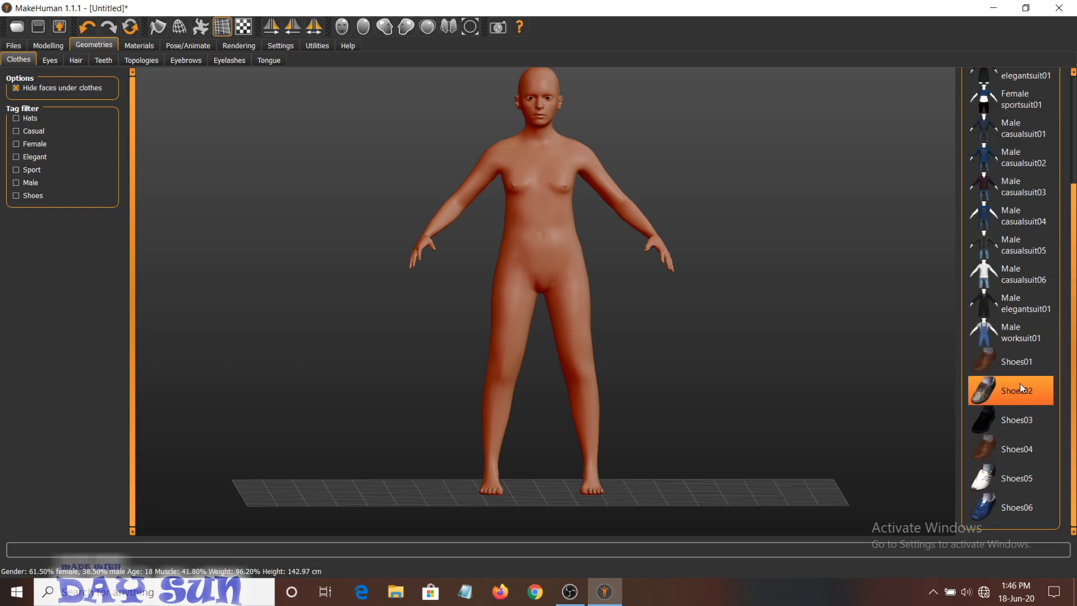
scroll(1075, 360, up, 1)
scroll(1075, 336, up, 1)
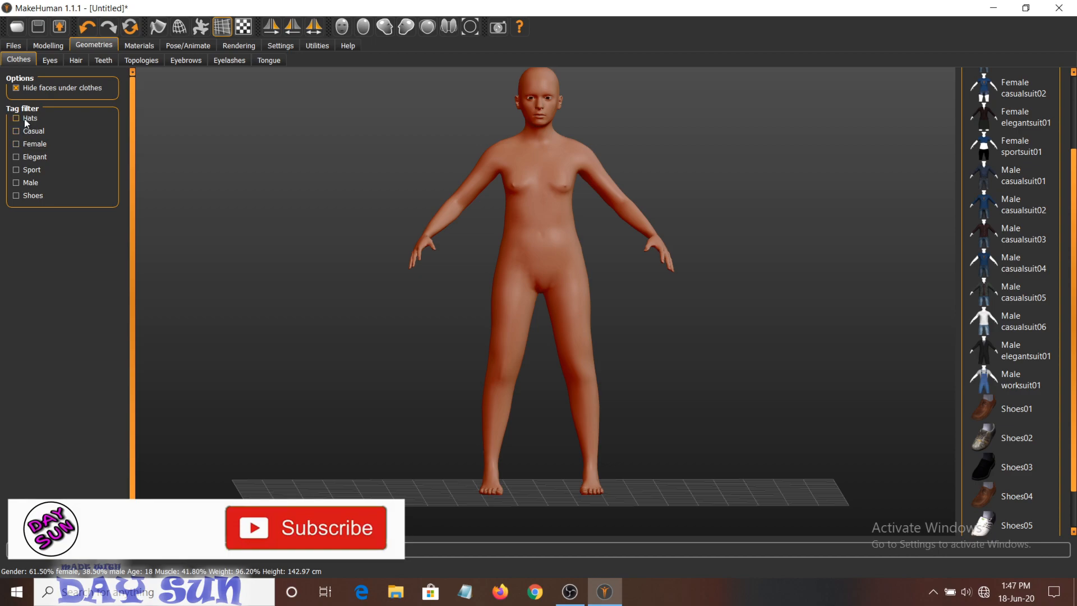
click(16, 118)
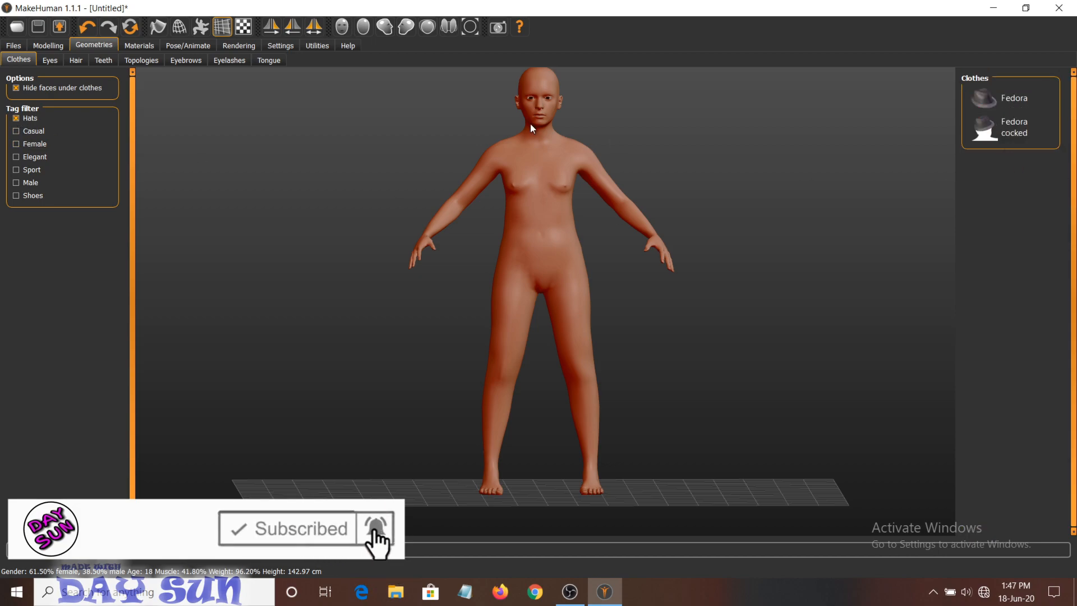
click(16, 118)
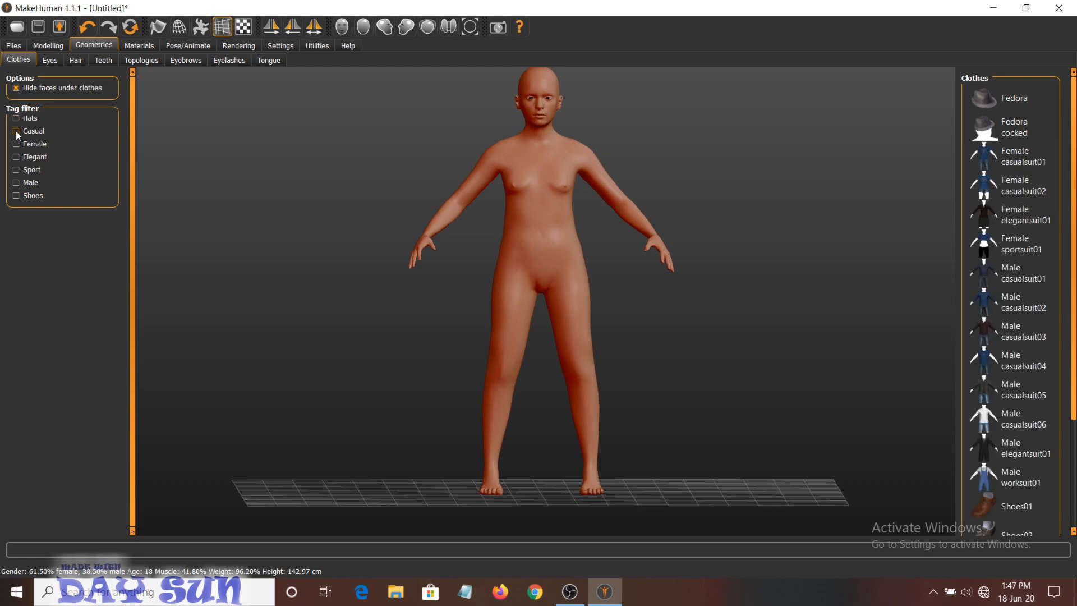
- Filter the clothes by the Casual tag, try several casual suits and dress the model in Male casualsuit03
click(16, 132)
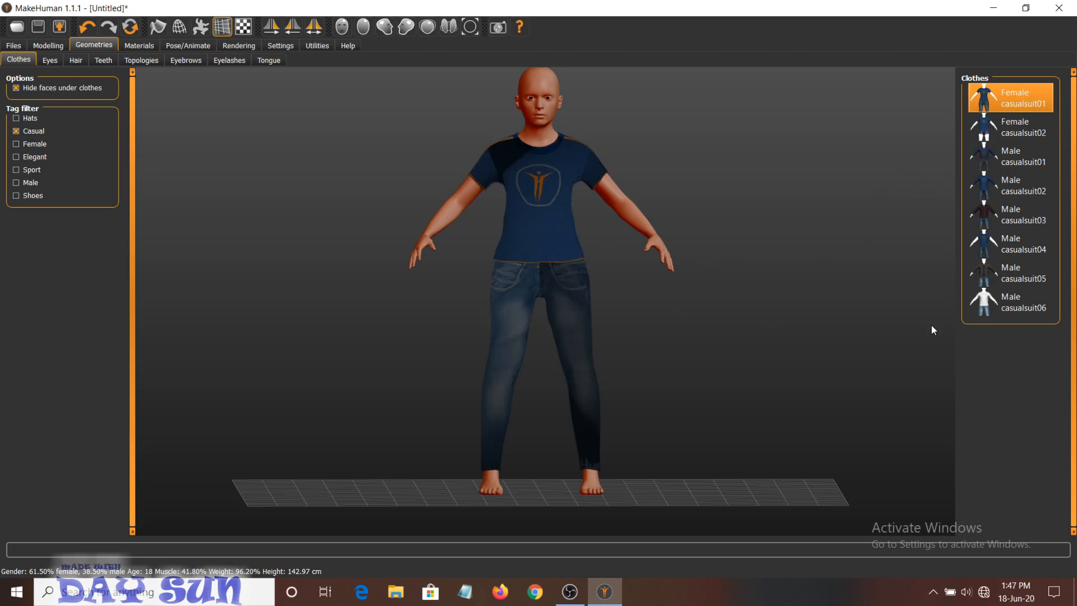
click(990, 296)
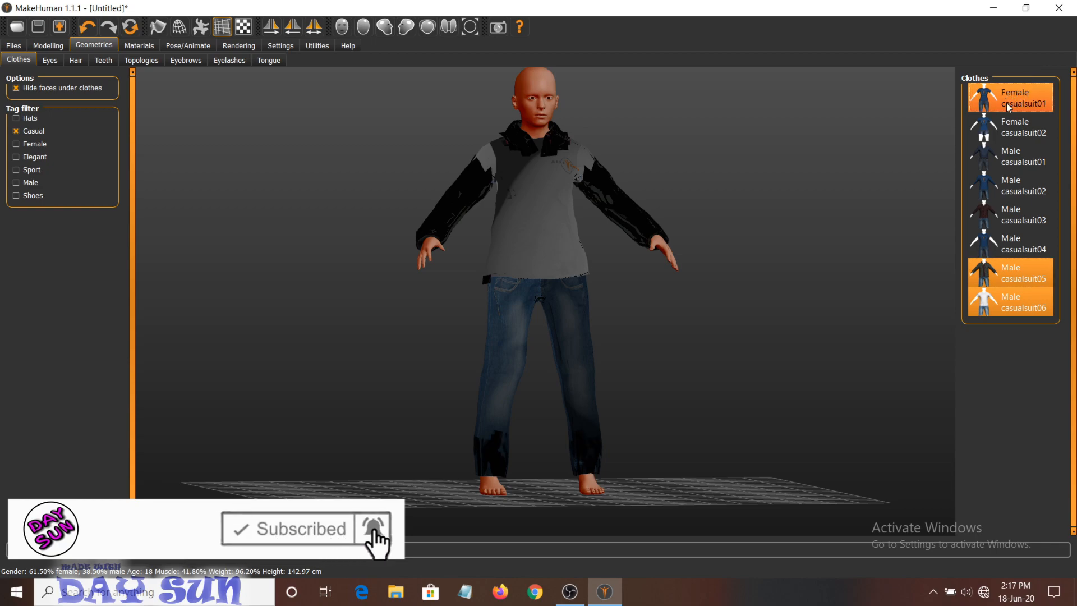
click(1010, 214)
drag(618, 307, 603, 324)
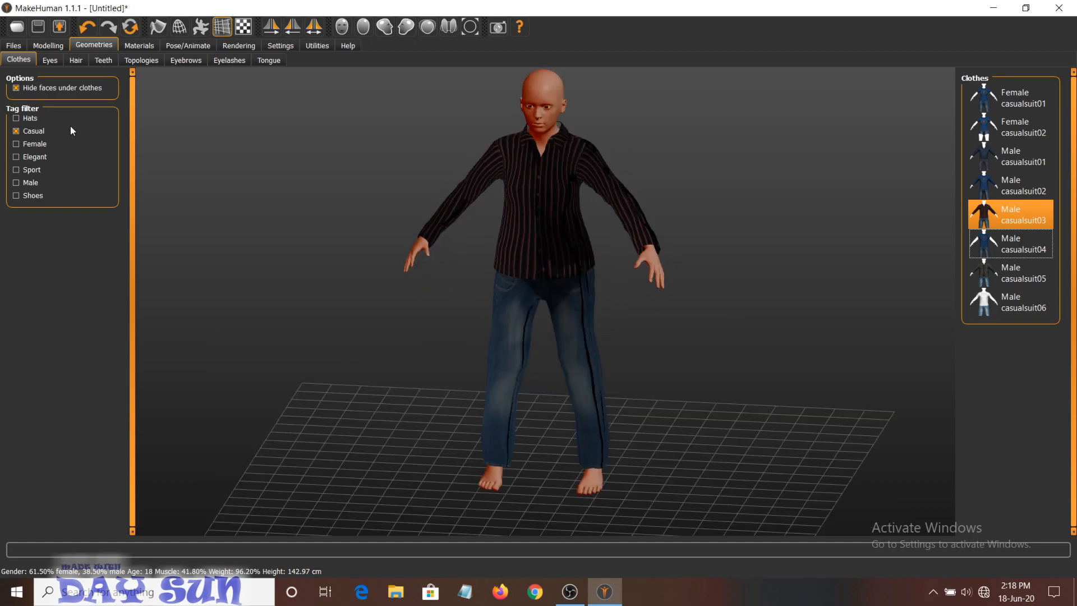
- Look through the female clothes with and without the Casual tag, and clear the tag filter
click(19, 145)
click(991, 129)
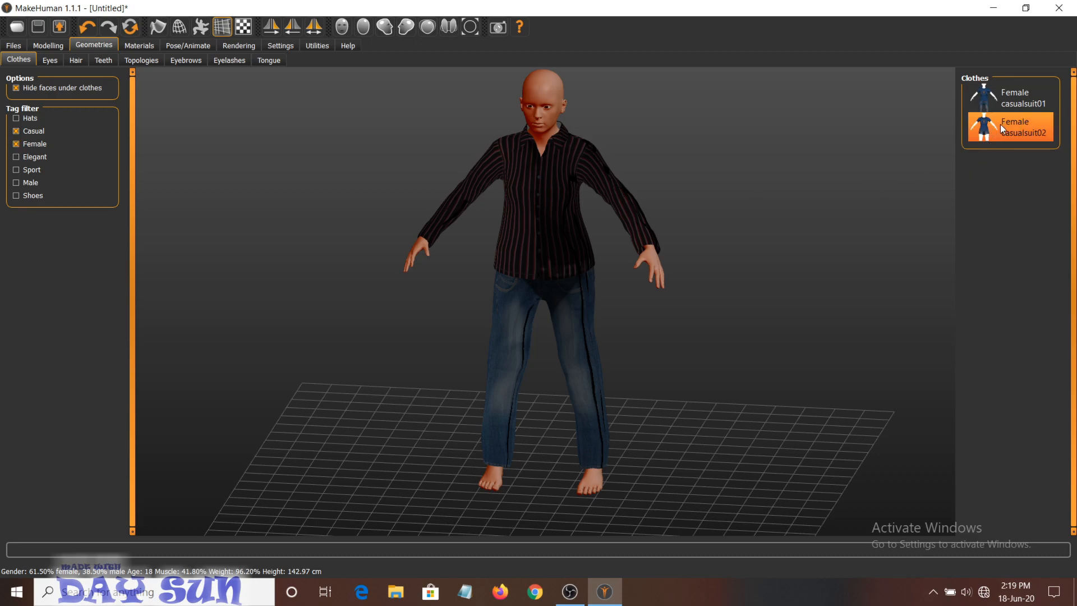
click(20, 131)
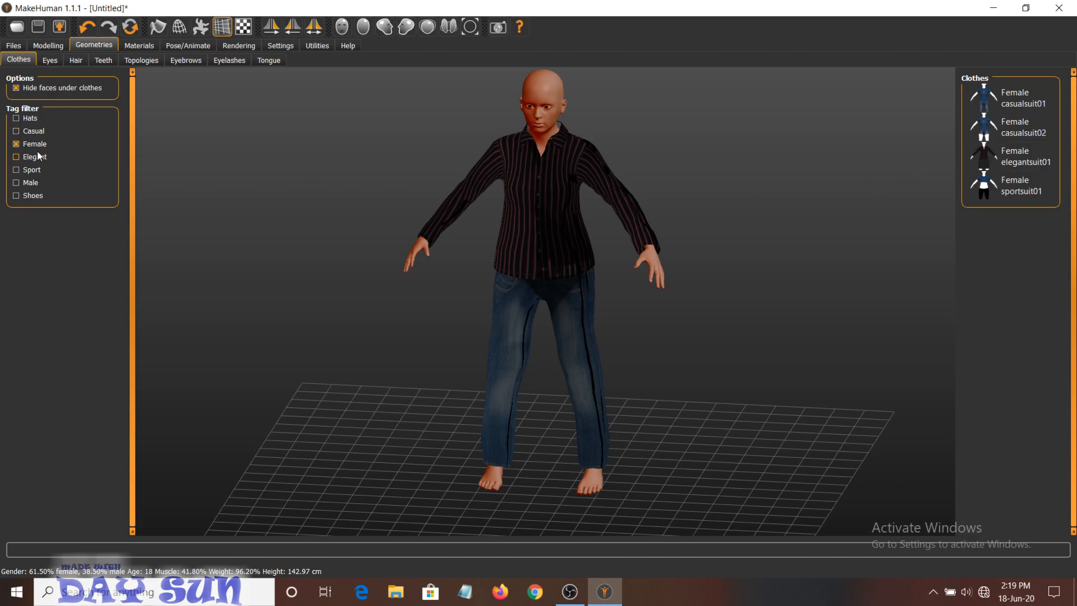
click(16, 145)
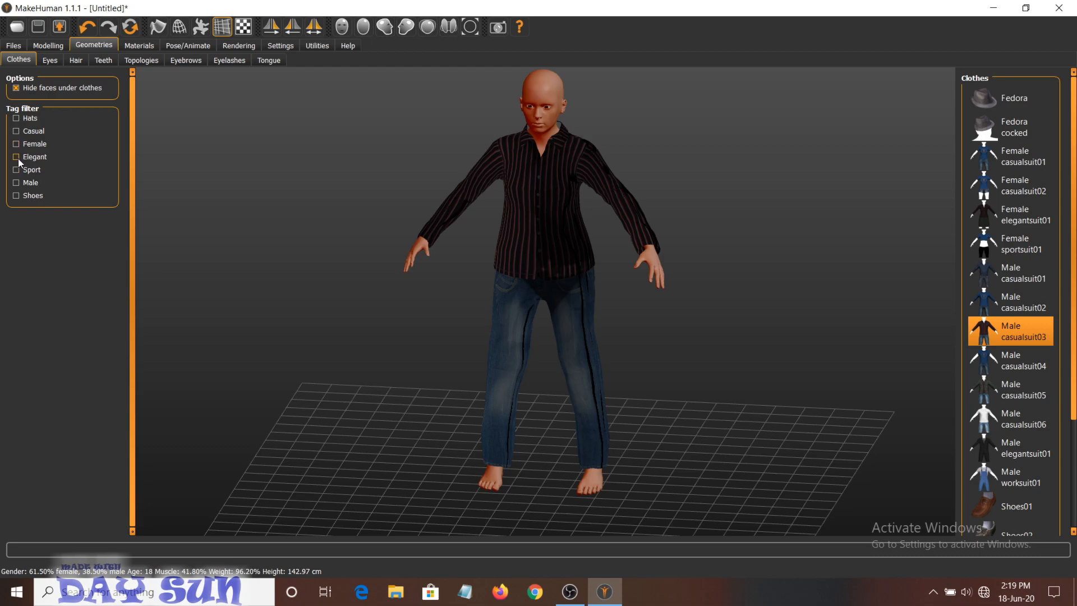
- Look through the clothes filtered by the Elegant, Sport and Male tags in turn, including the female and male elegant suits
click(17, 158)
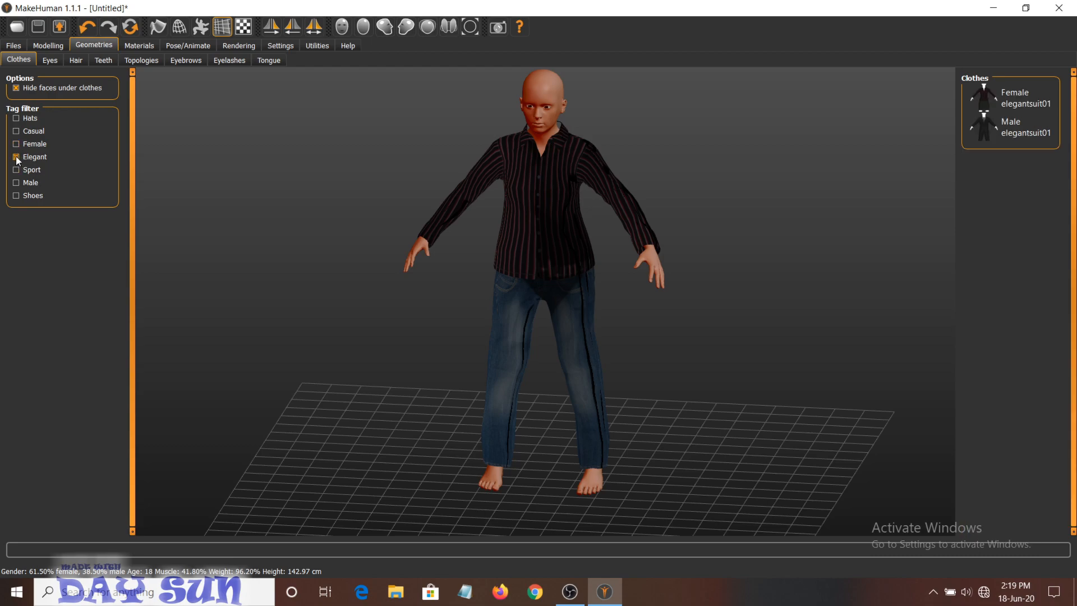
click(1009, 127)
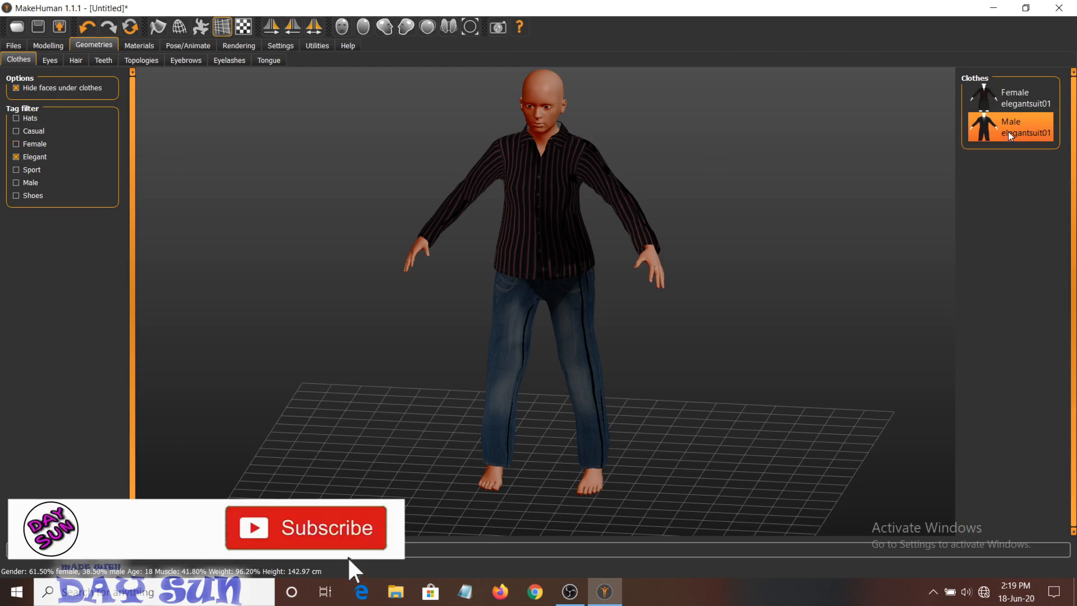
click(1008, 106)
click(1014, 133)
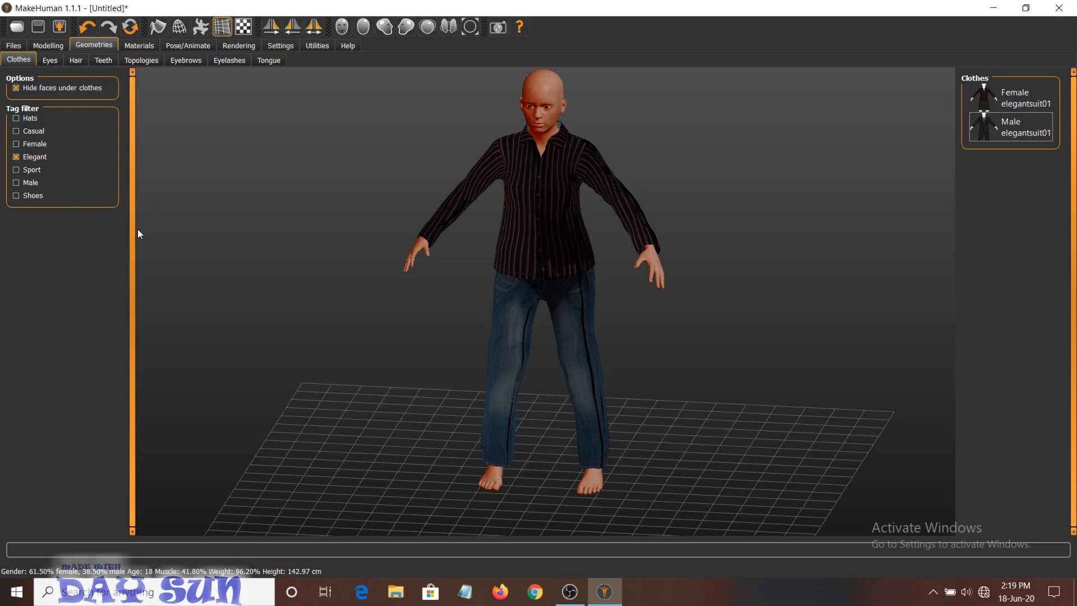
click(16, 170)
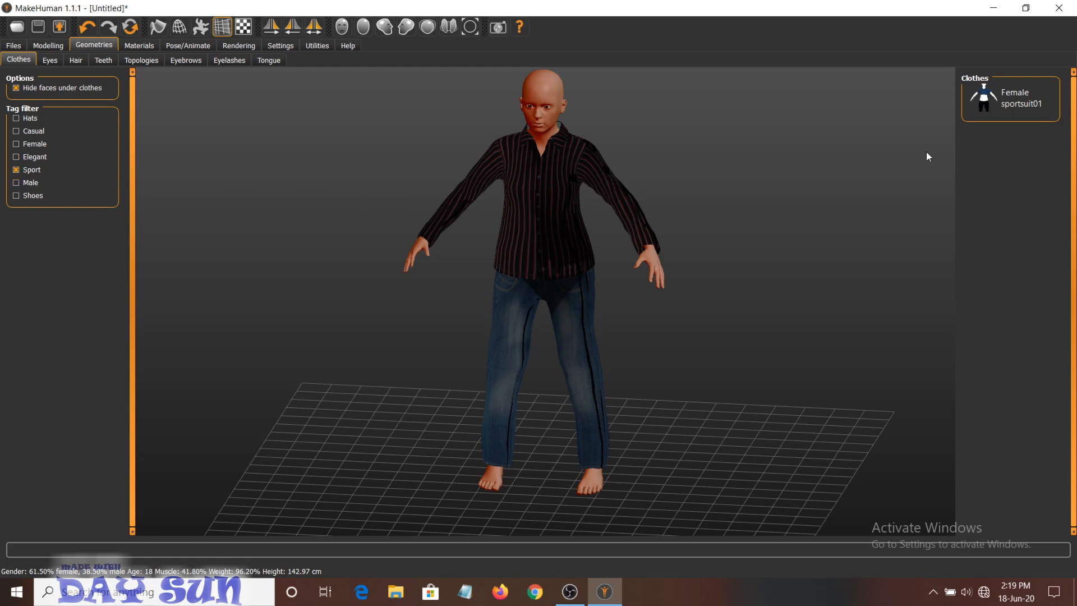
click(16, 182)
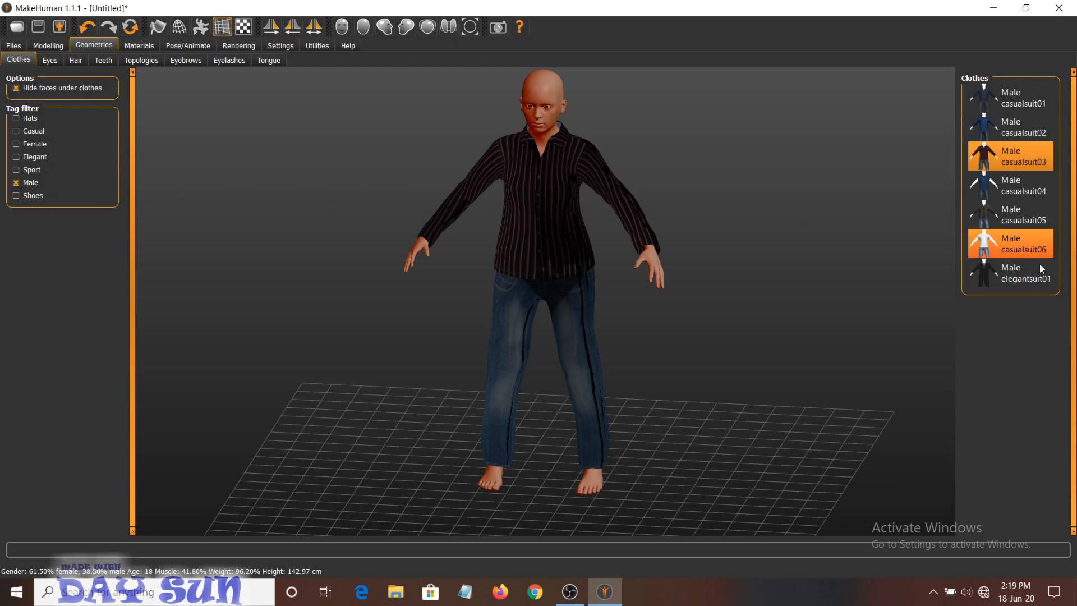
- Filter the clothes by the Shoes tag, put Shoes06 on the model and check the whole figure
click(16, 195)
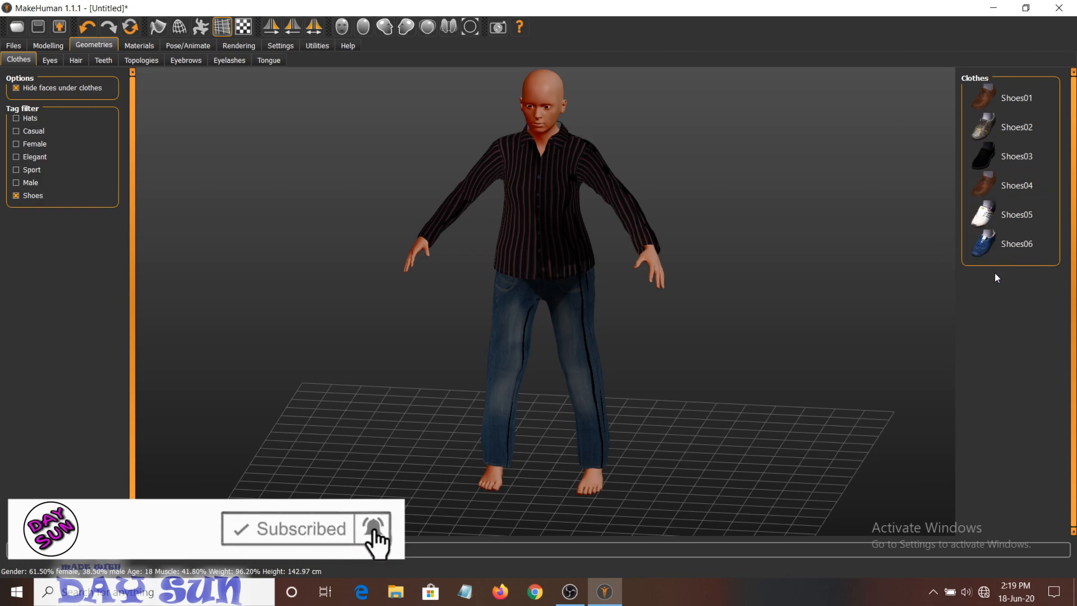
click(995, 240)
mouse_move(564, 459)
mouse_down()
mouse_move(581, 438)
mouse_move(583, 456)
mouse_up()
scroll(583, 490, down, 3)
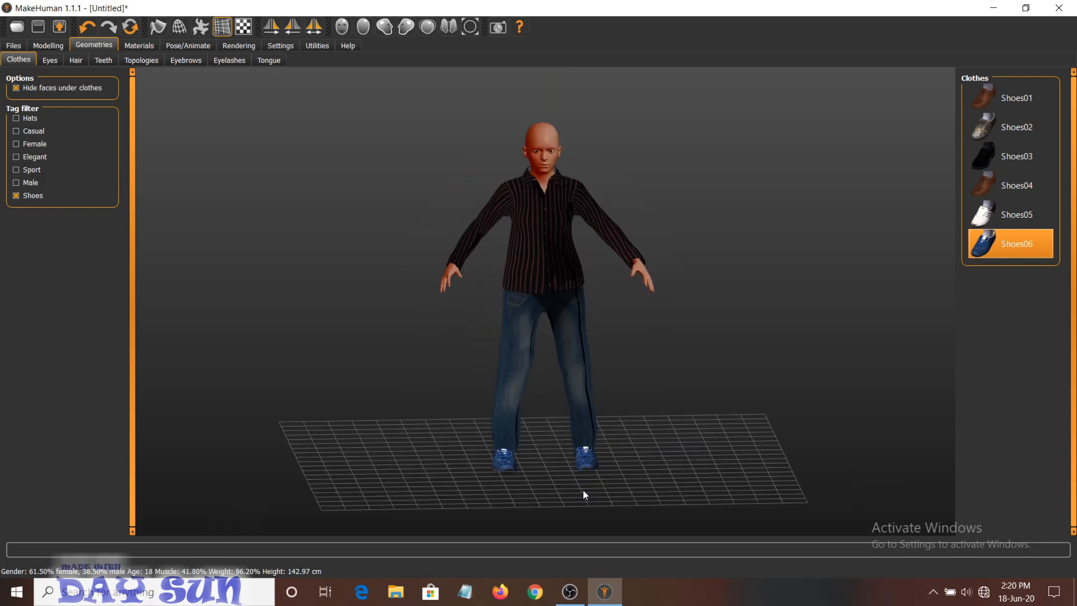
scroll(570, 434, up, 2)
scroll(566, 409, down, 1)
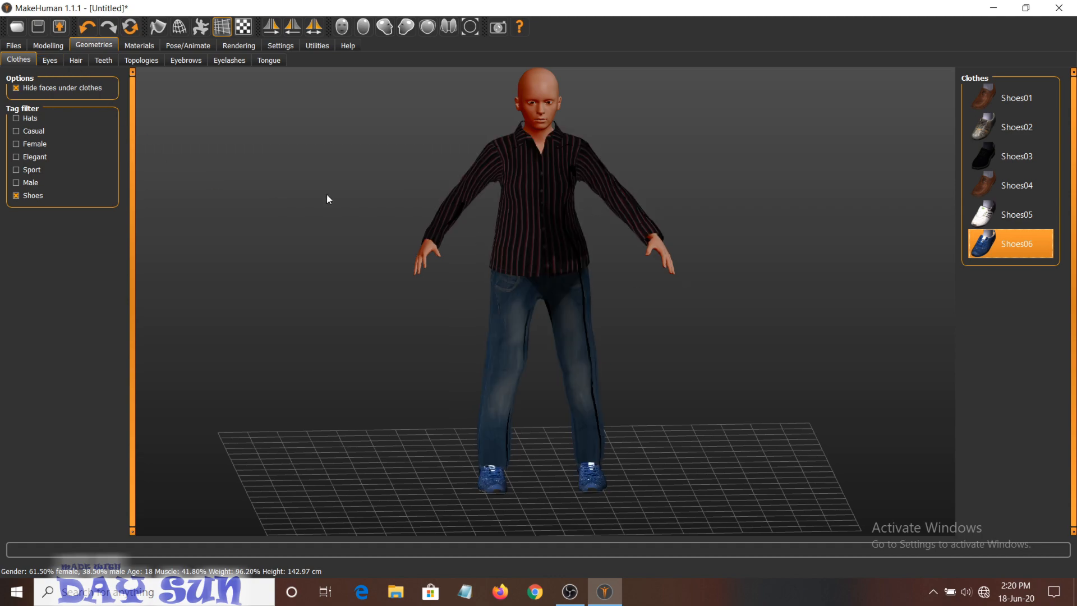
- Compare the None, High-poly and Low-poly eye geometries on the face and settle on Low-poly eyes
scroll(234, 130, up, 5)
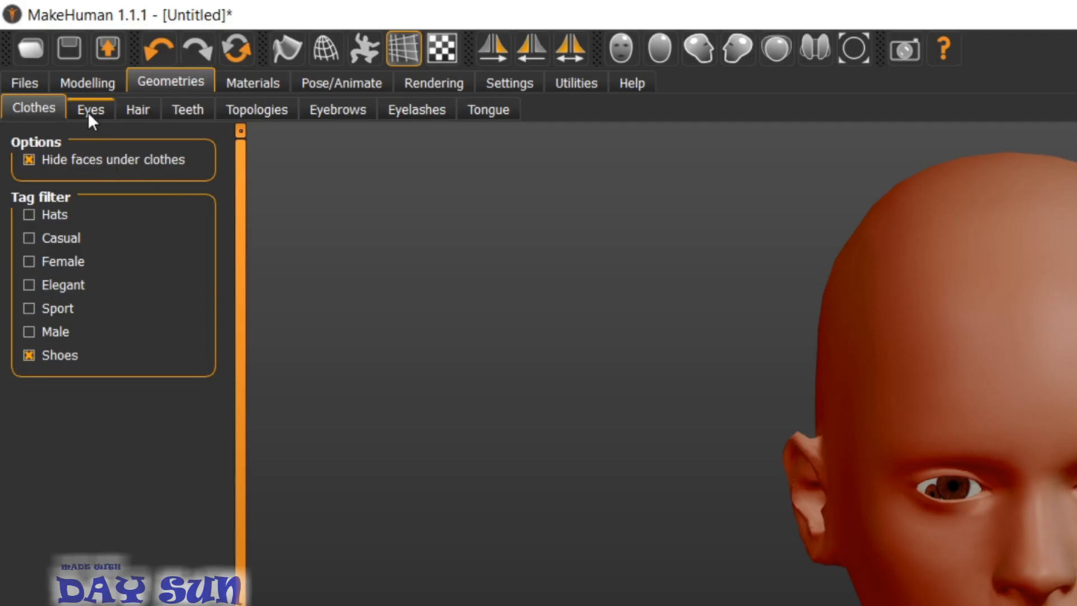
click(90, 110)
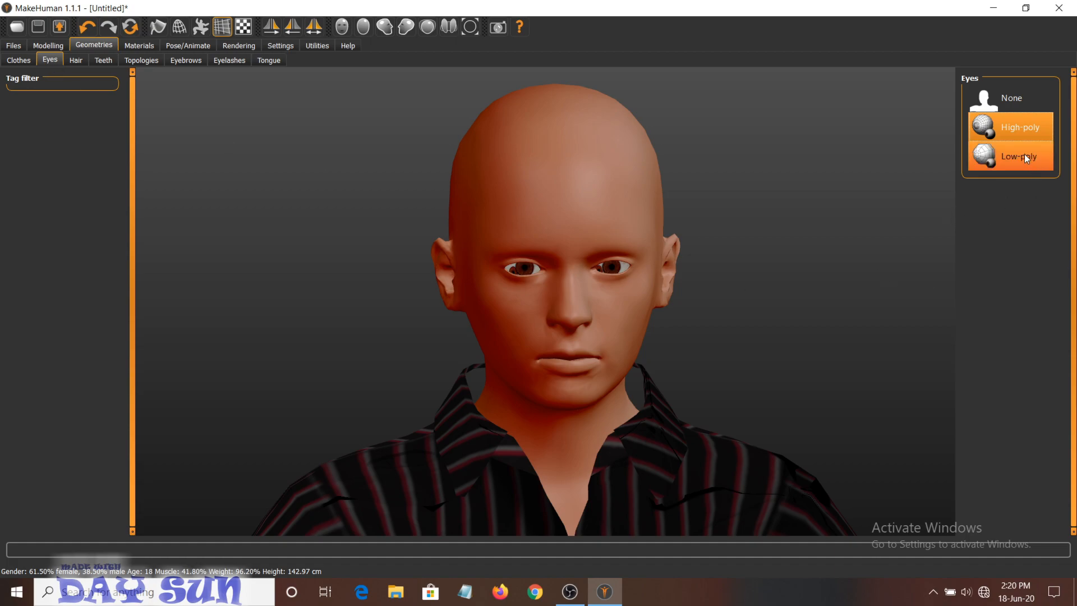
click(1004, 96)
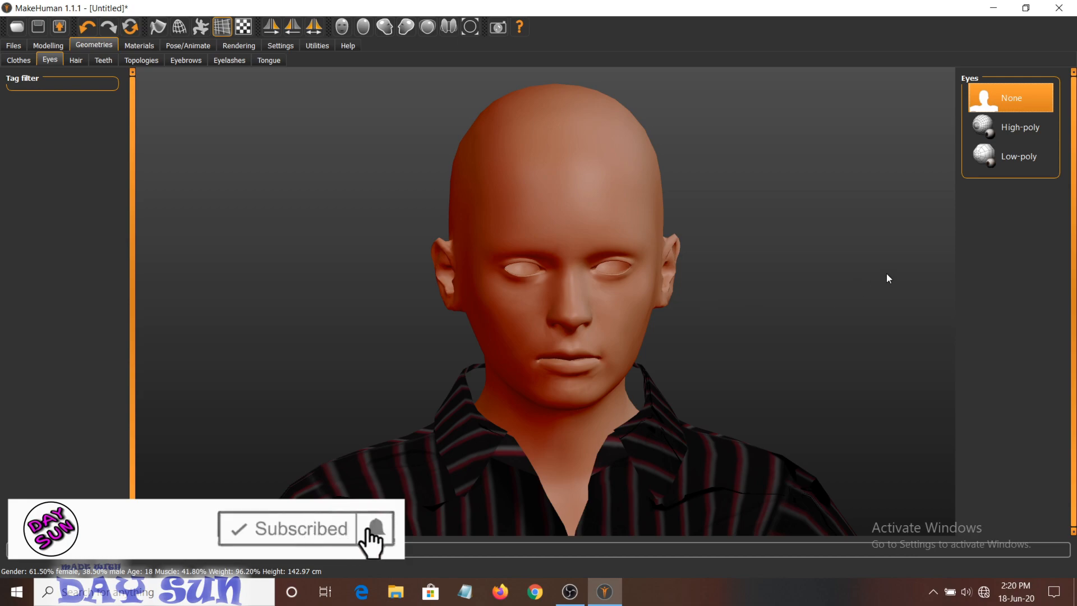
click(1019, 157)
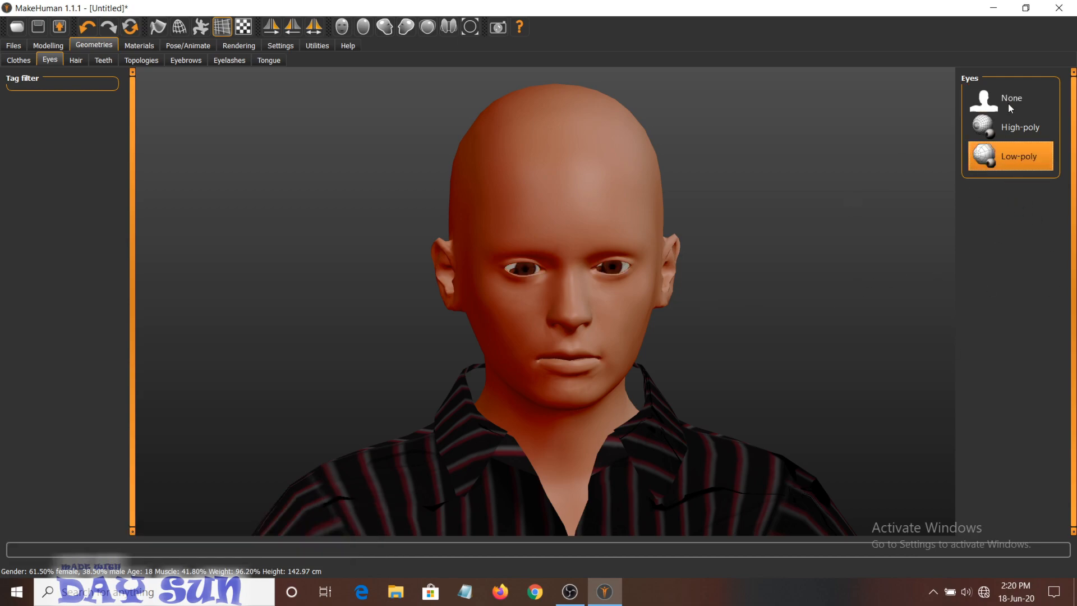
click(1008, 129)
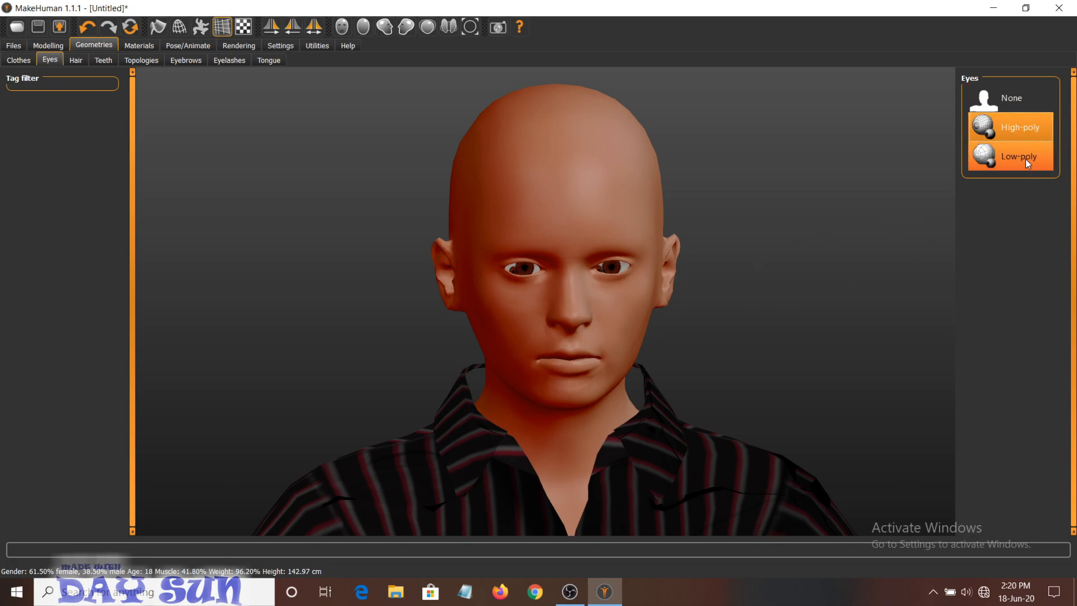
click(1008, 157)
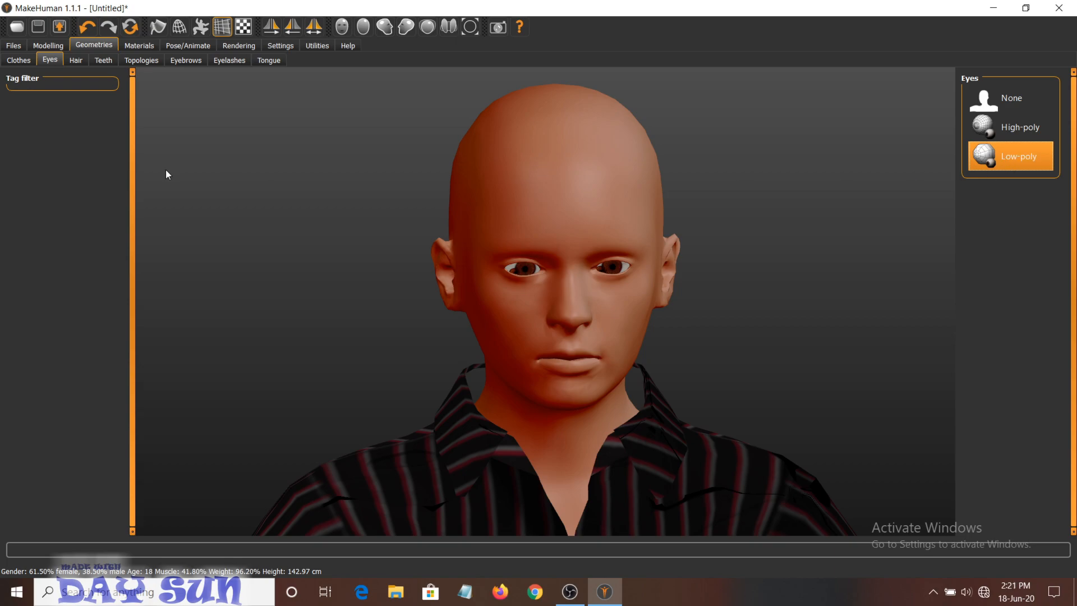
- Give the model the Short02 hair and the Teeth shape01 teeth
click(75, 60)
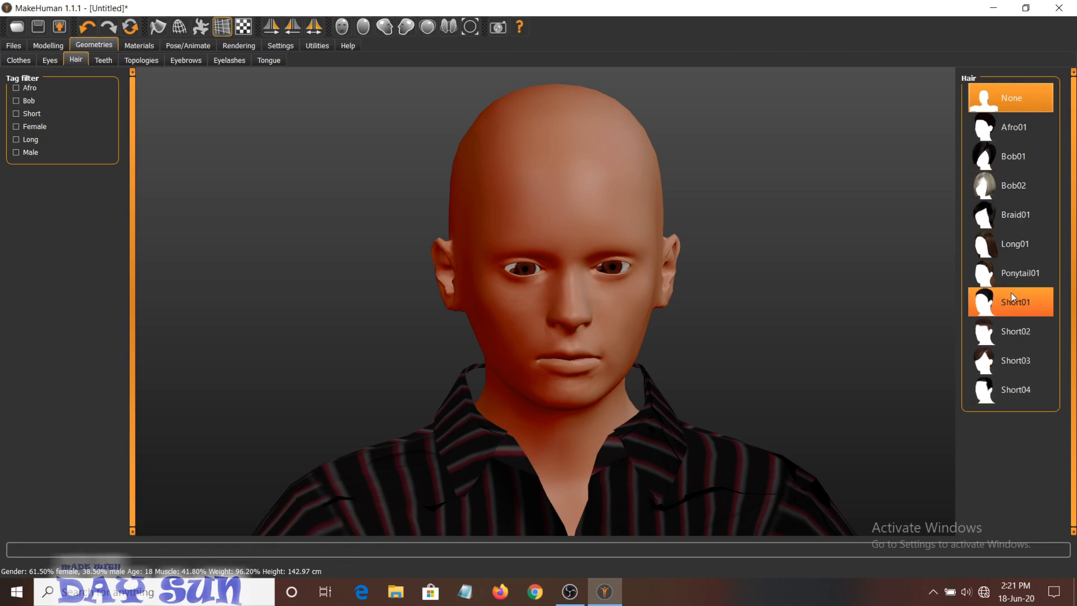
click(1007, 331)
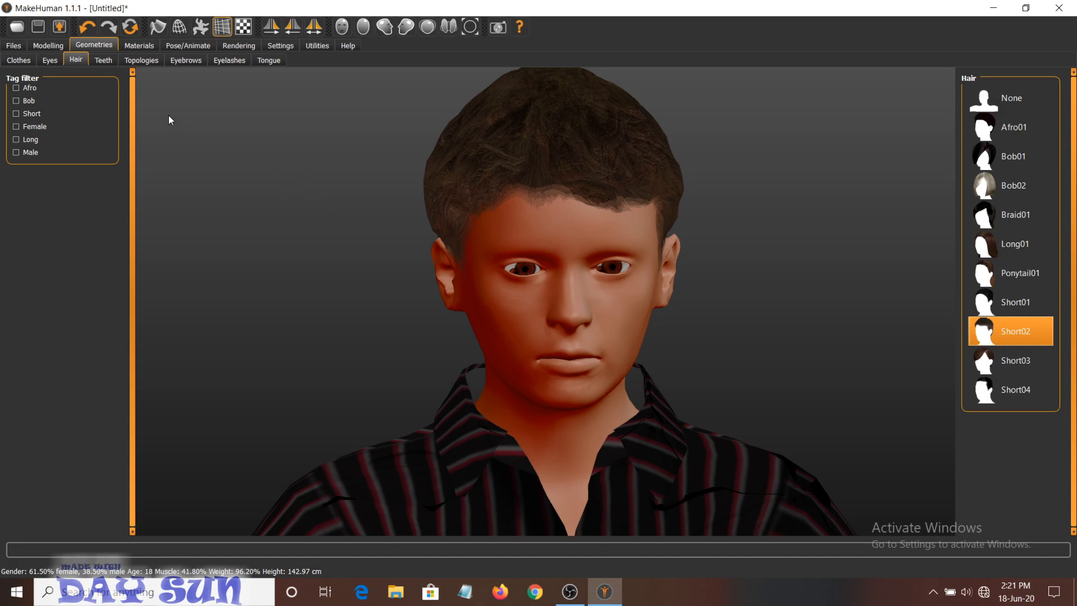
click(103, 59)
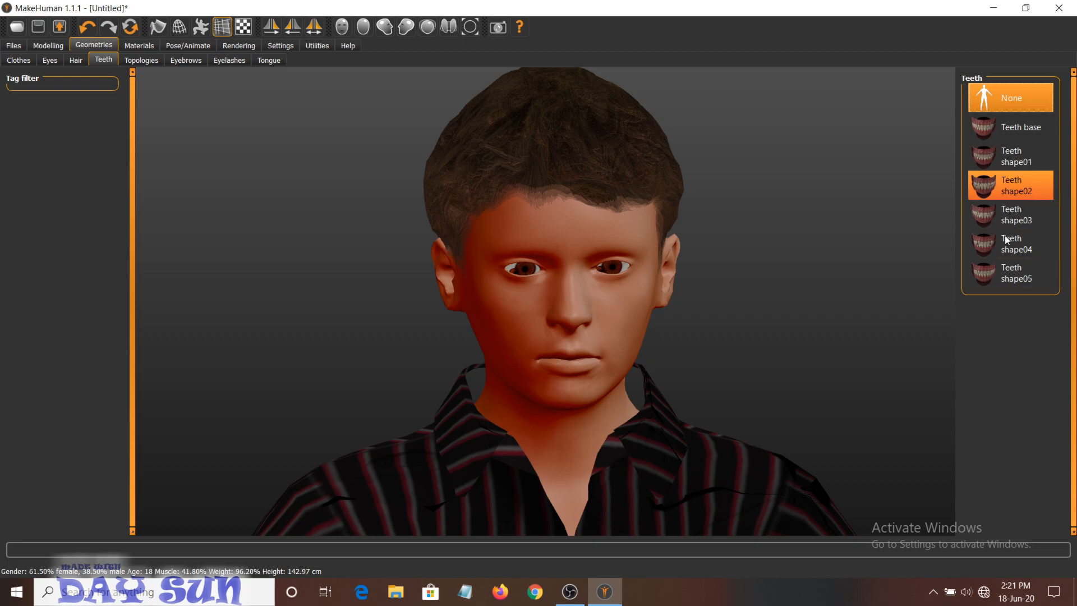
click(998, 150)
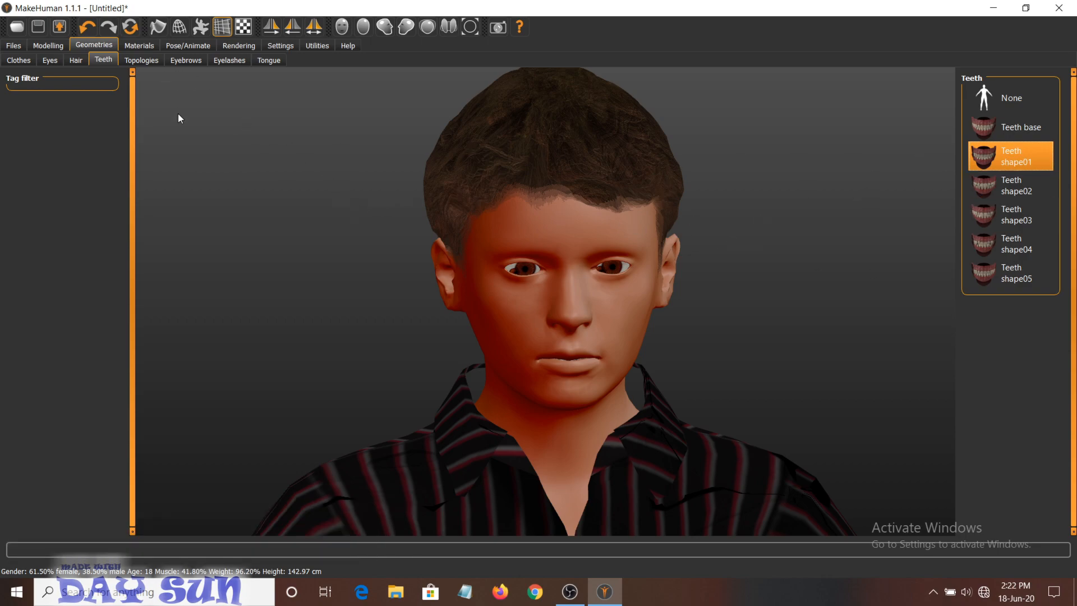
- Clear the Shoes tag filter from the clothes and take Male casualsuit03 off the model
click(150, 60)
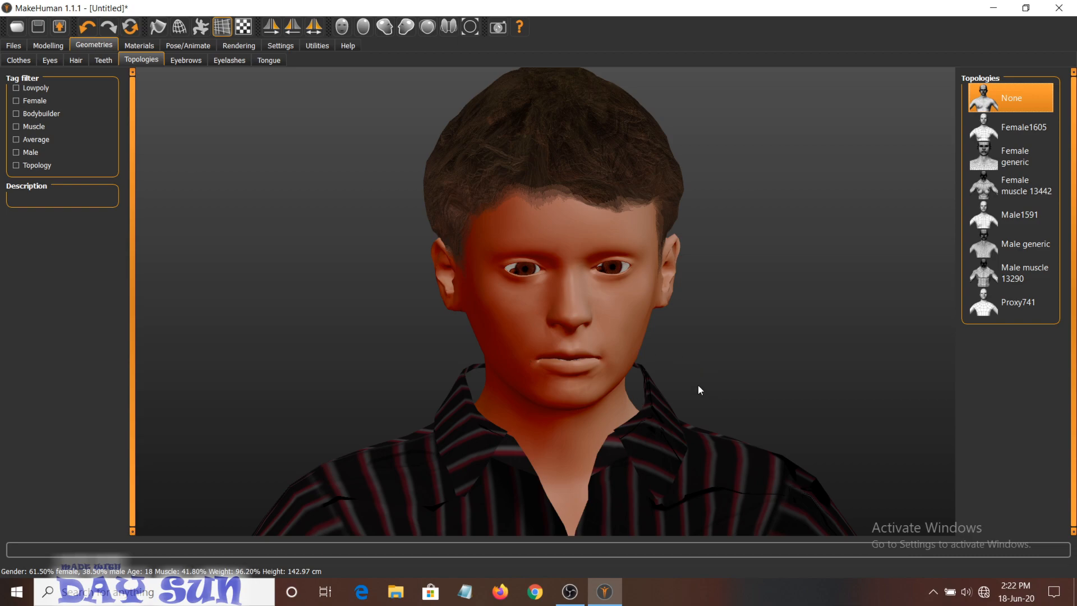
click(47, 46)
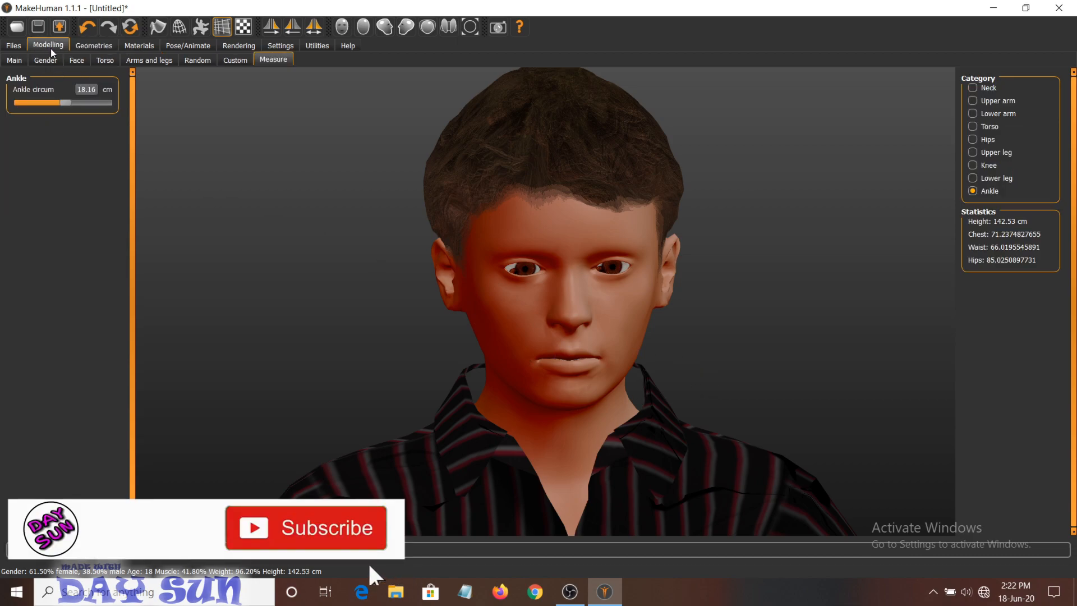
click(93, 46)
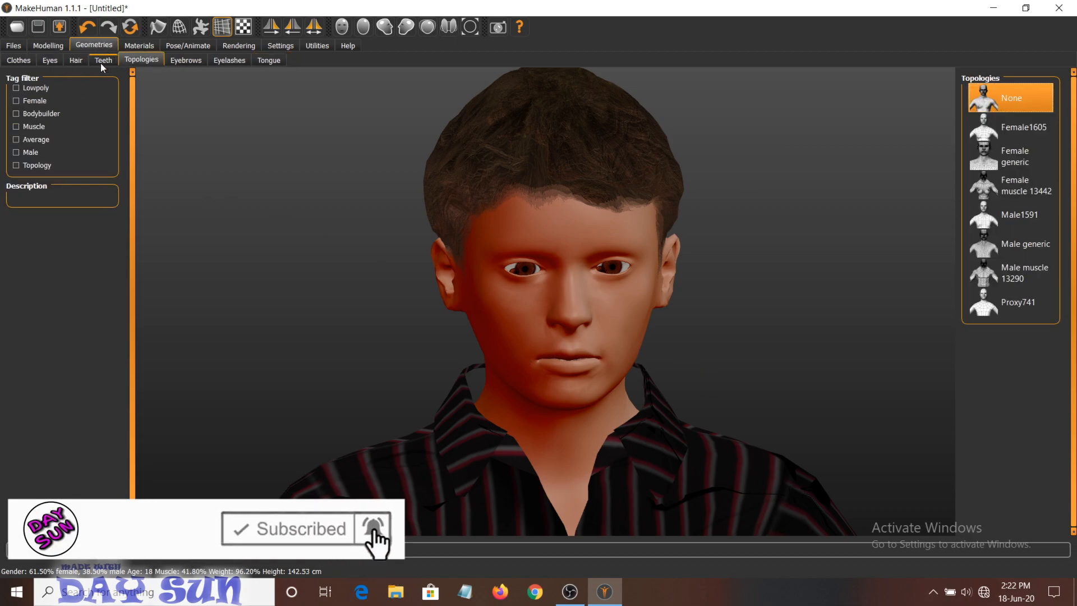
click(22, 60)
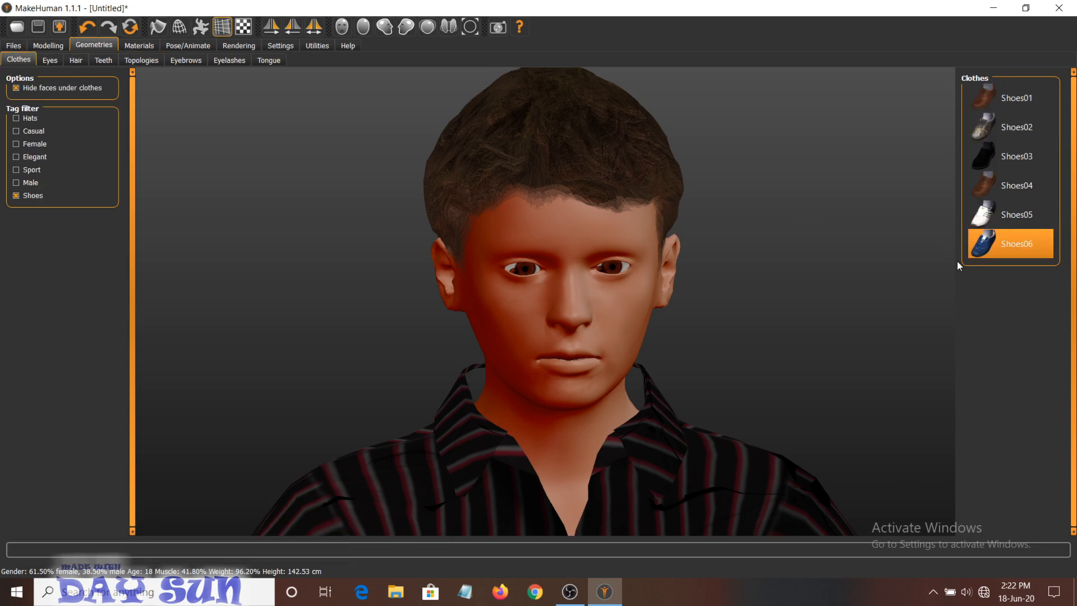
click(21, 196)
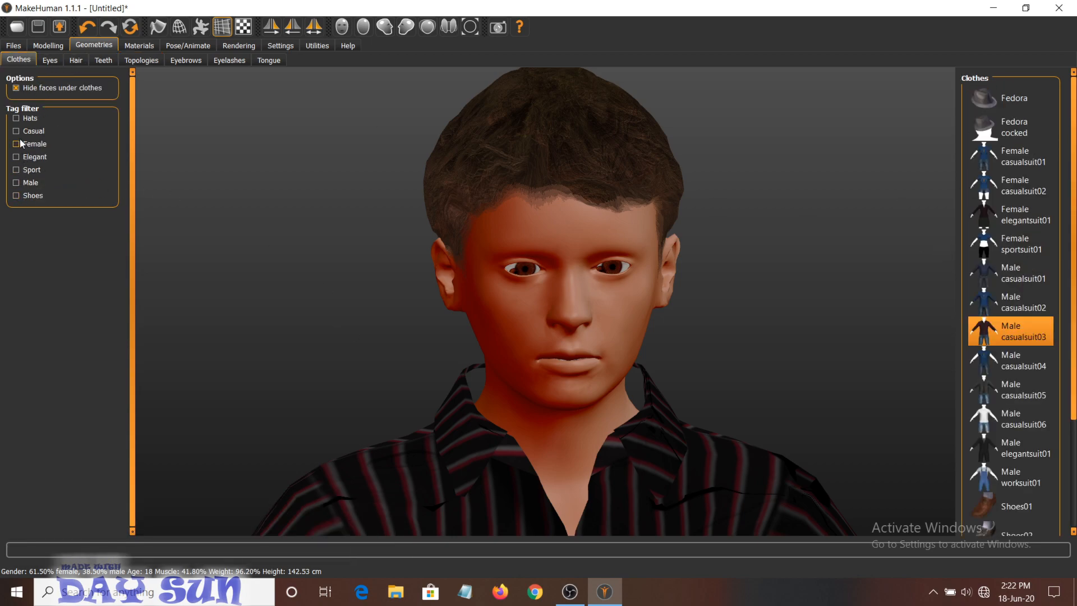
click(979, 334)
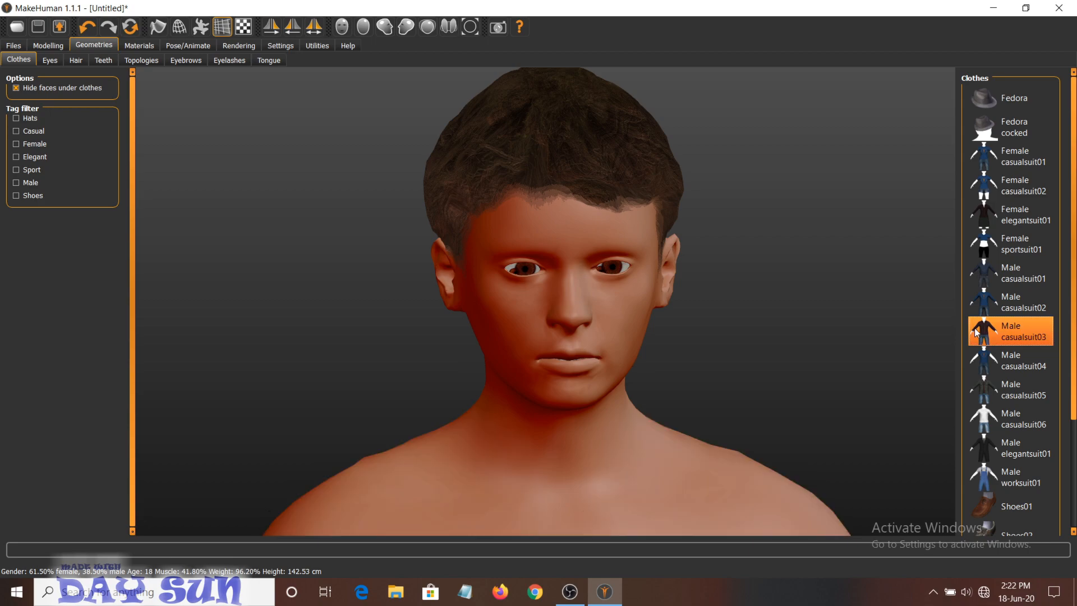
- Try several body topologies, including Male1591 and Female1605, and apply Male muscle 13290 to the model
scroll(734, 368, down, 3)
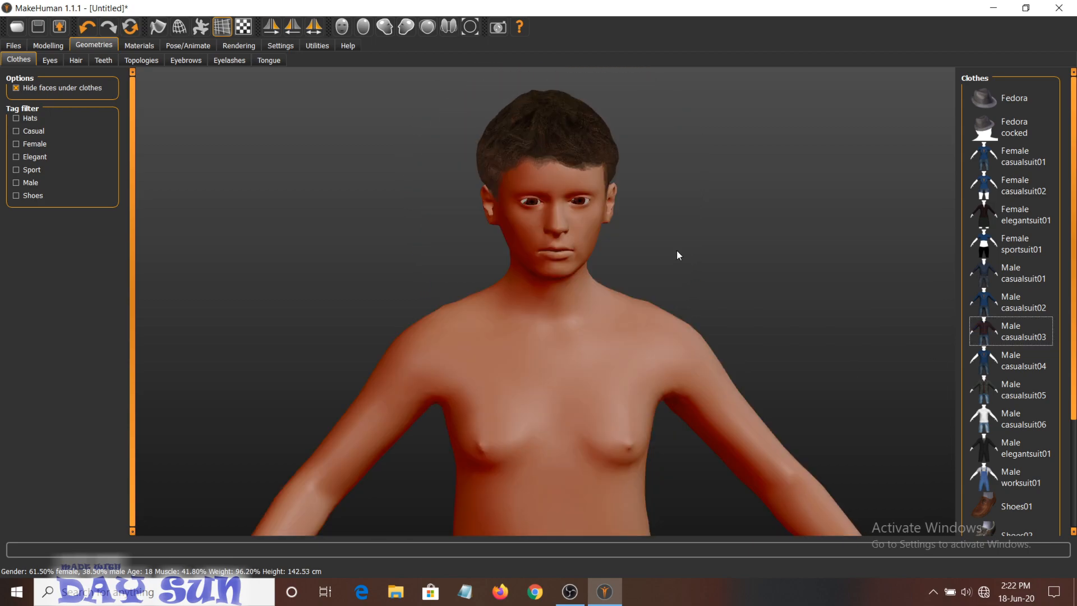
scroll(676, 254, down, 2)
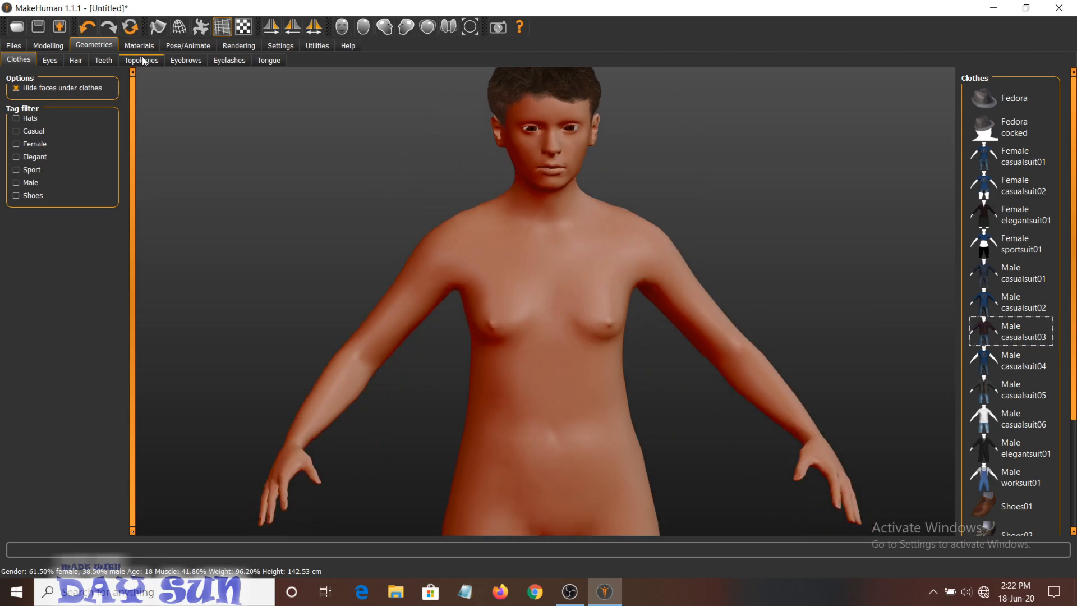
click(104, 62)
click(143, 62)
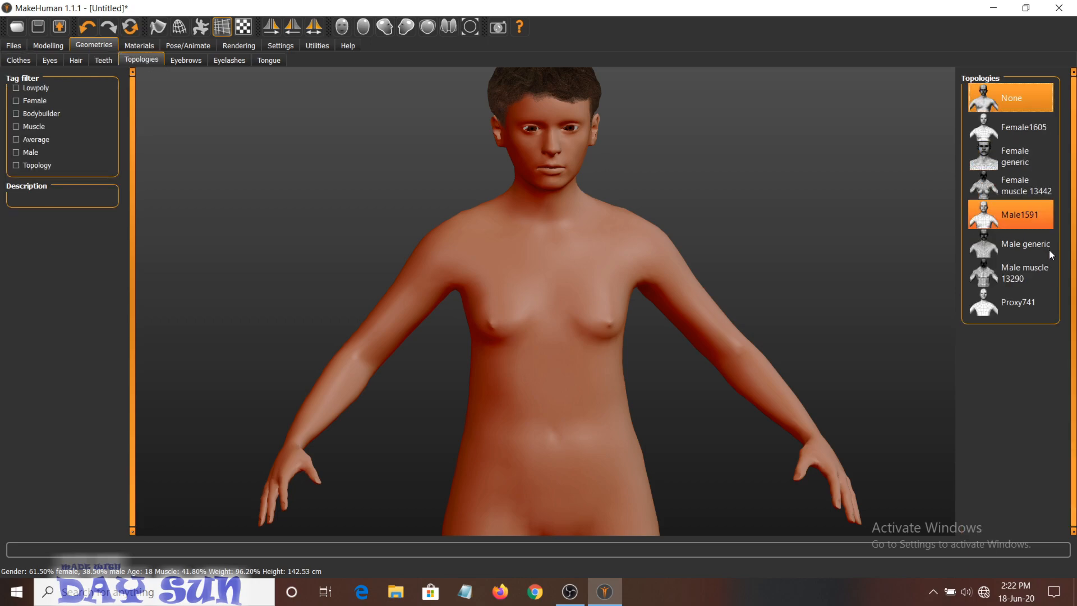
click(1014, 275)
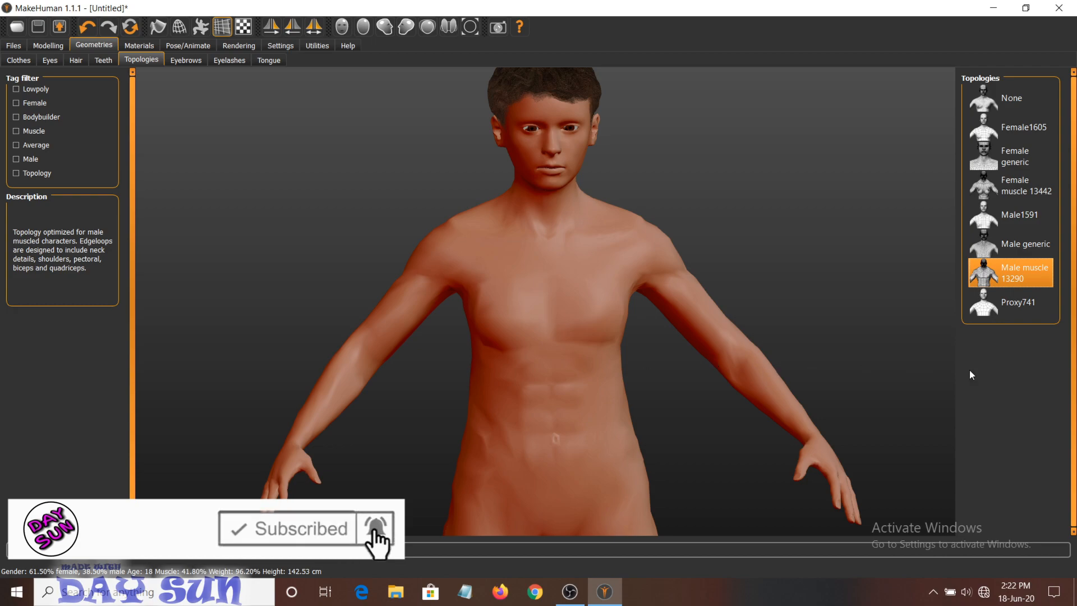
click(1005, 221)
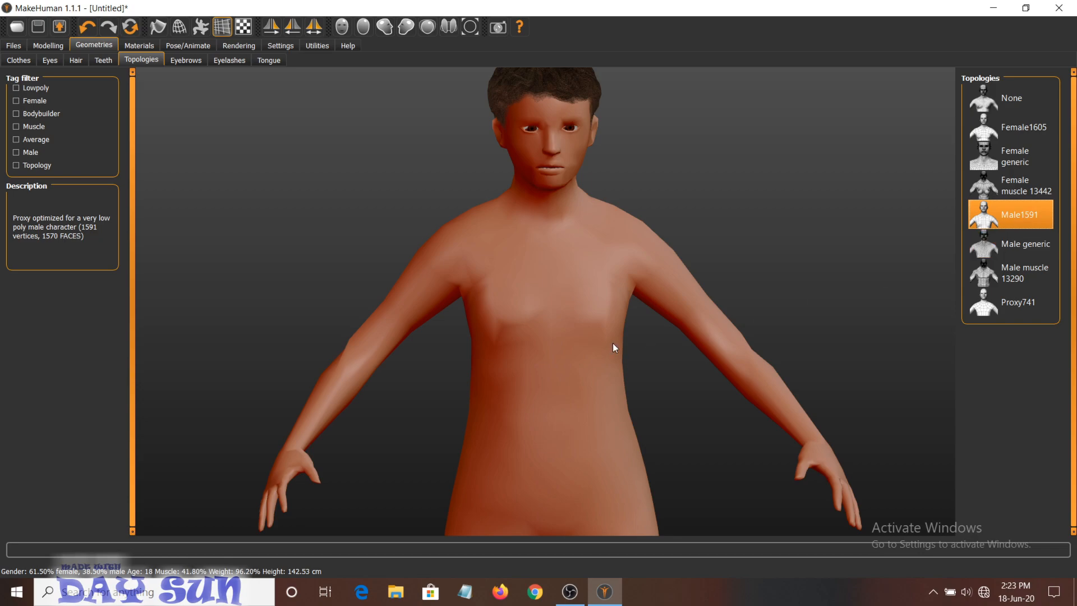
click(1015, 128)
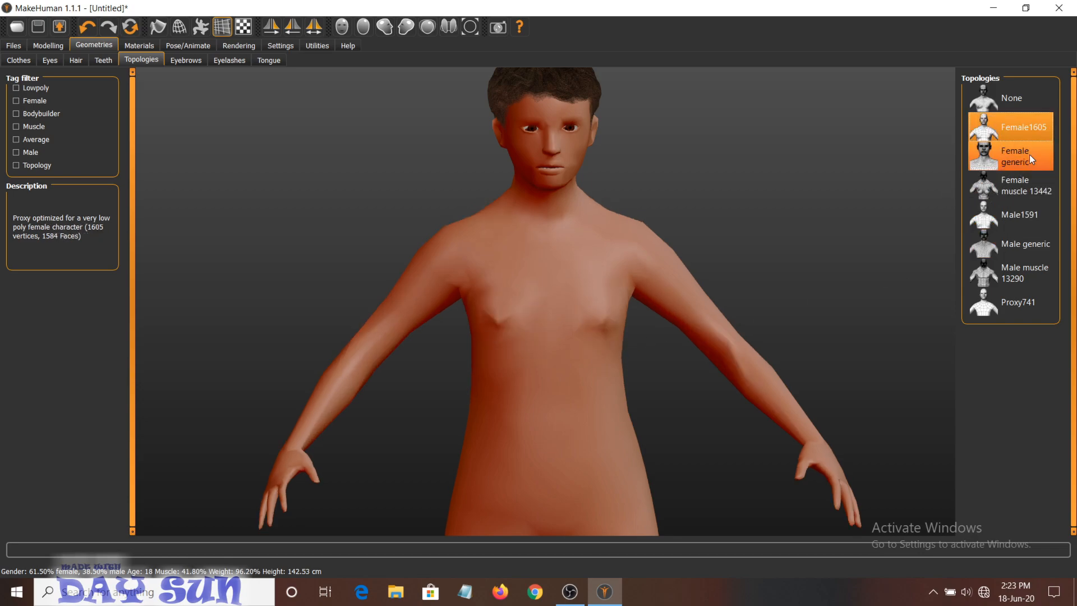
click(1019, 242)
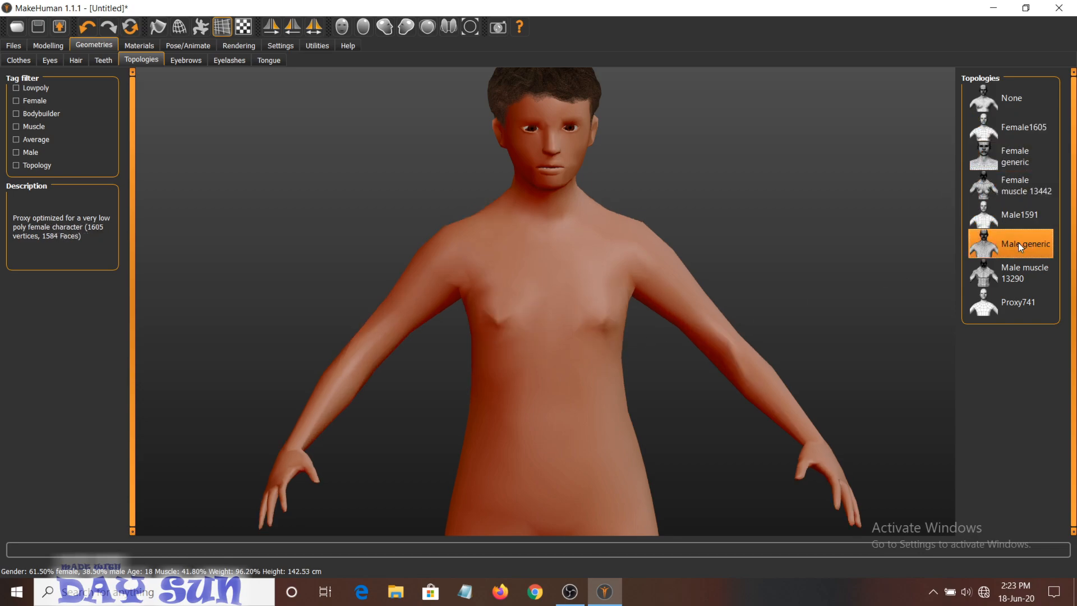
click(1013, 274)
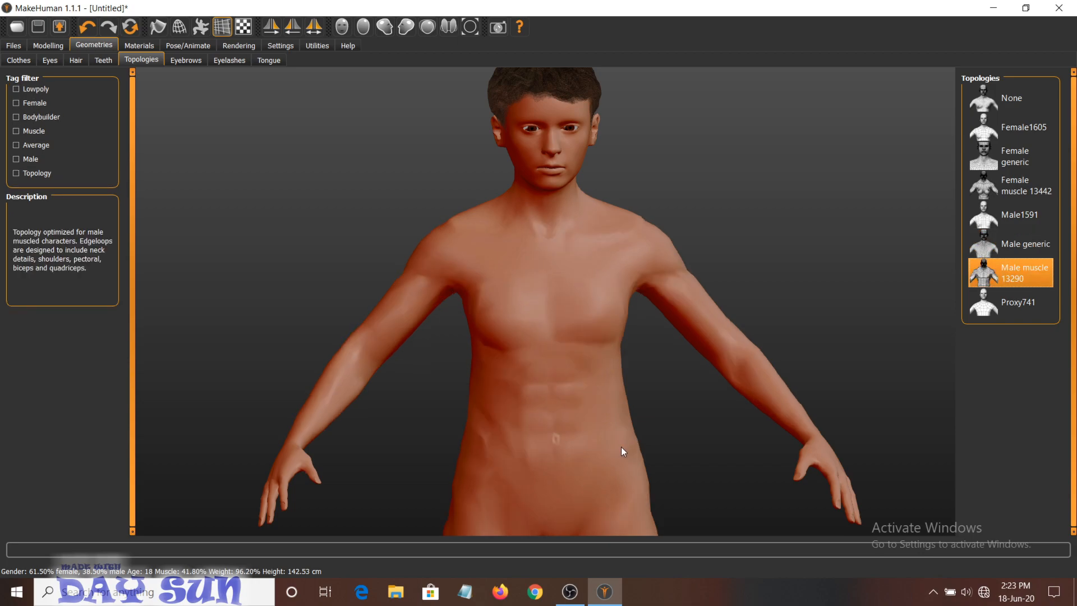
- Reset the body topology to None and check the model's whole figure
scroll(611, 447, up, 3)
scroll(538, 219, up, 2)
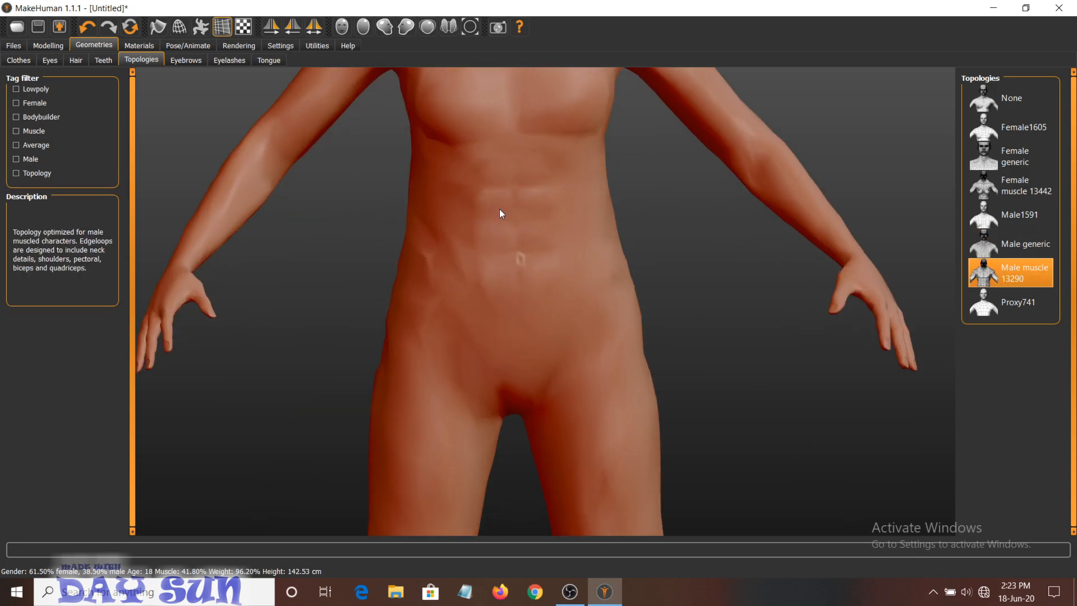
click(1001, 101)
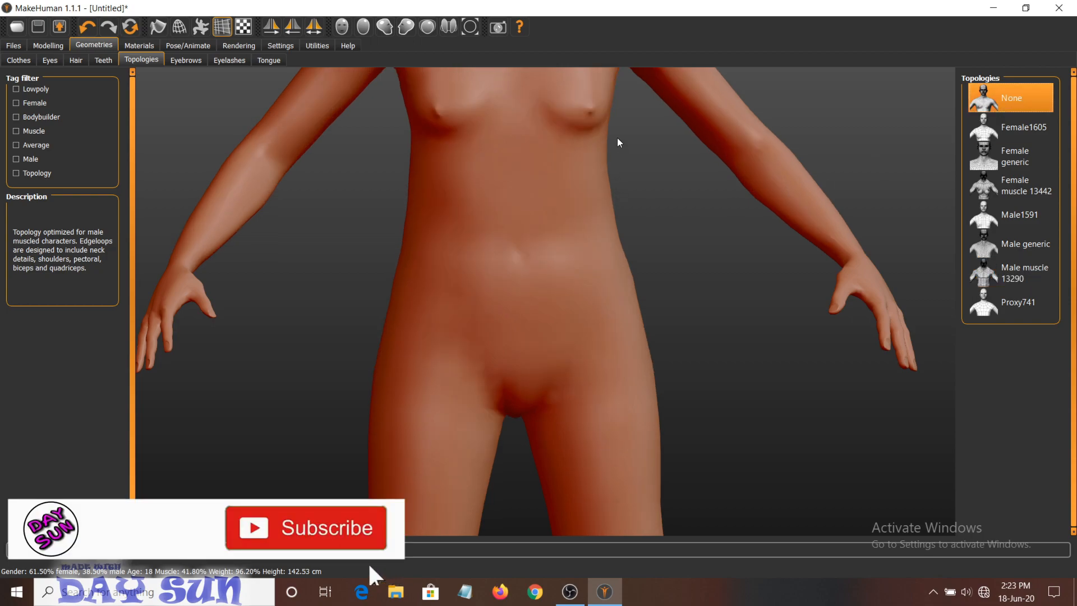
drag(617, 137, 625, 159)
scroll(625, 158, down, 5)
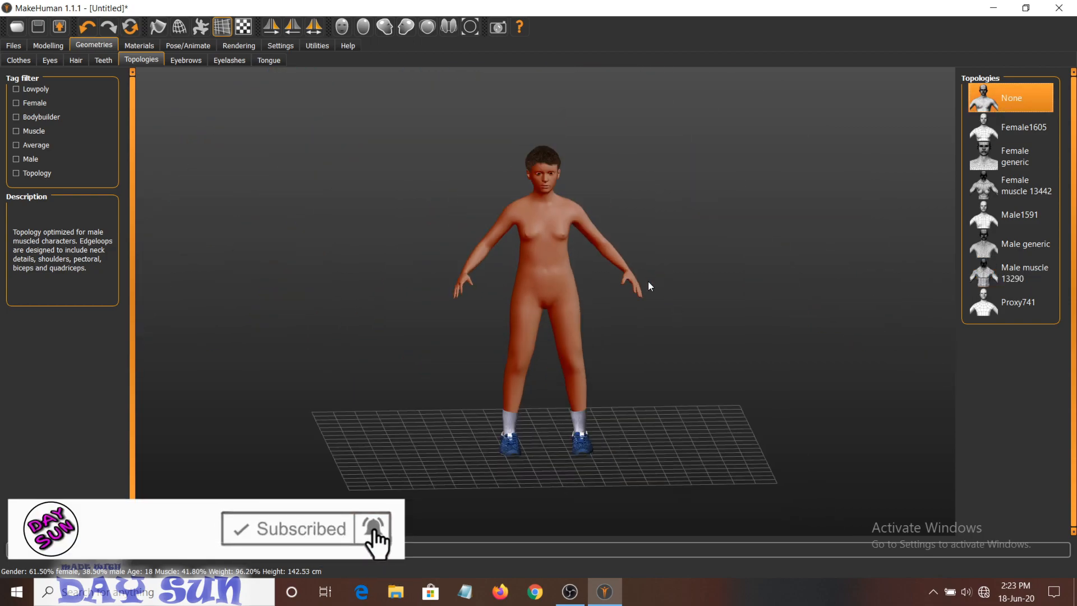
scroll(648, 307, up, 3)
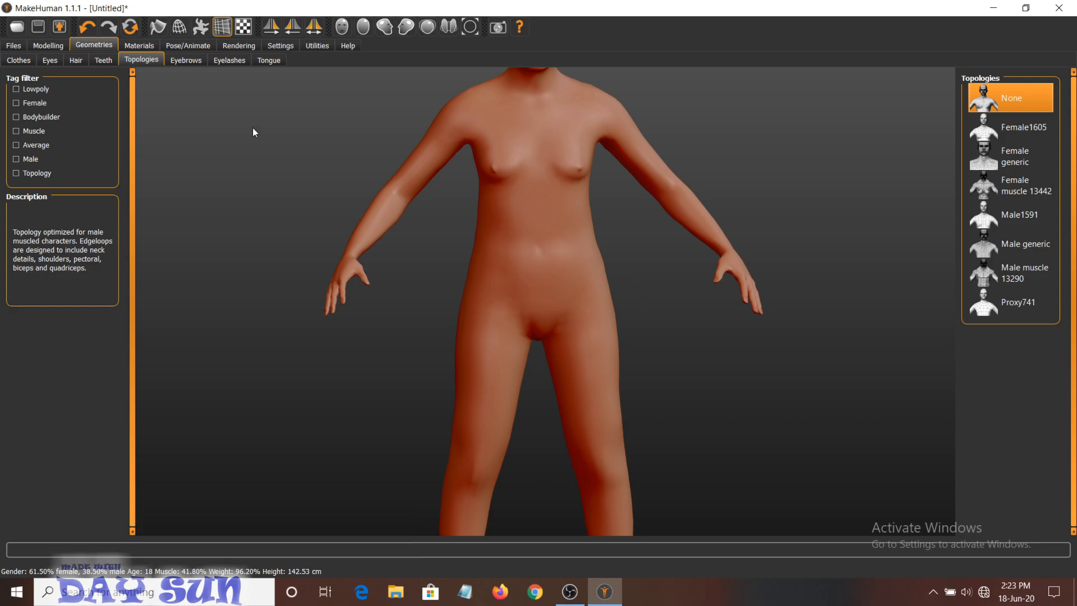
- Dress the model in the Male casualsuit03 outfit
click(19, 60)
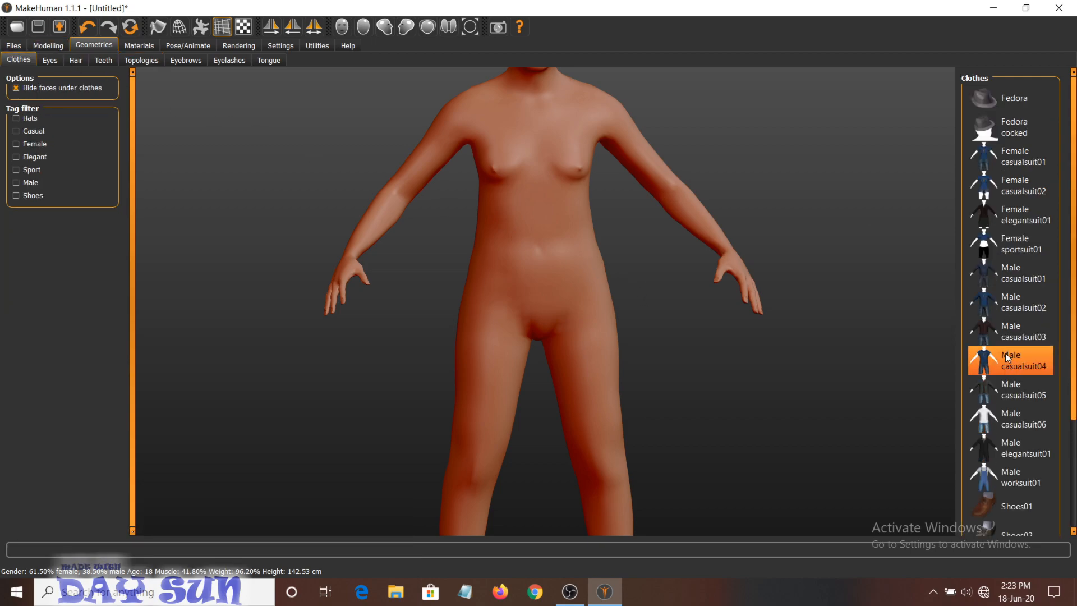
click(1009, 331)
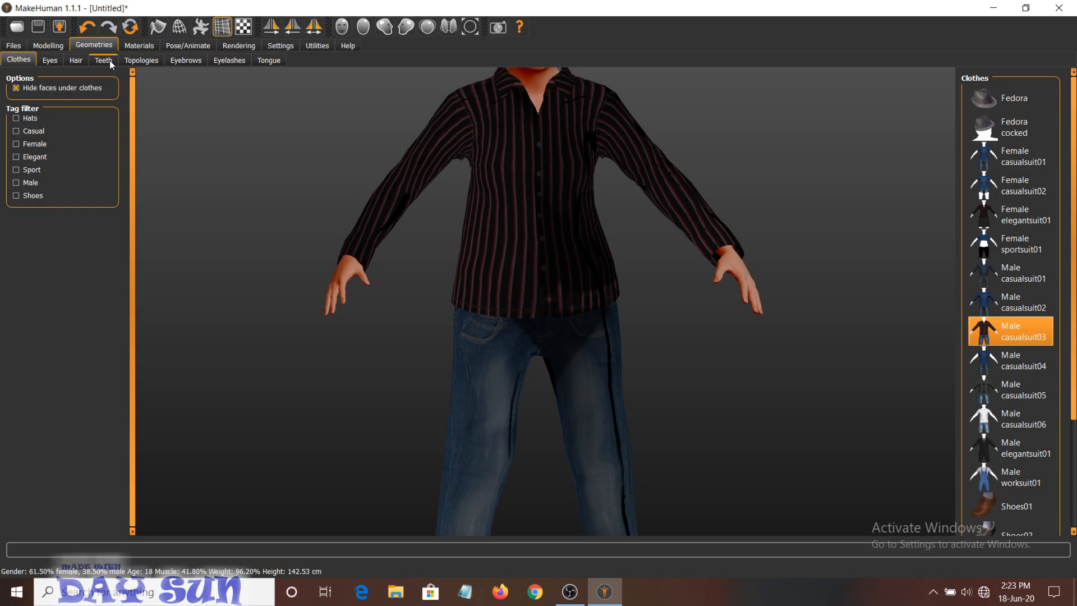
click(147, 60)
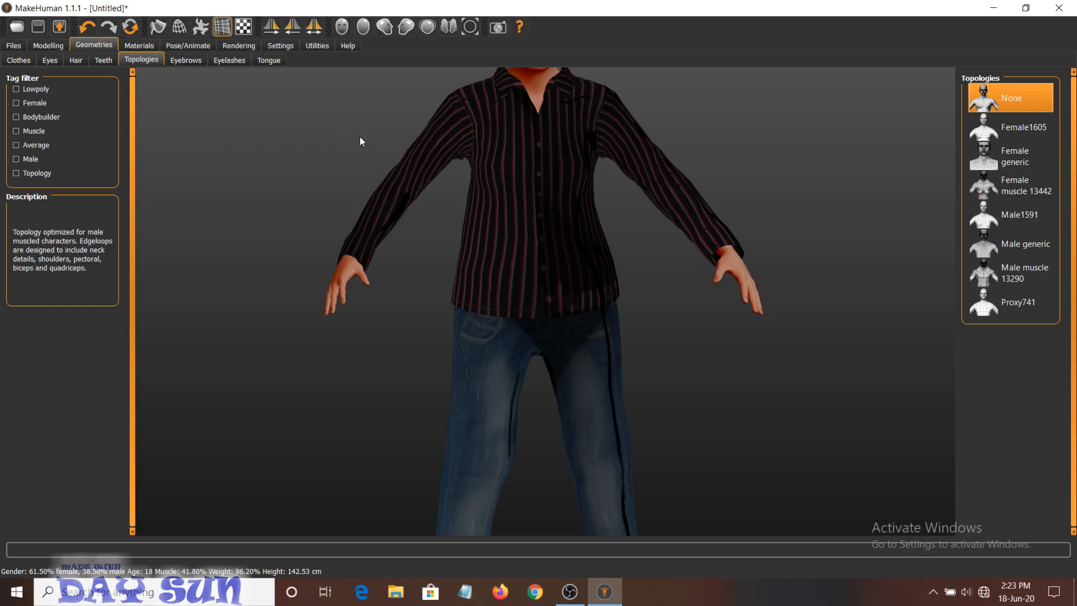
- Give the model's face the Eyebrow009 eyebrows and check them up close
click(190, 59)
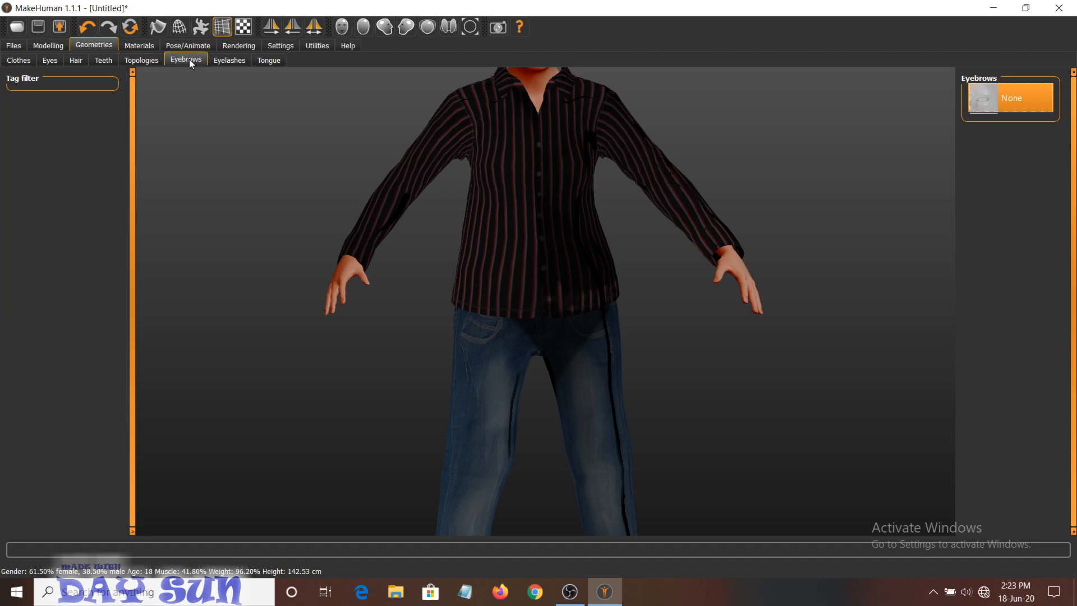
scroll(695, 269, up, 3)
scroll(688, 270, down, 8)
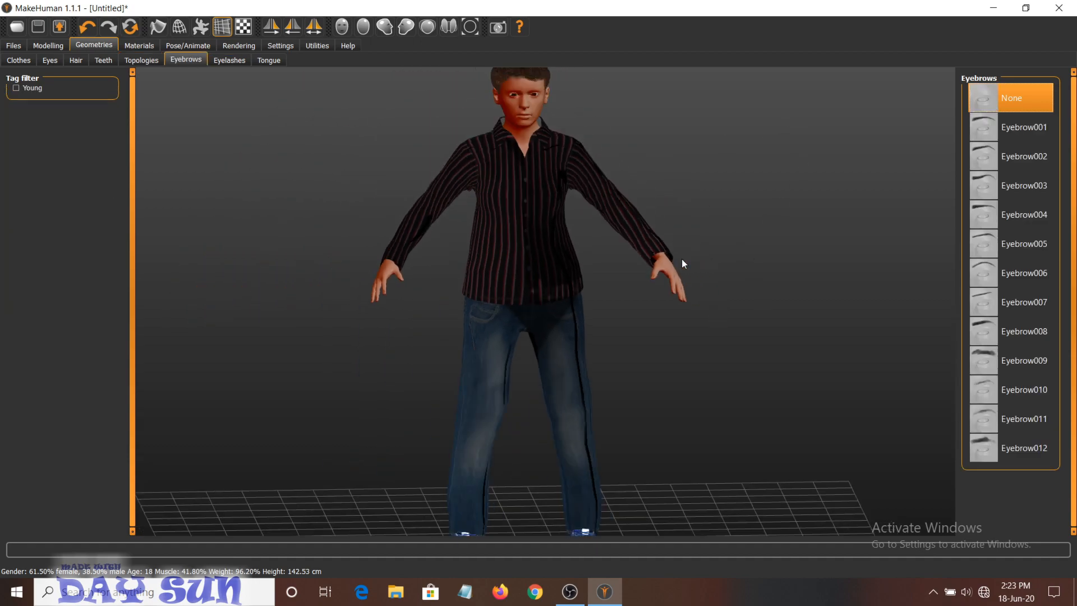
scroll(546, 268, up, 6)
middle_drag(545, 268, 547, 414)
scroll(547, 414, up, 6)
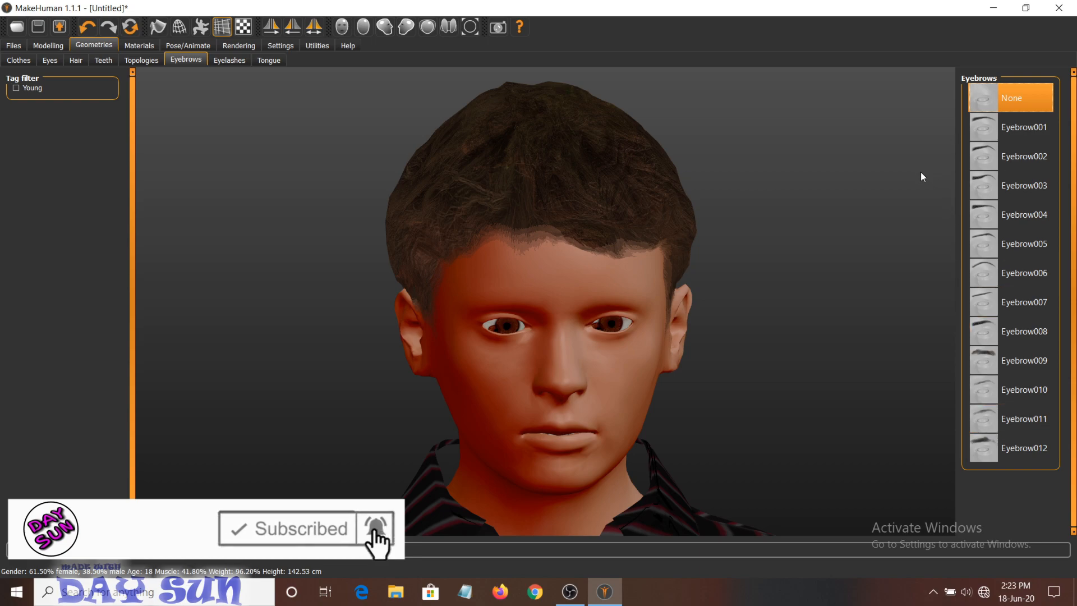
click(1027, 360)
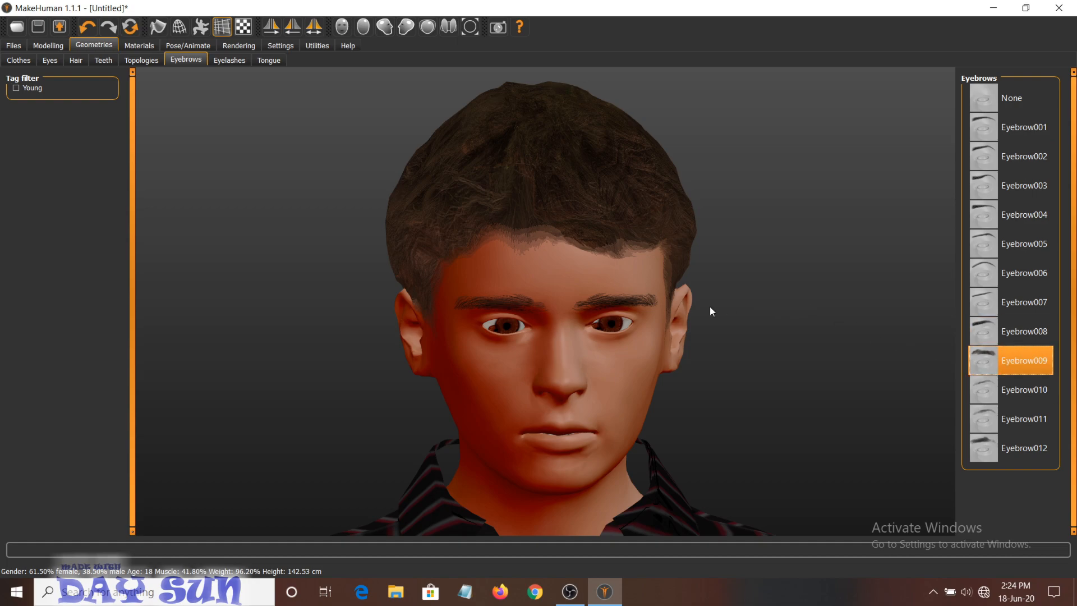
scroll(682, 315, up, 3)
scroll(621, 355, down, 3)
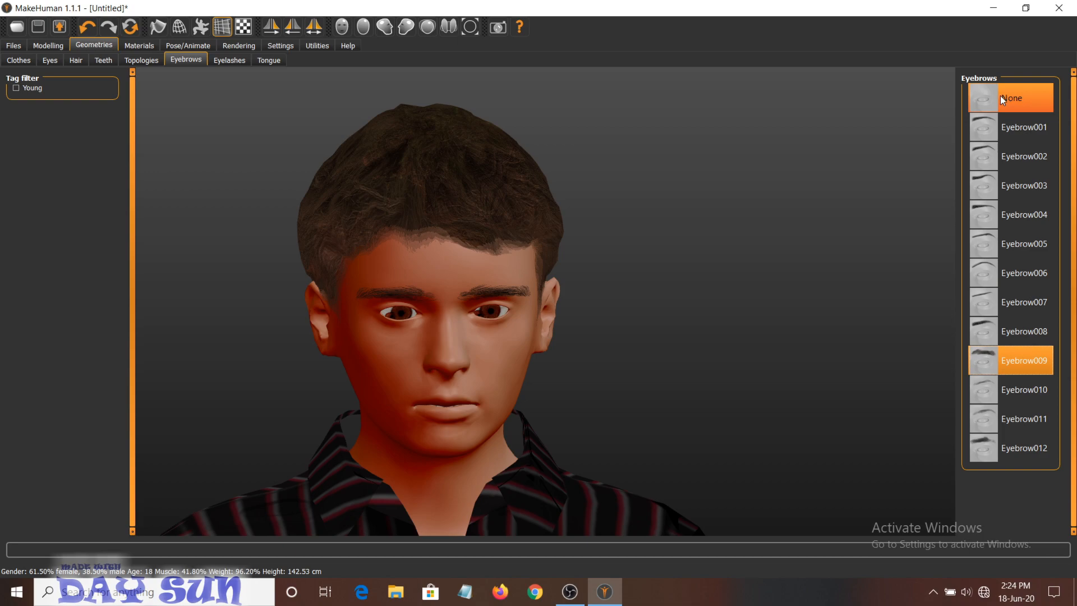
- Try Eyelashes01 and Eyelashes02 on the face, and set the eyelashes back to None
click(225, 58)
scroll(491, 345, down, 3)
scroll(523, 241, up, 4)
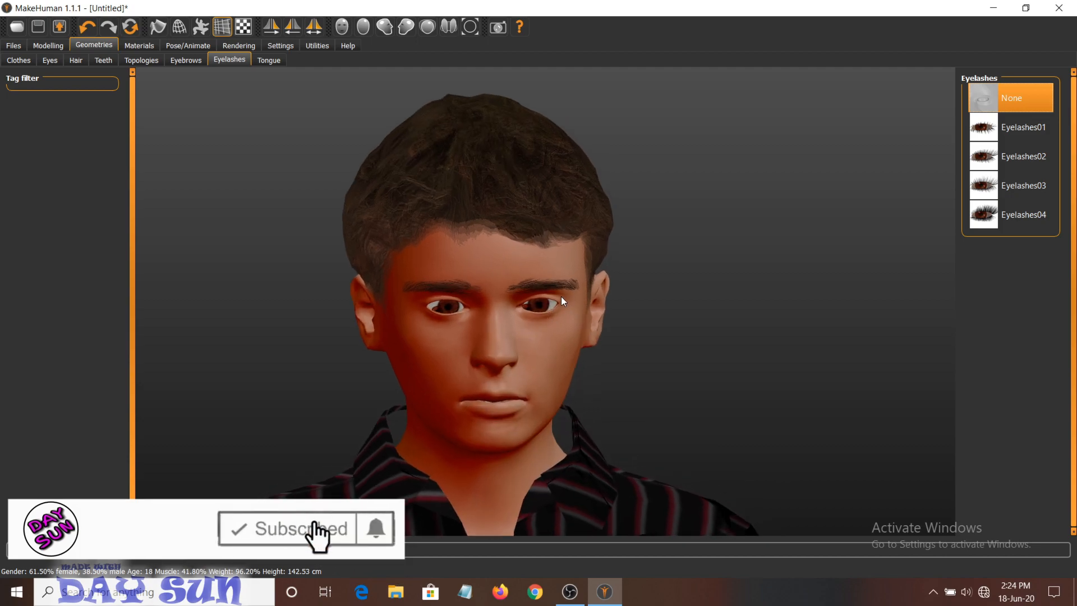
click(1018, 137)
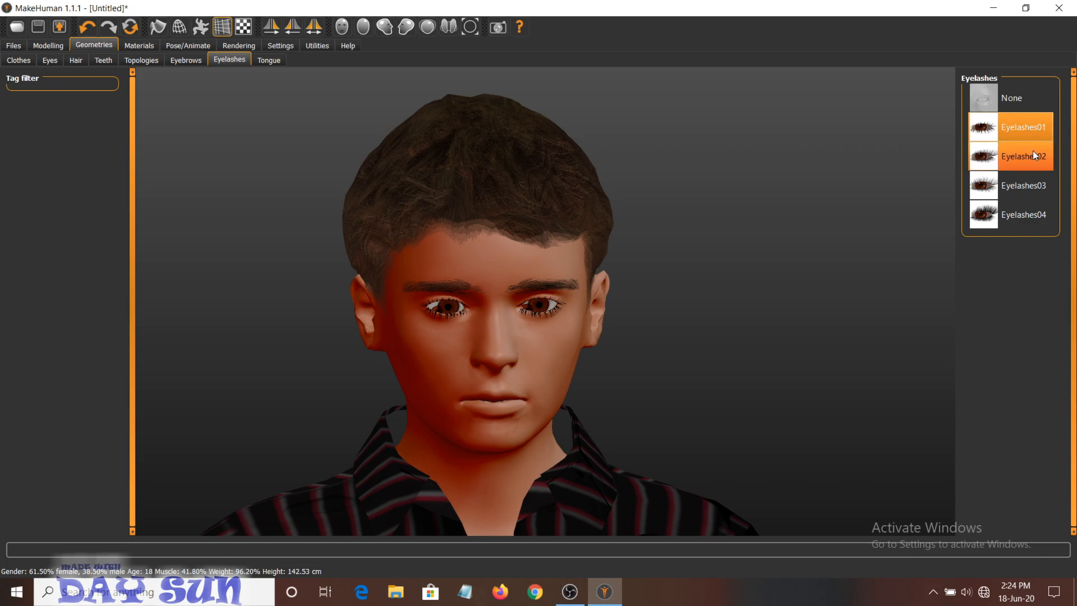
click(1035, 155)
click(996, 103)
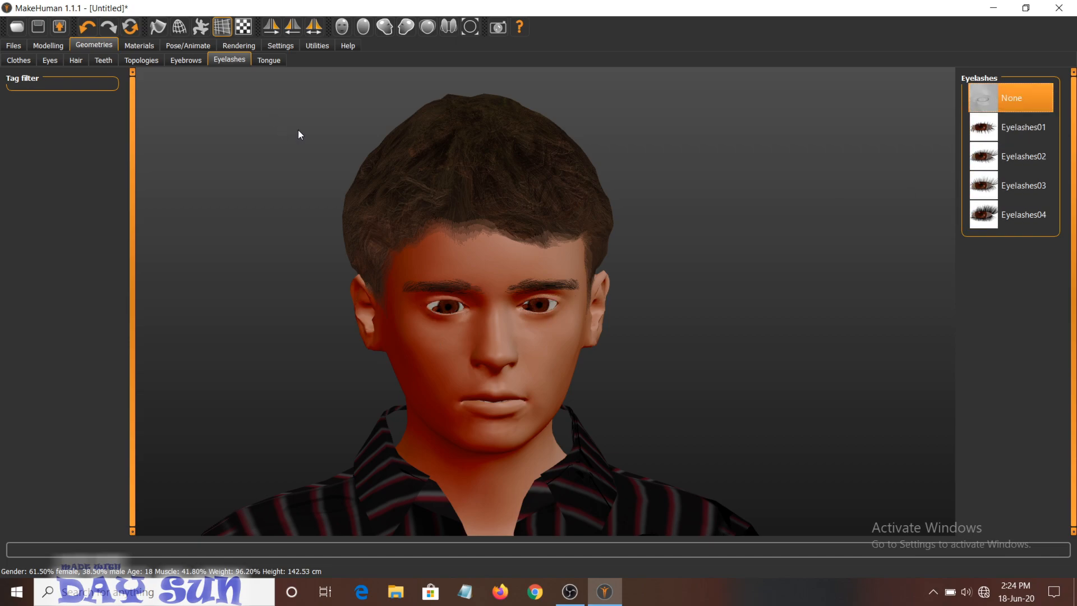
- Add the Tongue01 tongue to the model and browse the available skin materials
click(272, 60)
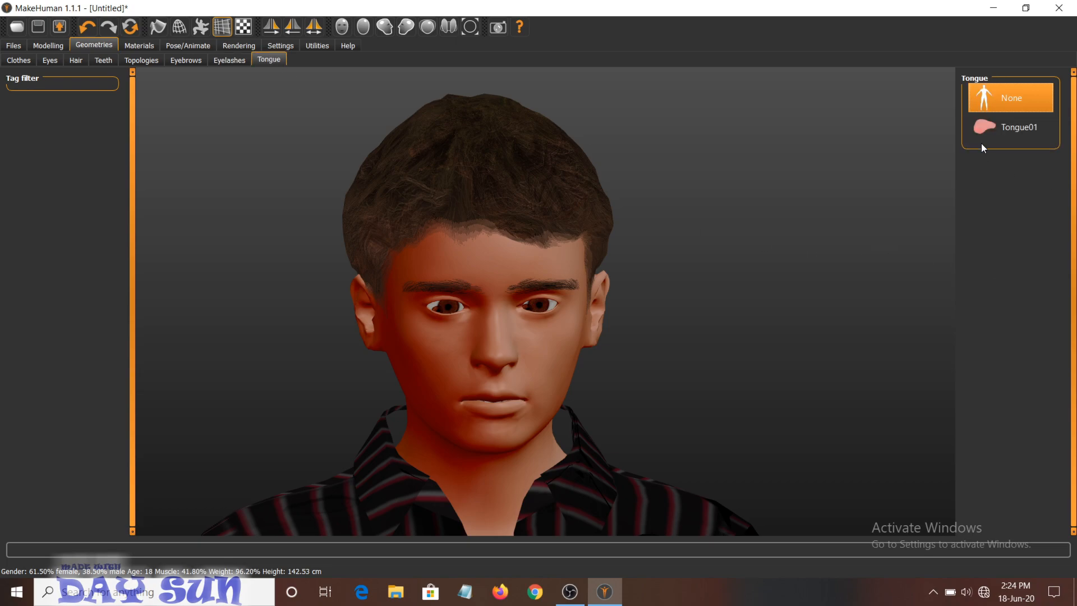
click(1002, 128)
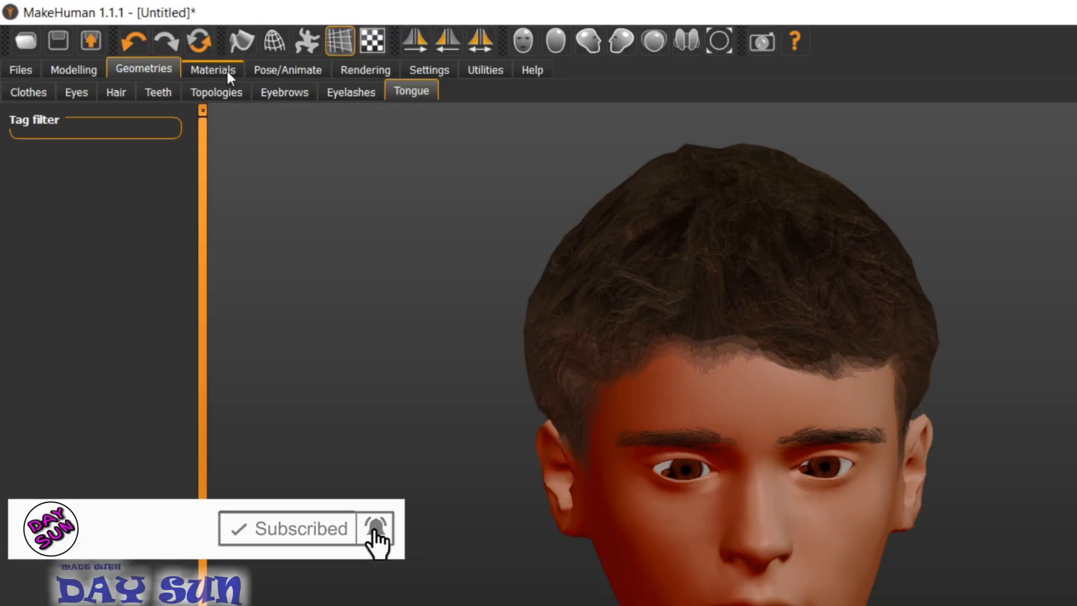
click(227, 72)
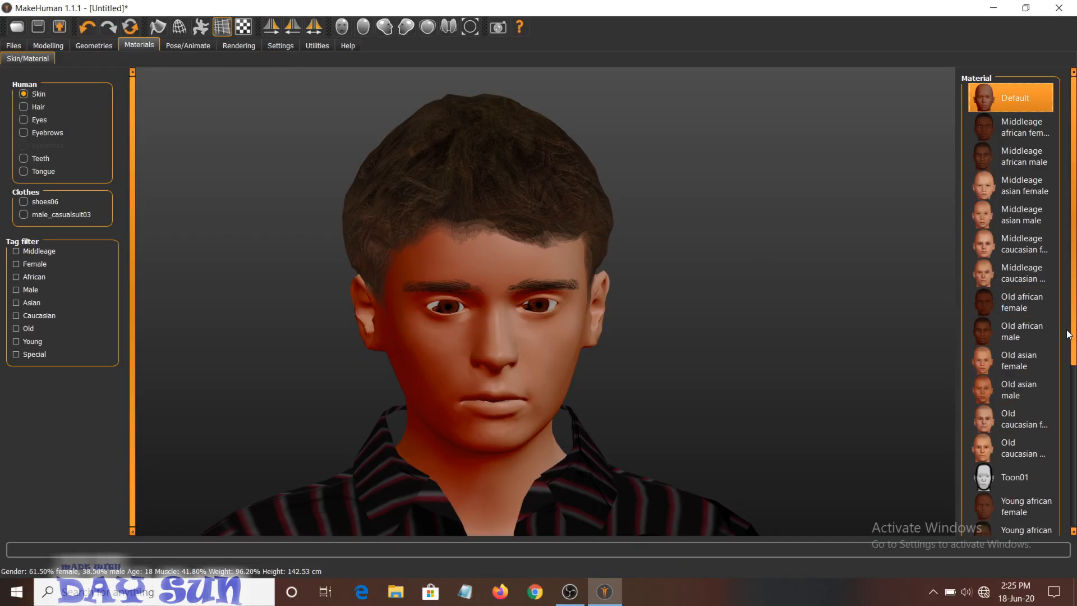
scroll(1076, 334, down, 4)
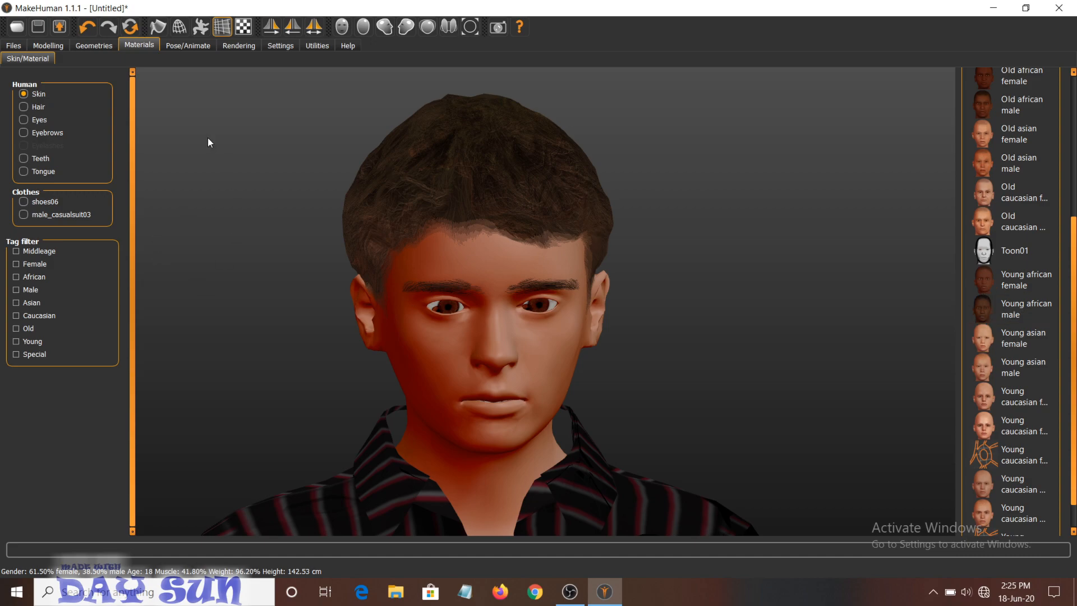
- Try the Cmu mb, Default and Default no toes skeleton rigs on the model, and return the rig to None
click(191, 44)
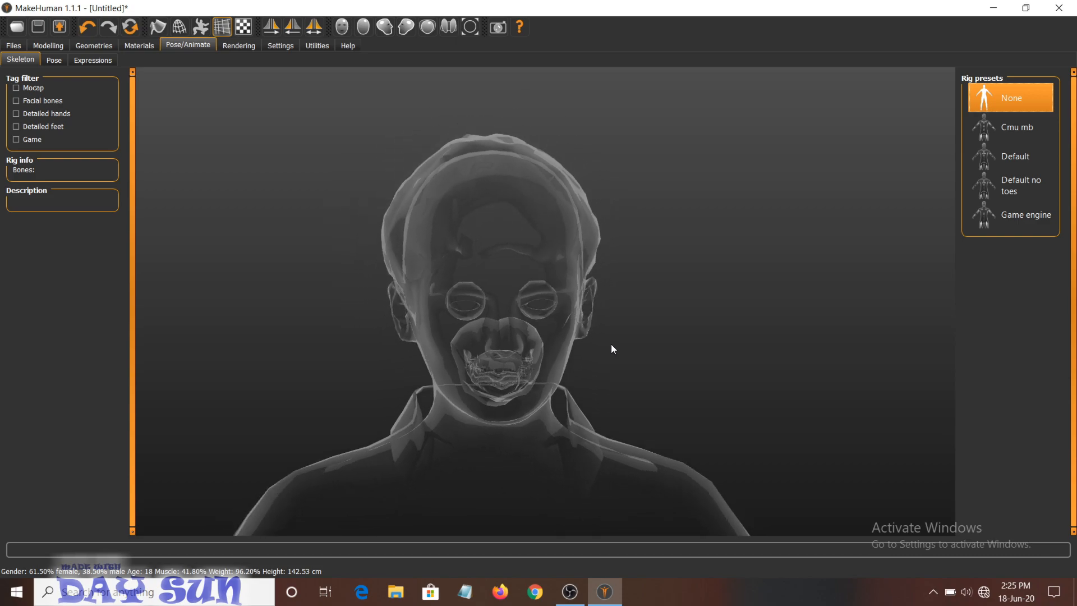
click(999, 127)
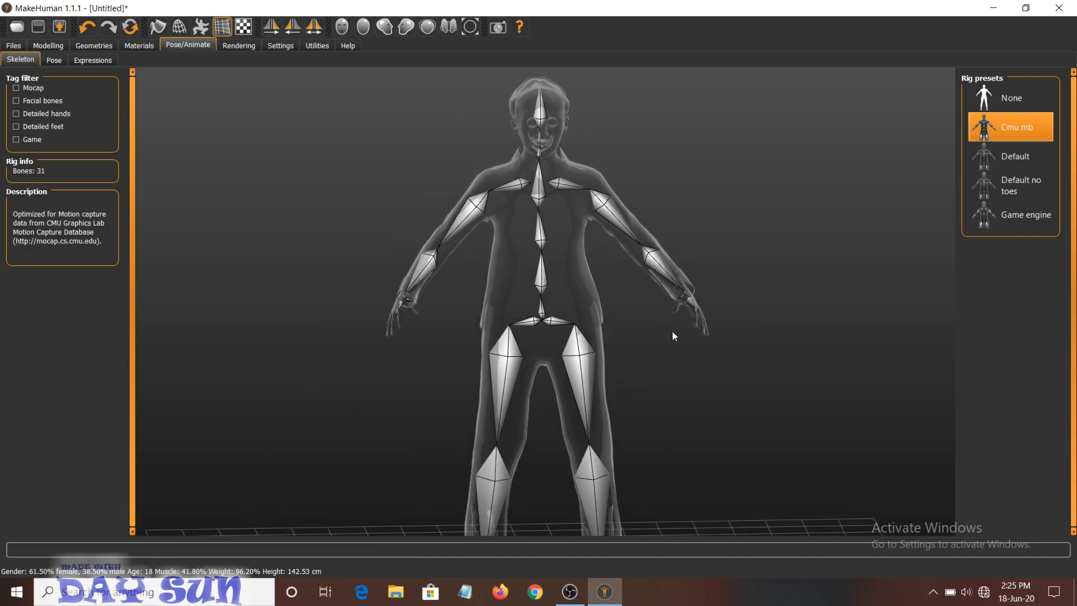
click(1018, 163)
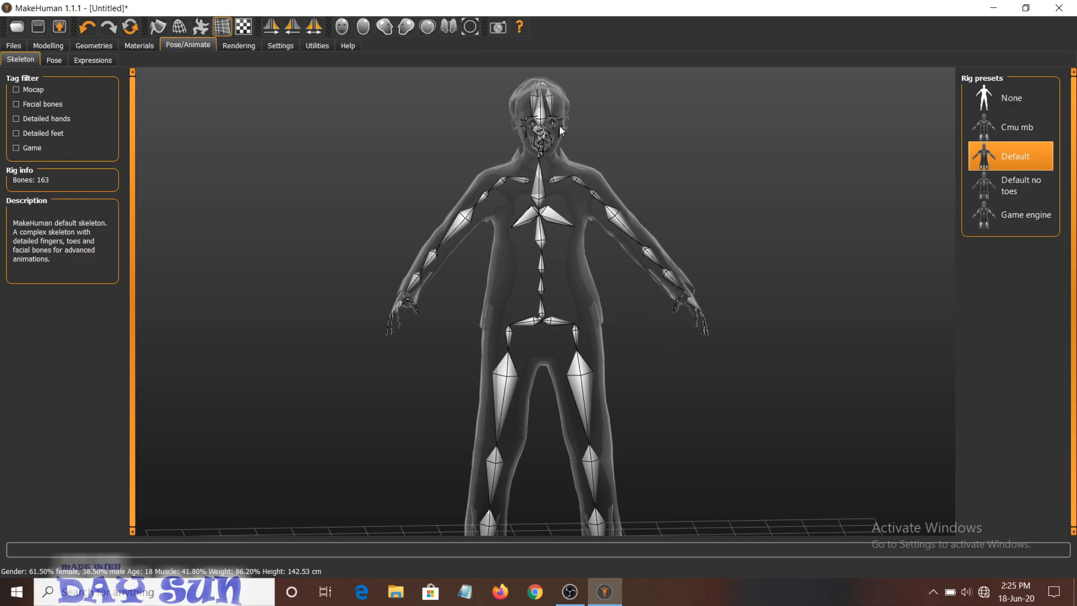
click(1010, 185)
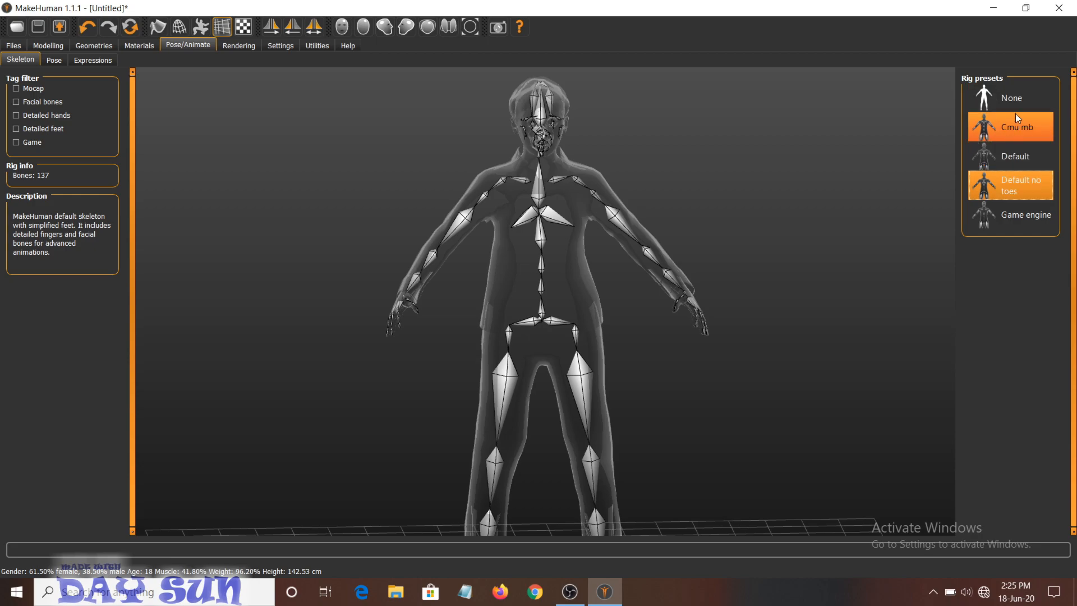
click(1004, 99)
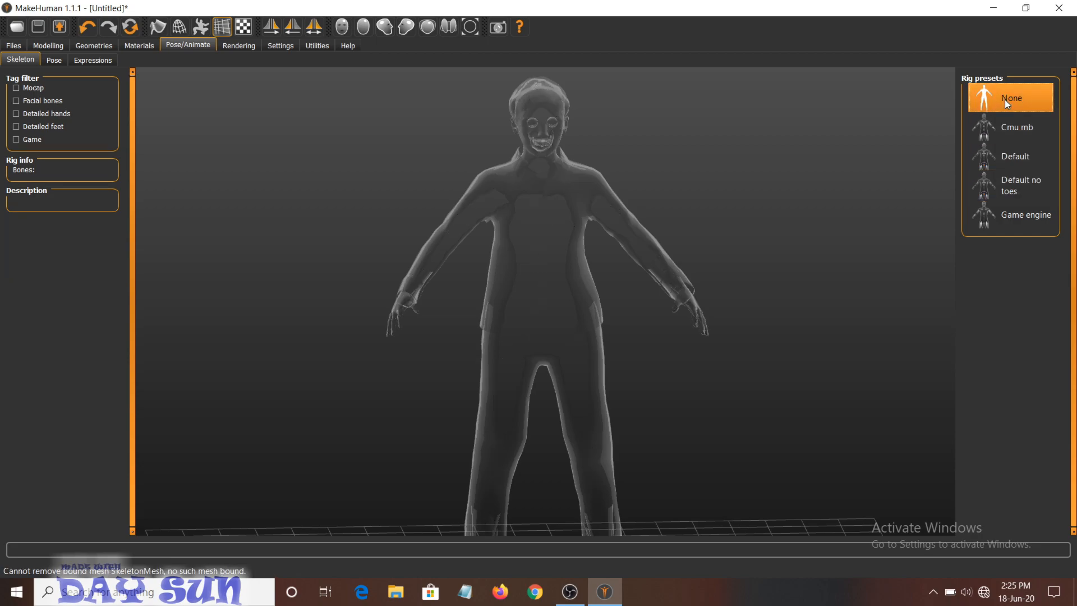
- Open the rendering settings and examine the clothed model from several angles
click(243, 45)
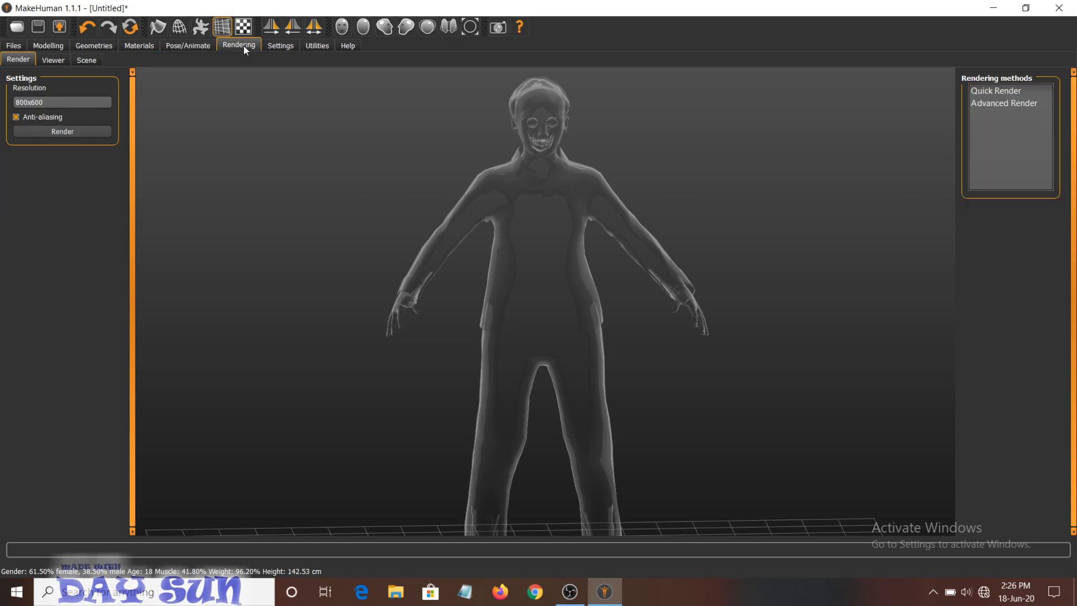
mouse_move(612, 322)
mouse_down()
mouse_move(387, 343)
mouse_move(456, 368)
mouse_move(606, 360)
mouse_move(609, 326)
mouse_move(583, 314)
mouse_move(556, 347)
mouse_move(604, 357)
mouse_move(608, 318)
mouse_up()
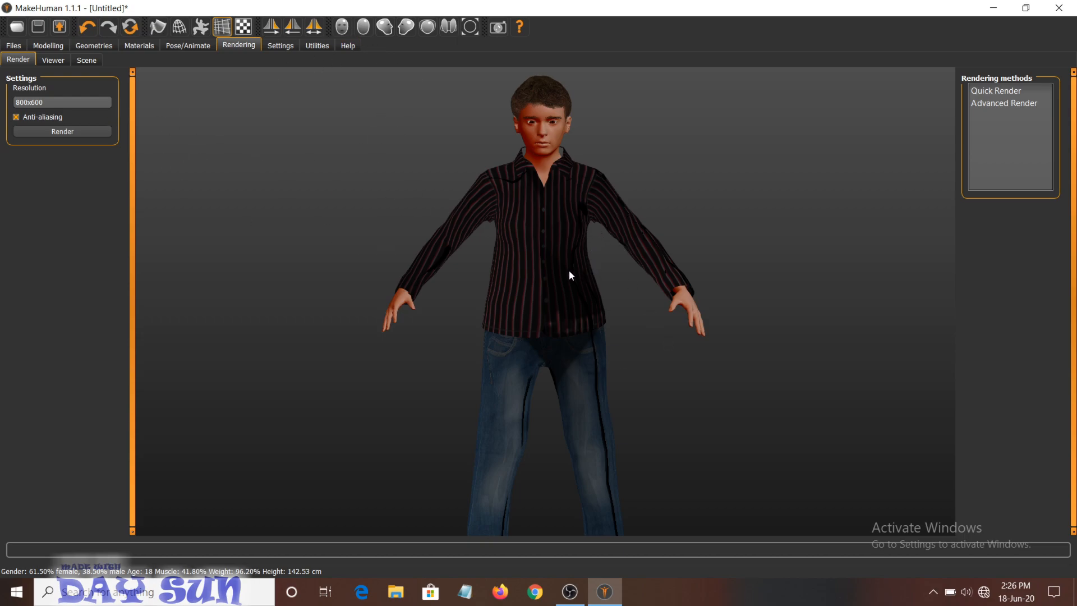
mouse_move(636, 308)
mouse_down()
mouse_move(540, 319)
mouse_move(628, 338)
mouse_move(636, 304)
mouse_up()
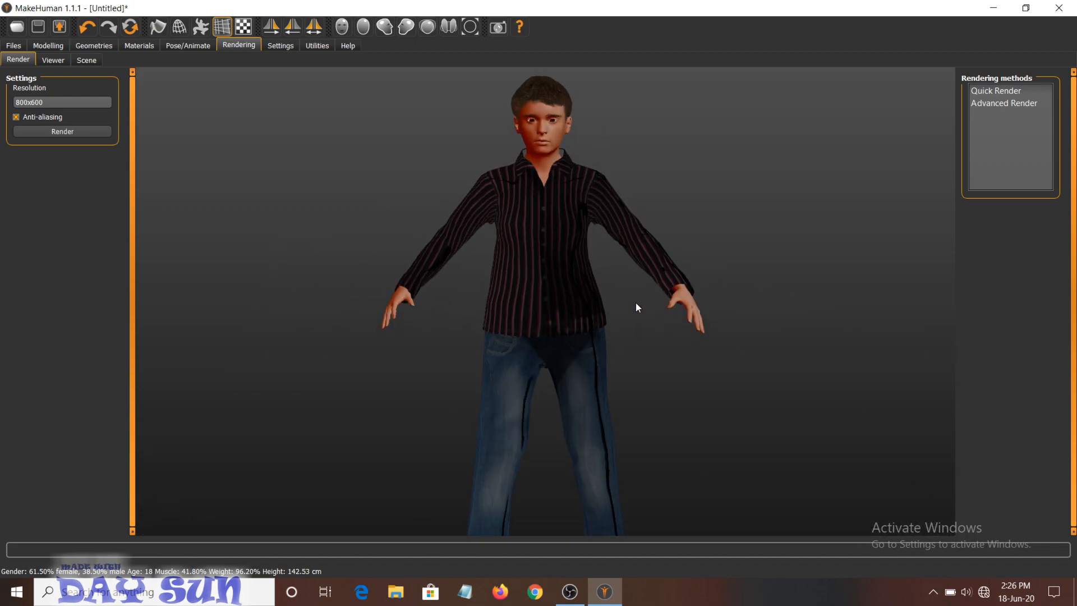
drag(627, 297, 618, 262)
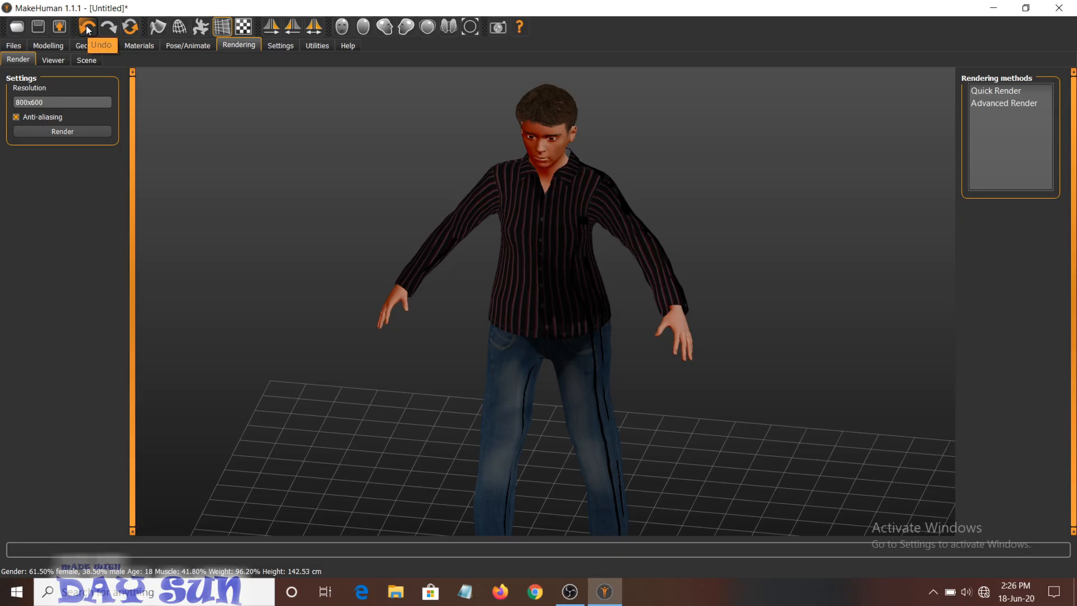
drag(653, 188, 668, 219)
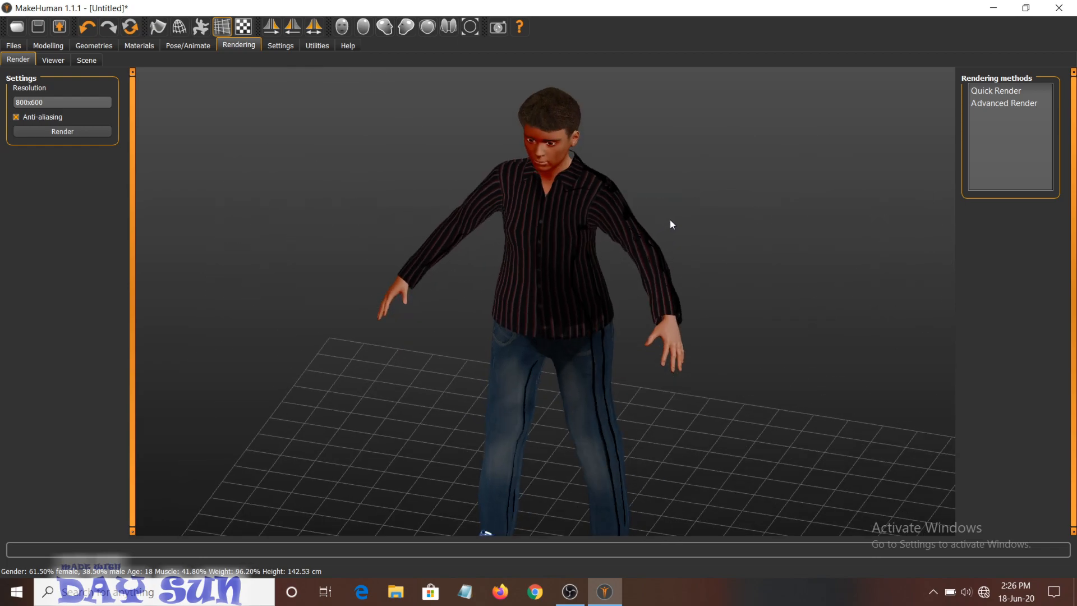
mouse_move(610, 289)
mouse_down()
mouse_move(636, 282)
mouse_move(600, 278)
mouse_move(606, 306)
mouse_move(594, 284)
mouse_move(619, 272)
mouse_up()
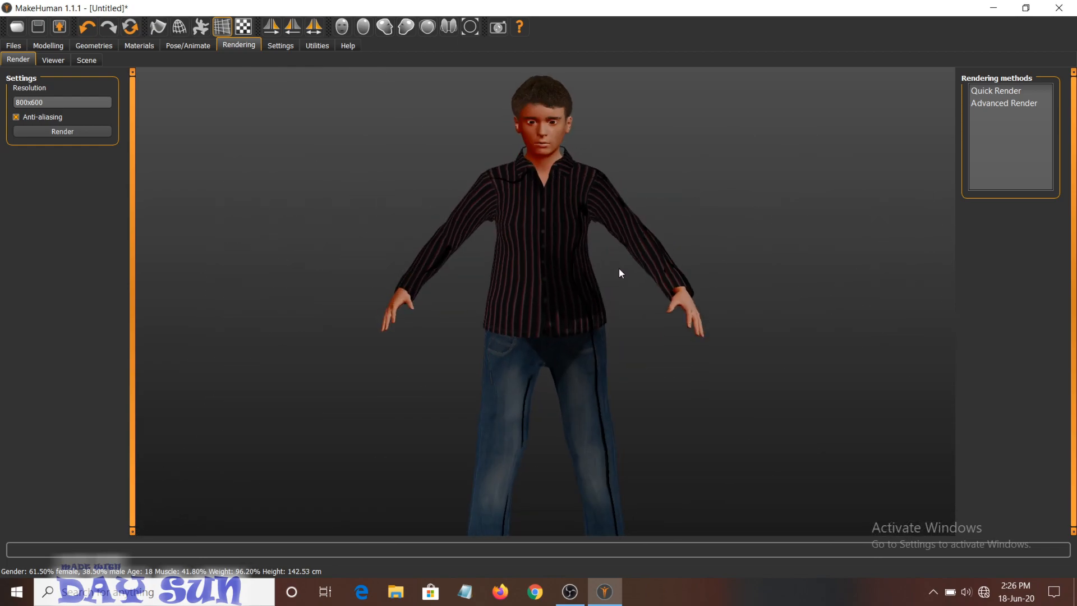
- Apply the Cmu mb rig to the model again and set the rig back to None
click(175, 43)
click(983, 135)
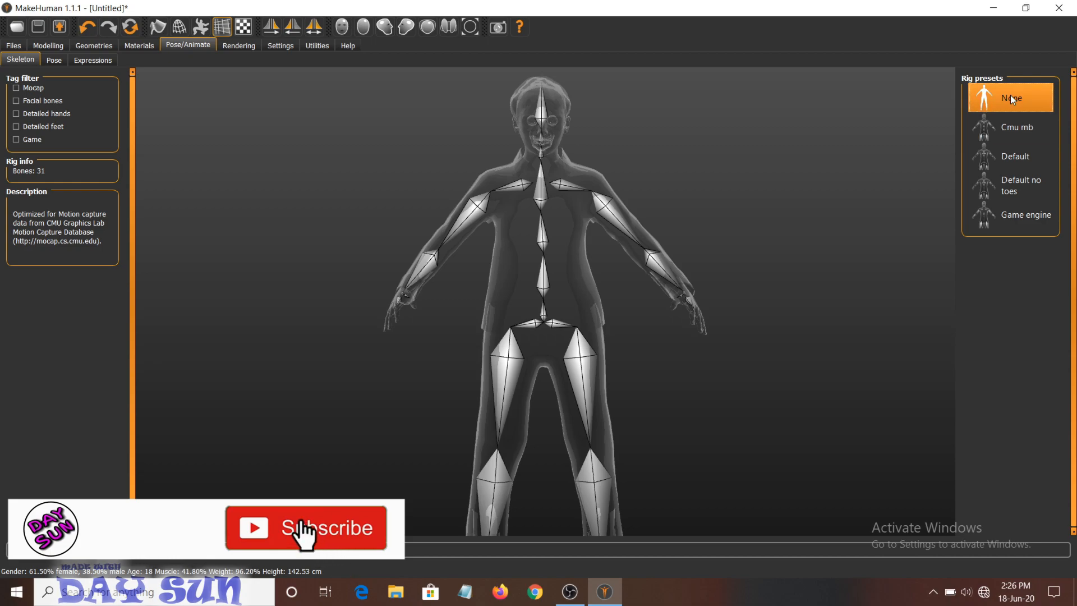
click(1010, 96)
- Return to the rendering settings and inspect the finished character from above and from the front
click(238, 44)
drag(664, 301, 600, 333)
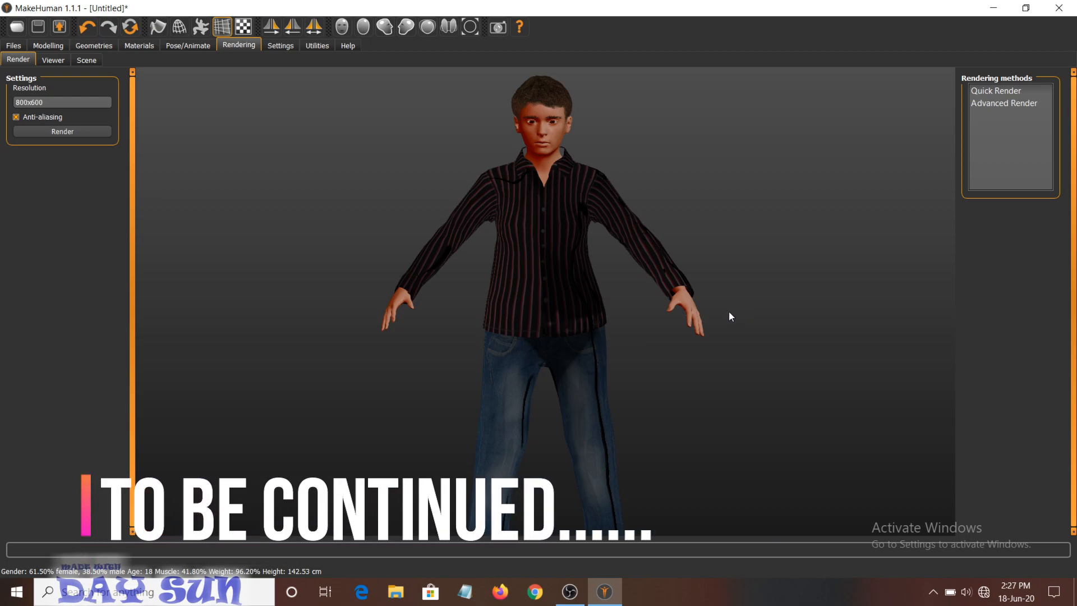
drag(623, 356, 577, 355)
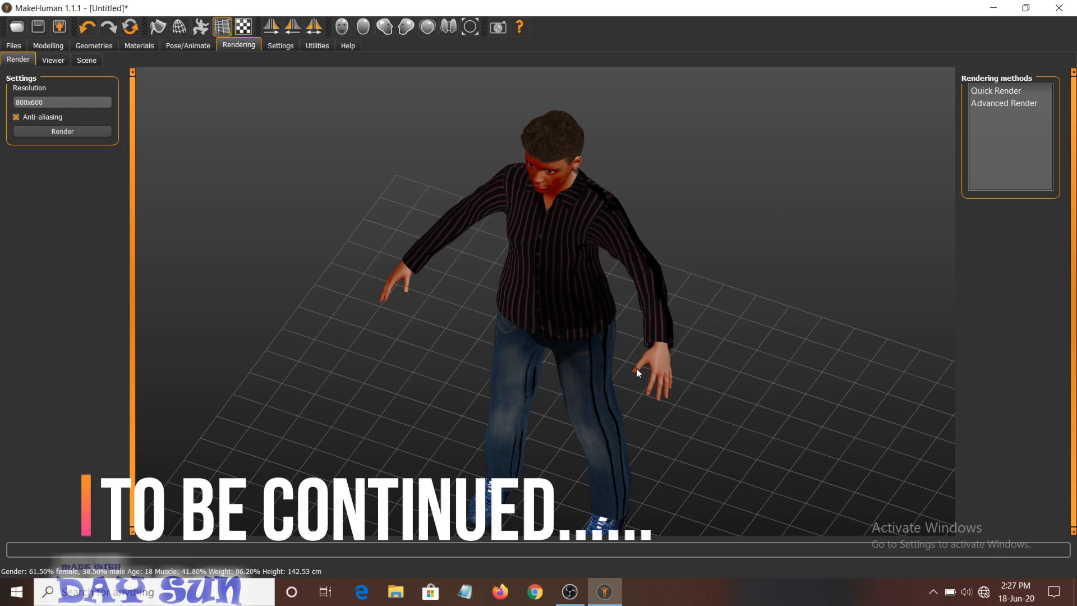
drag(636, 382, 644, 360)
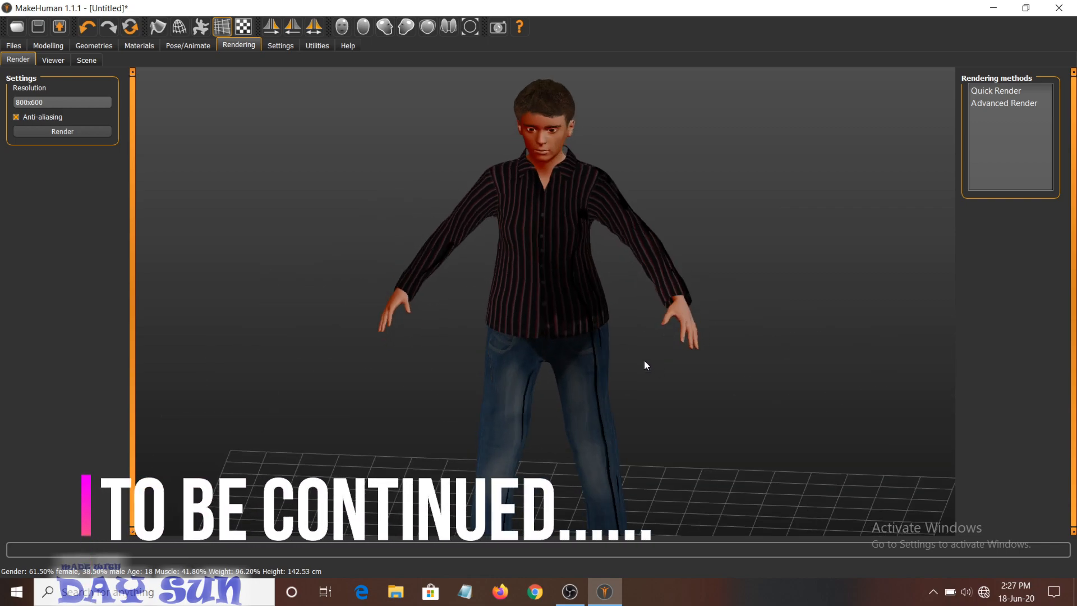
drag(539, 362, 659, 399)
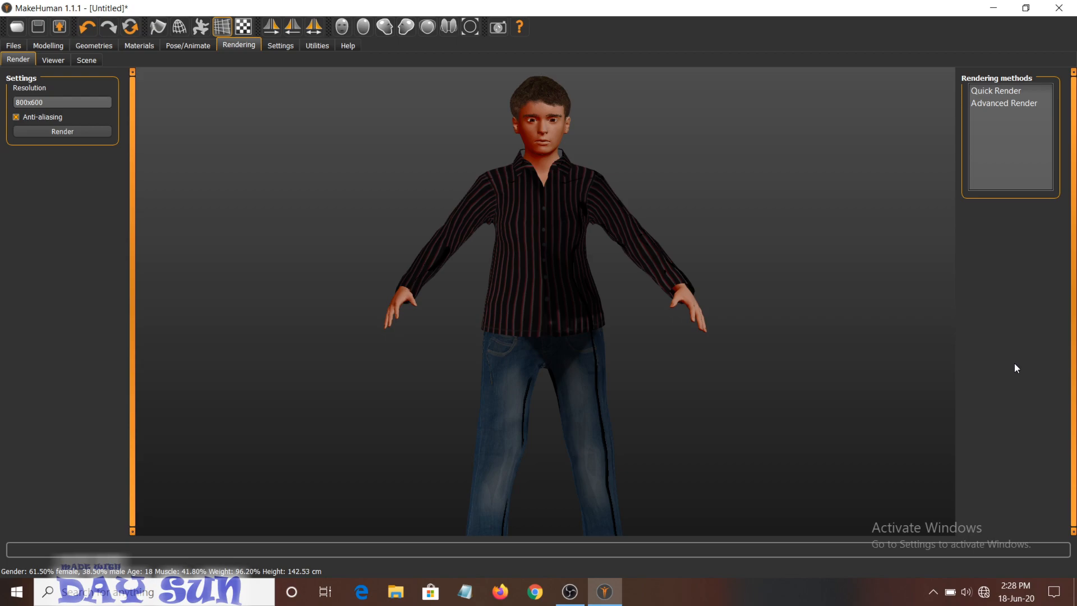